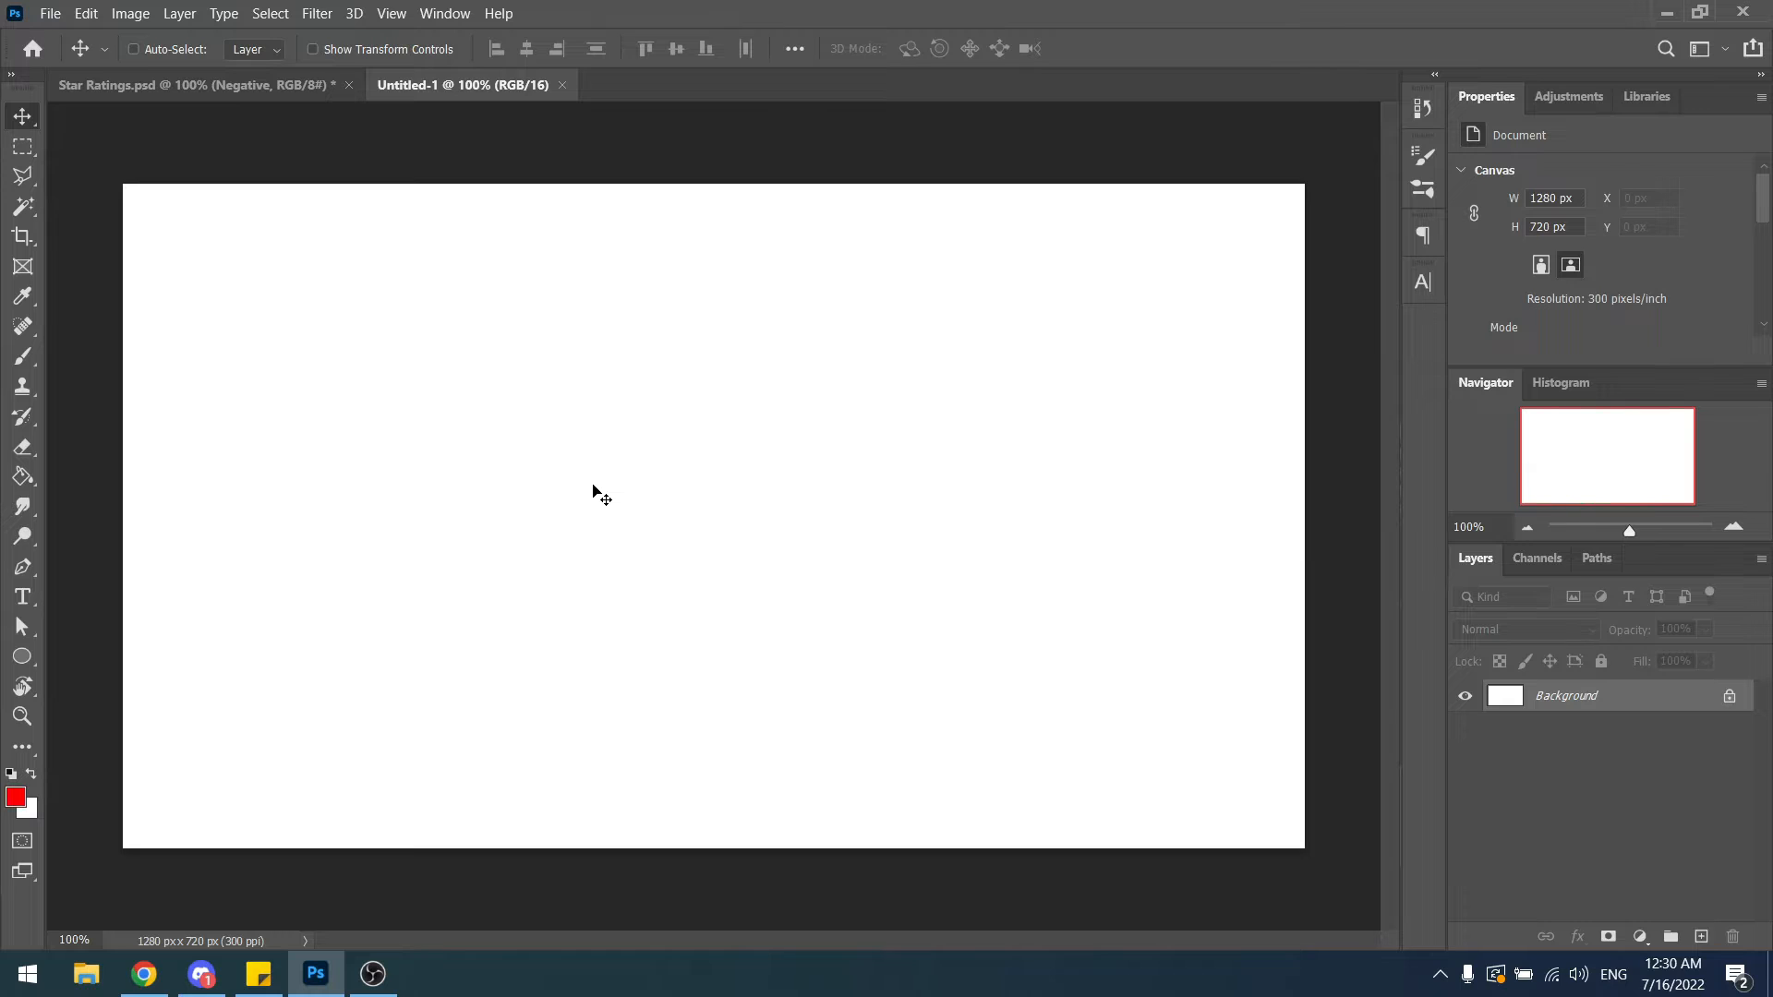
Unlock the white Background layer and activate the Rounded Rectangle tool.
left_click(1729, 697)
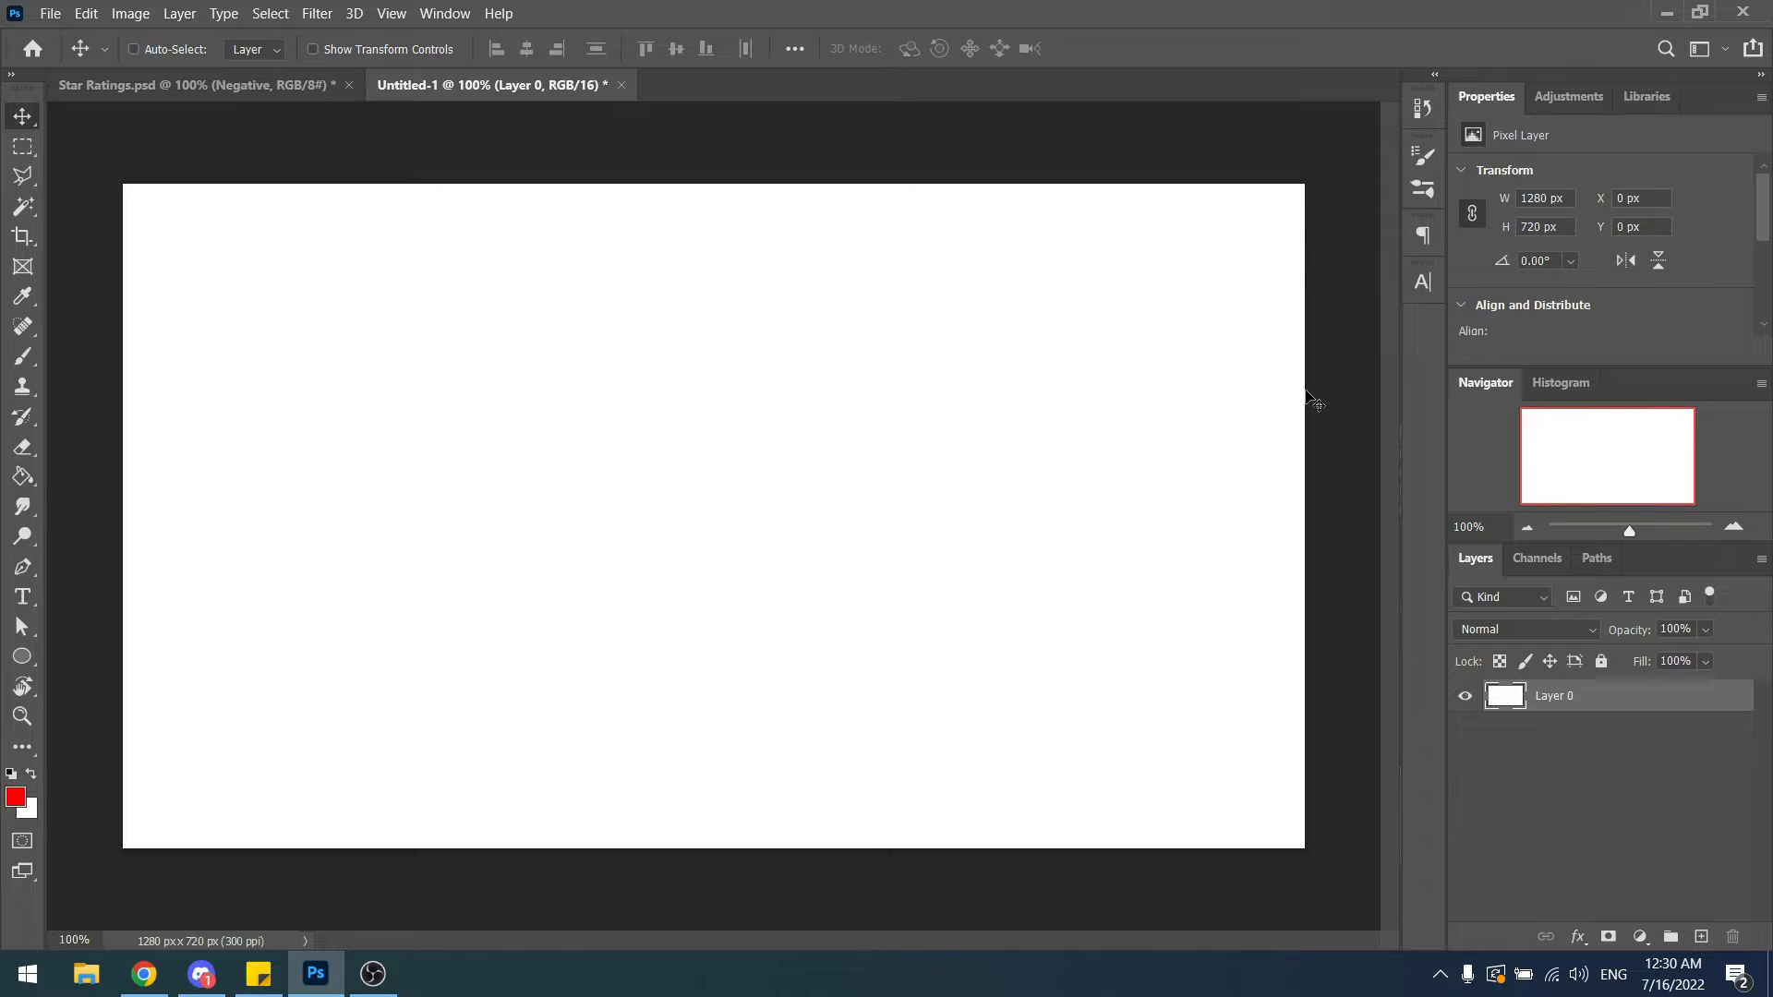
left_click(29, 656)
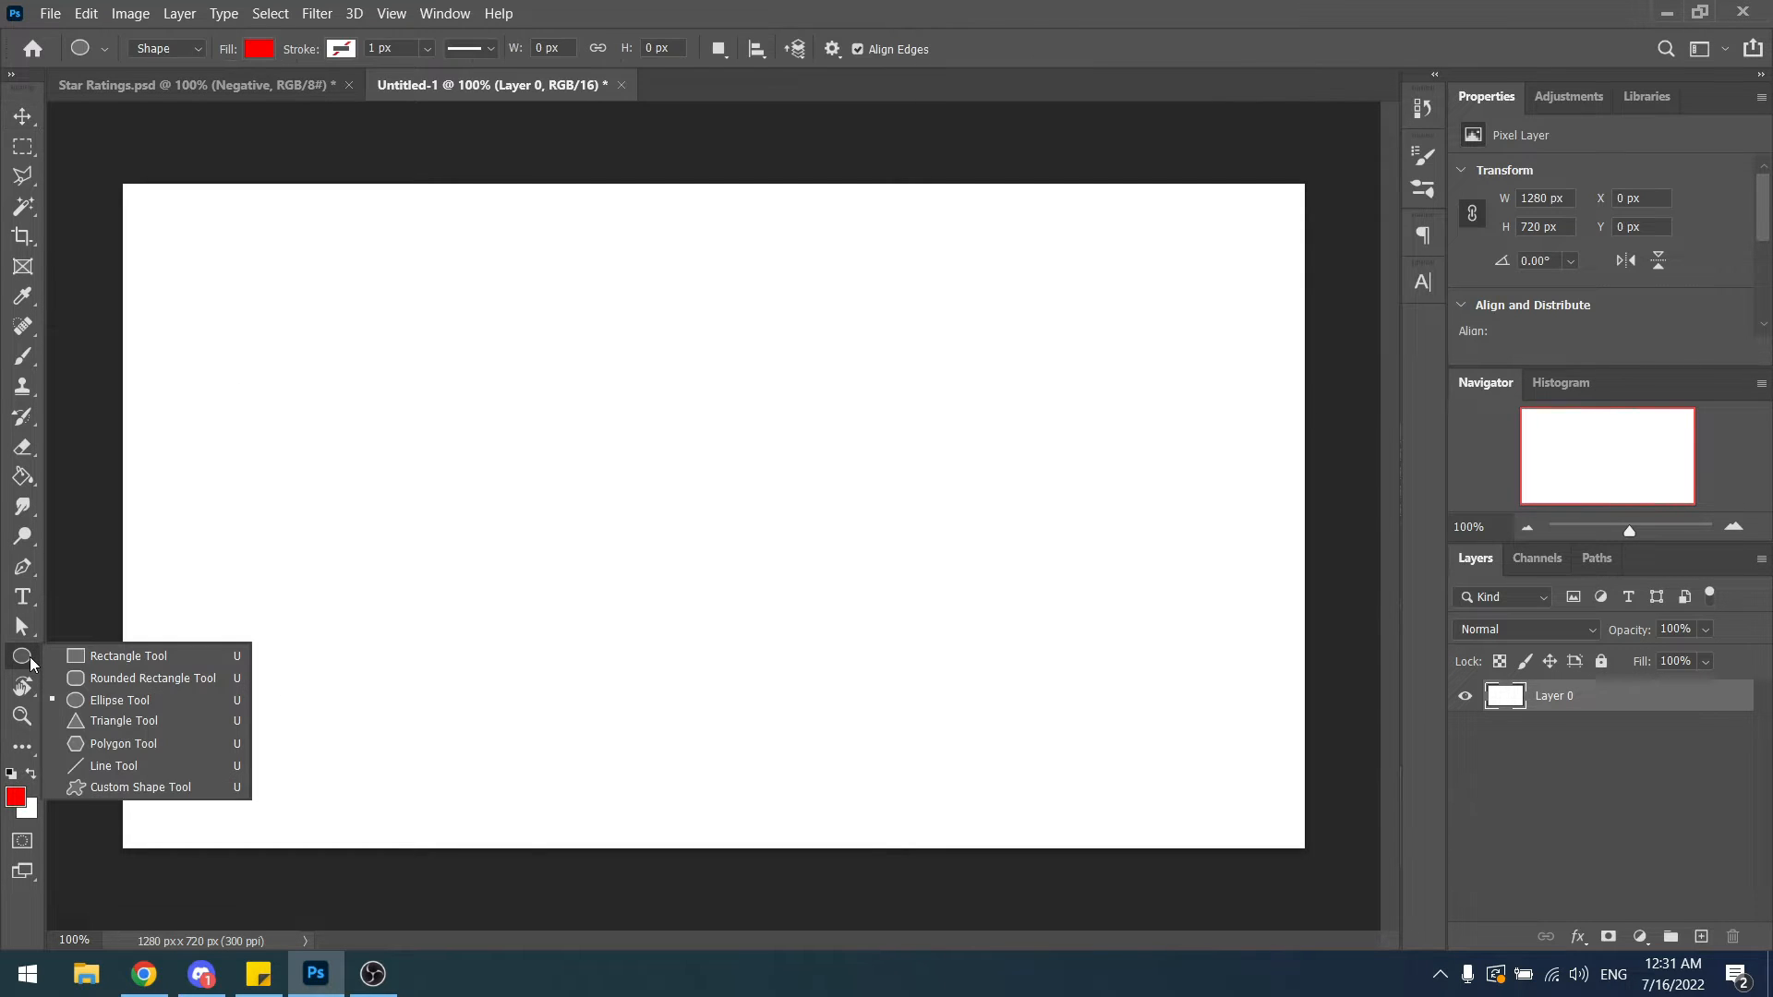
left_click(83, 678)
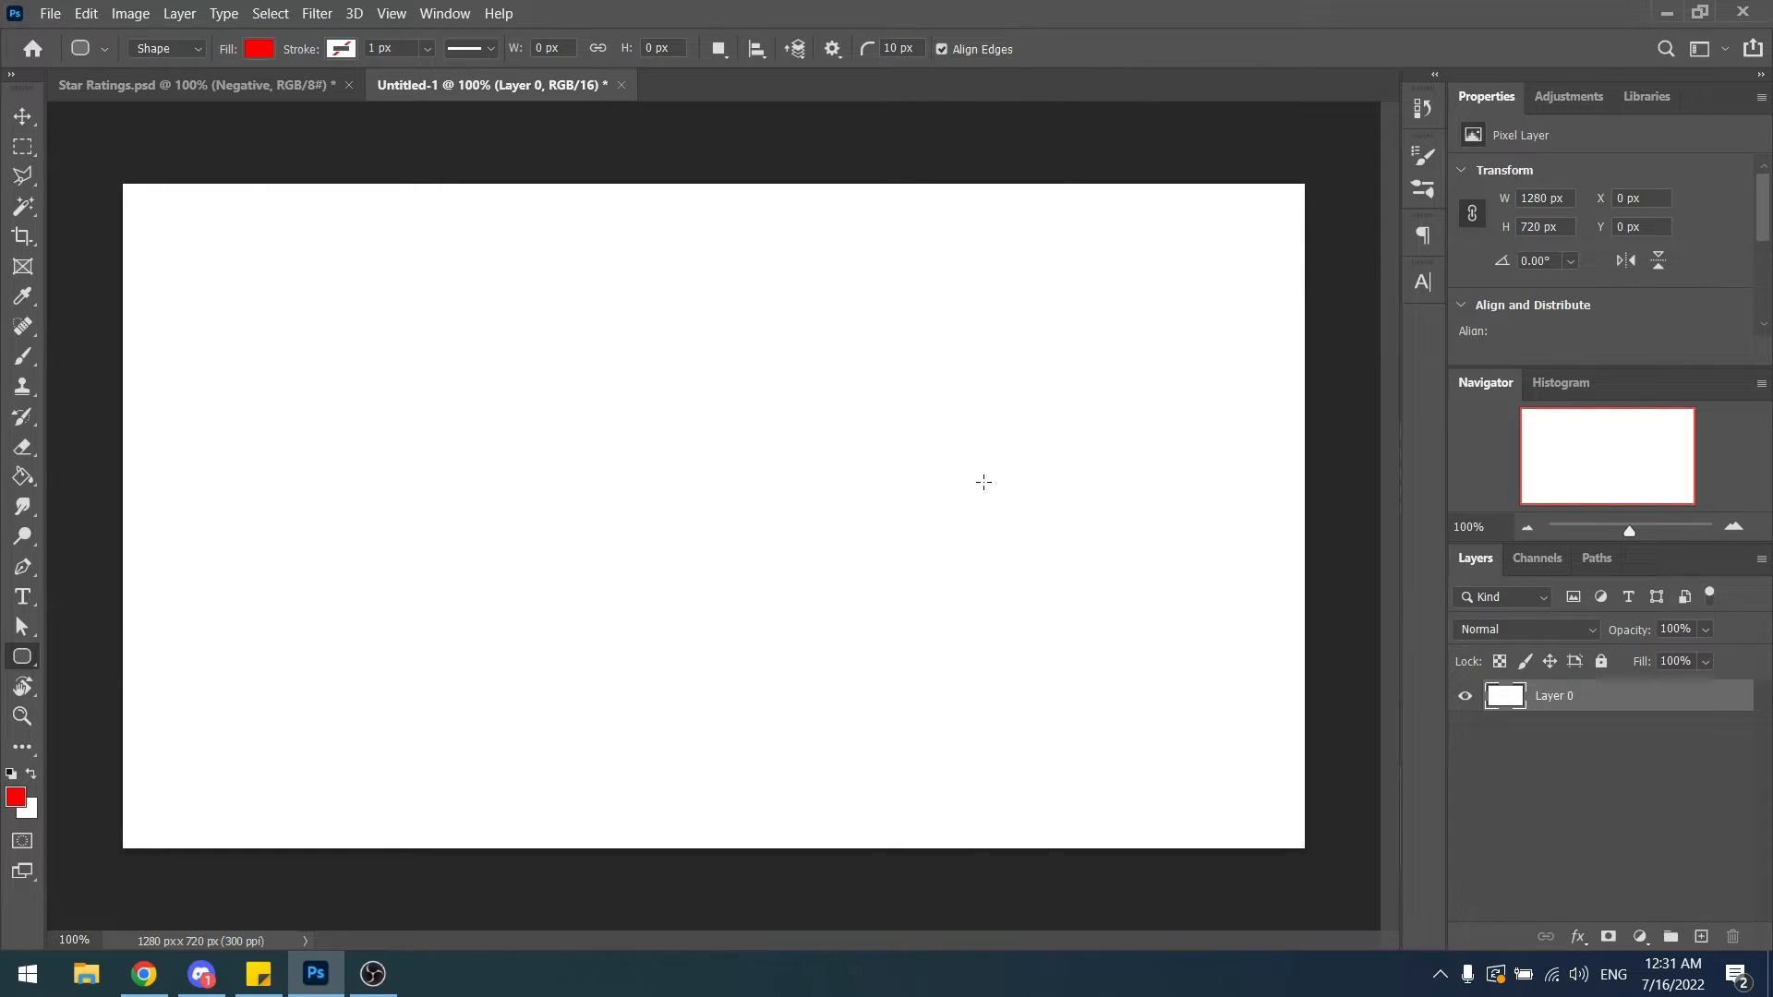
Take the grey from the squares in Star Ratings.psd and lighten the foreground colour to #aeaeae in Untitled-1.
left_click(297, 79)
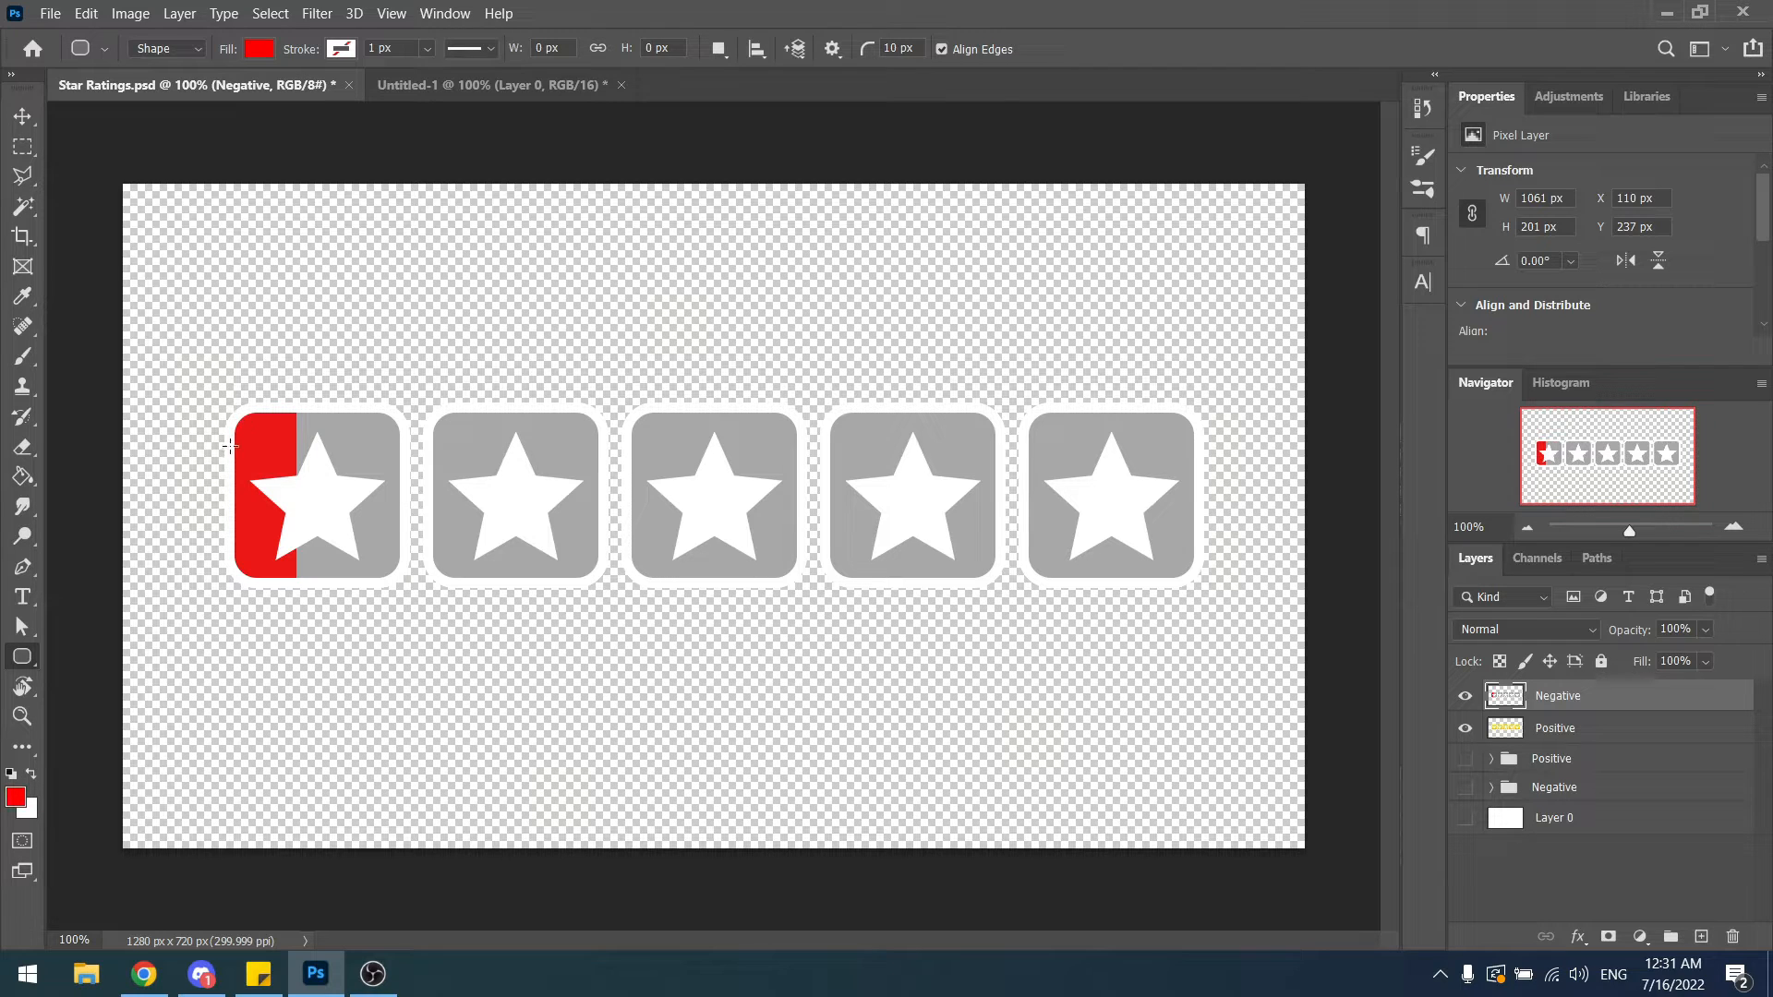
left_click(463, 85)
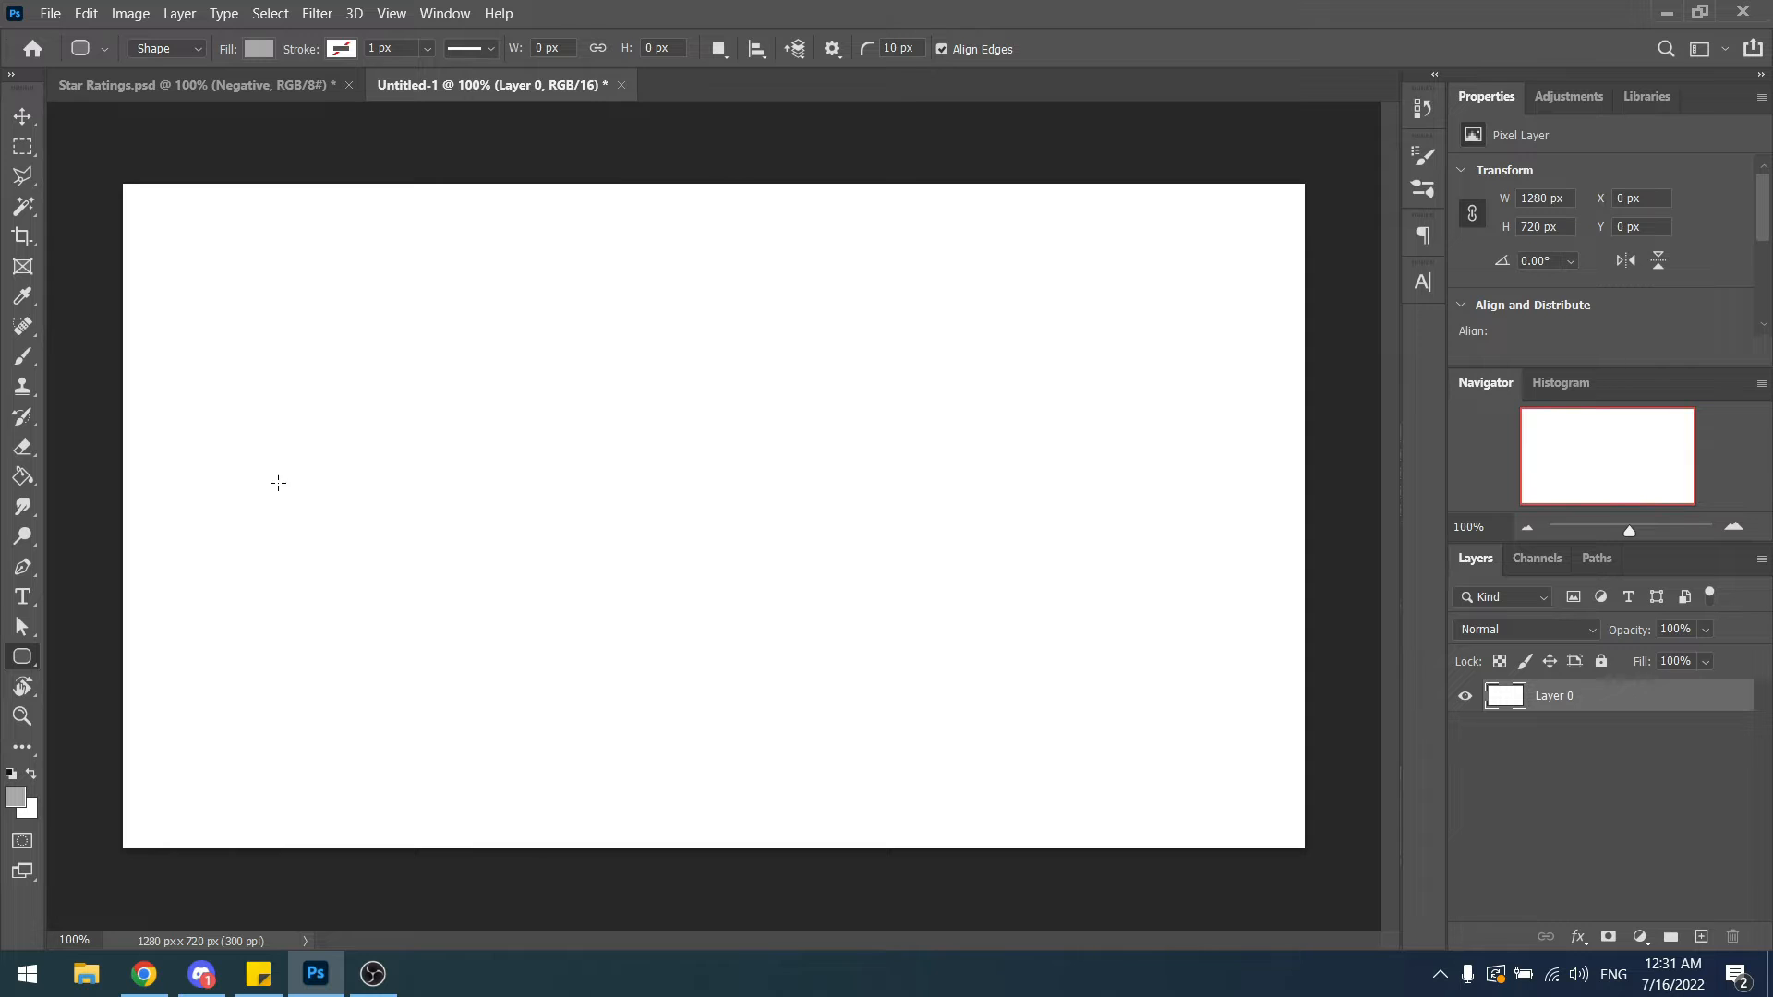
left_click(17, 797)
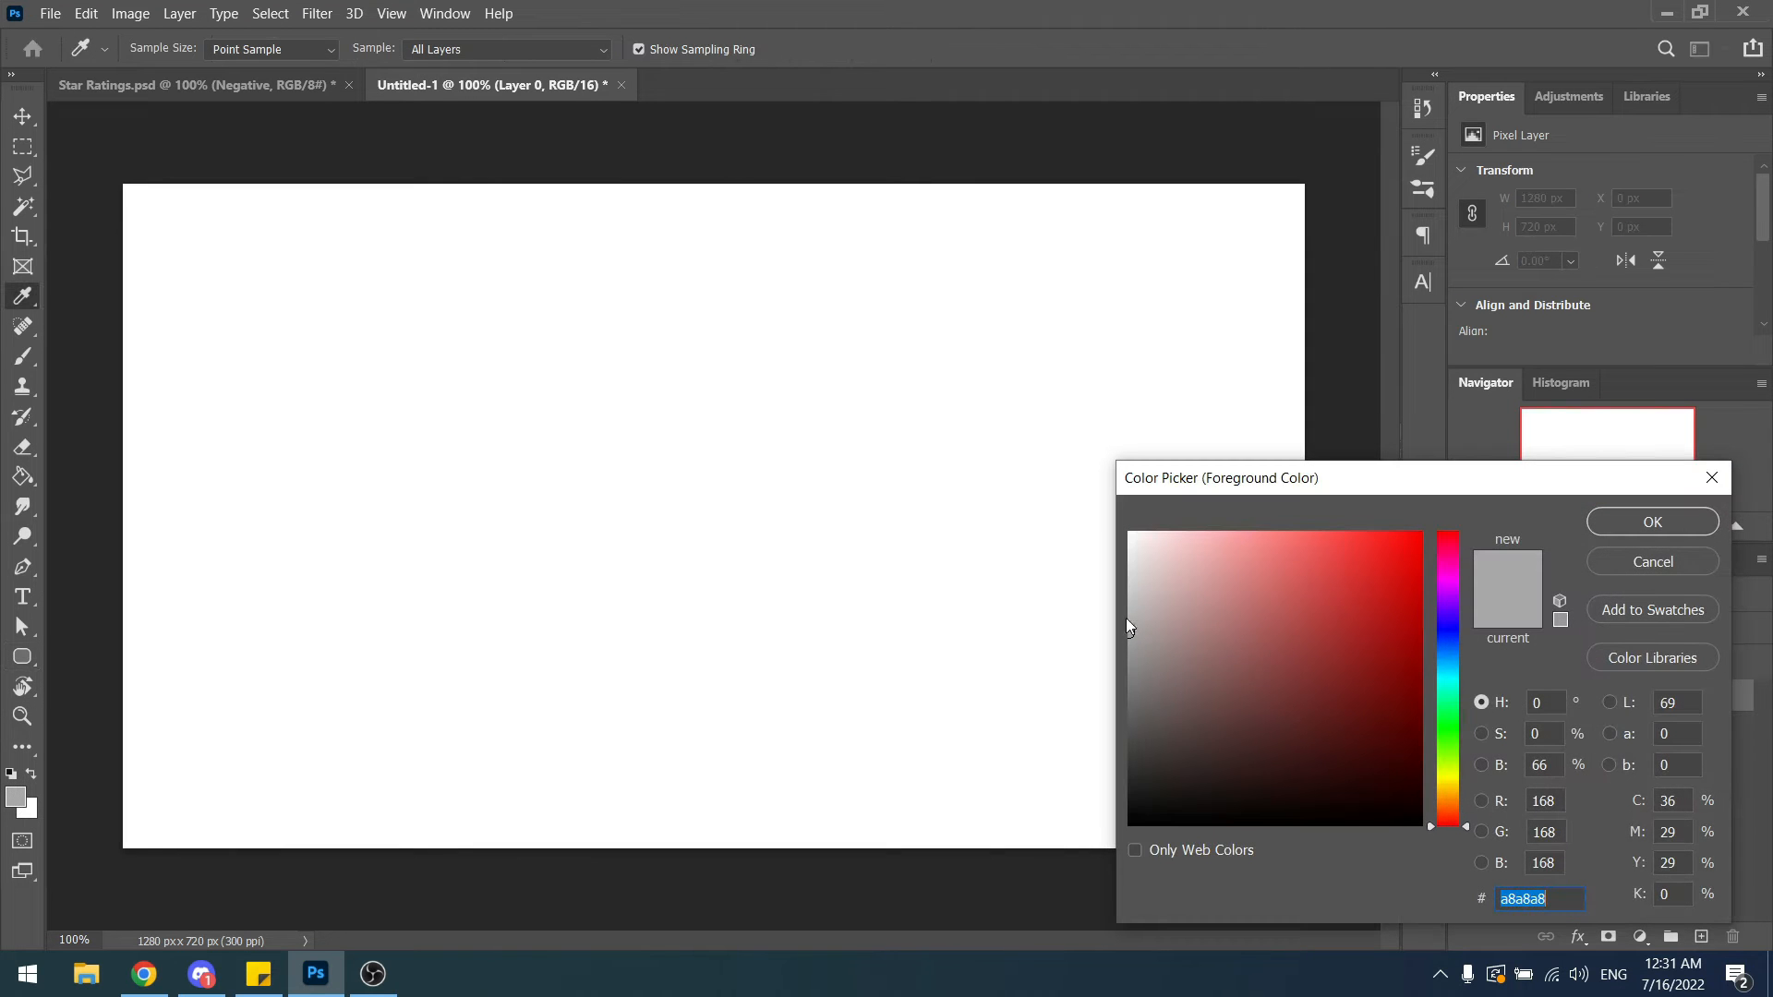
left_click(1124, 637)
left_click_drag(1124, 636, 1123, 627)
left_click_drag(1118, 628, 1129, 624)
left_click_drag(1436, 474, 1401, 380)
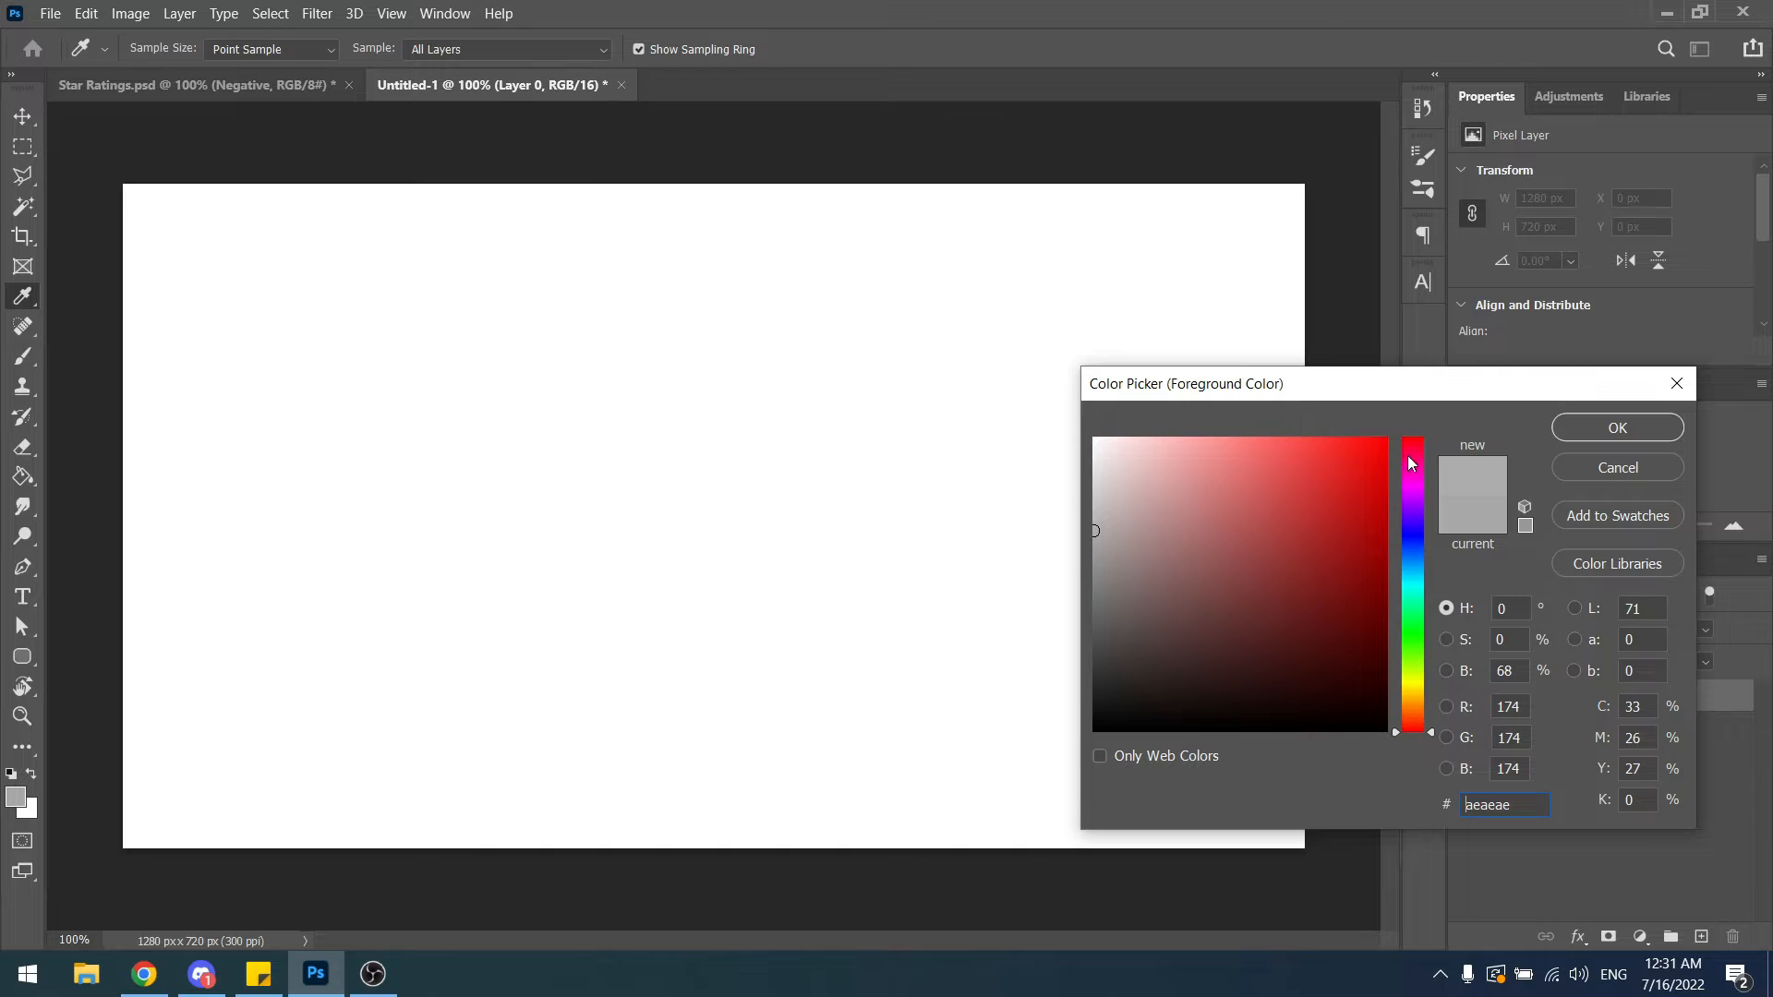
left_click(1567, 432)
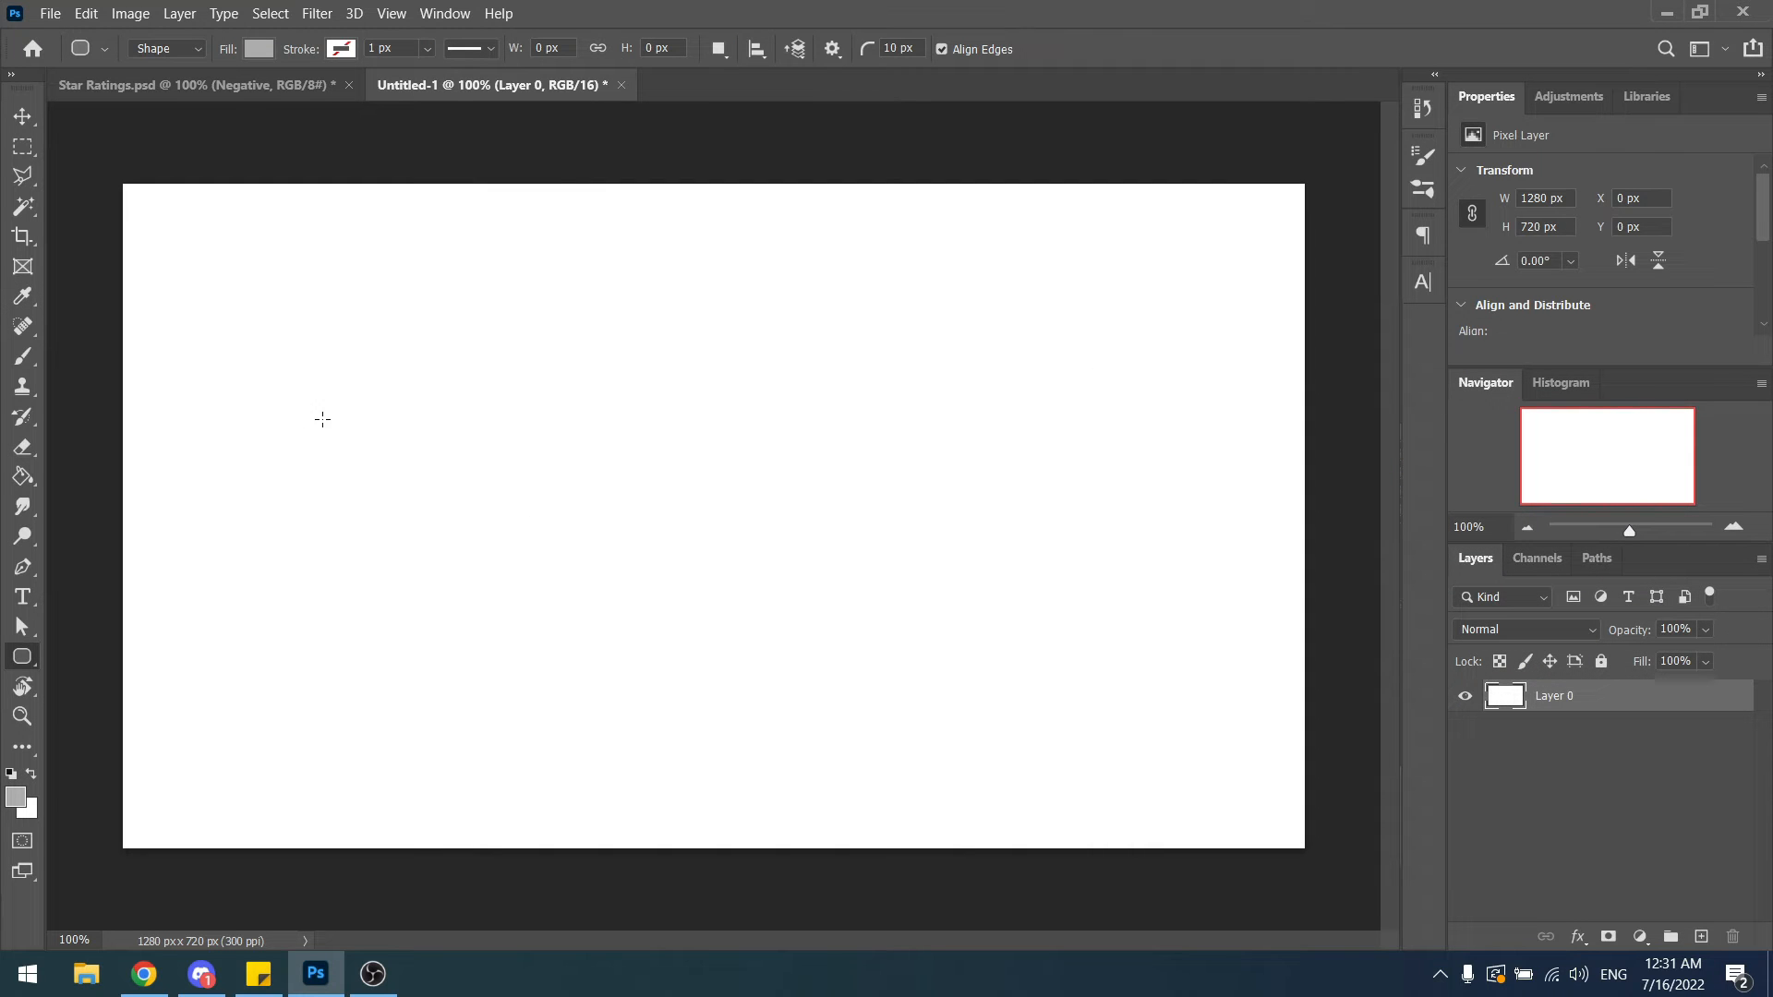
Draw a grey rounded square about 222 × 222 px in the left half of the canvas and link its corner radii.
left_click_drag(339, 345, 611, 550)
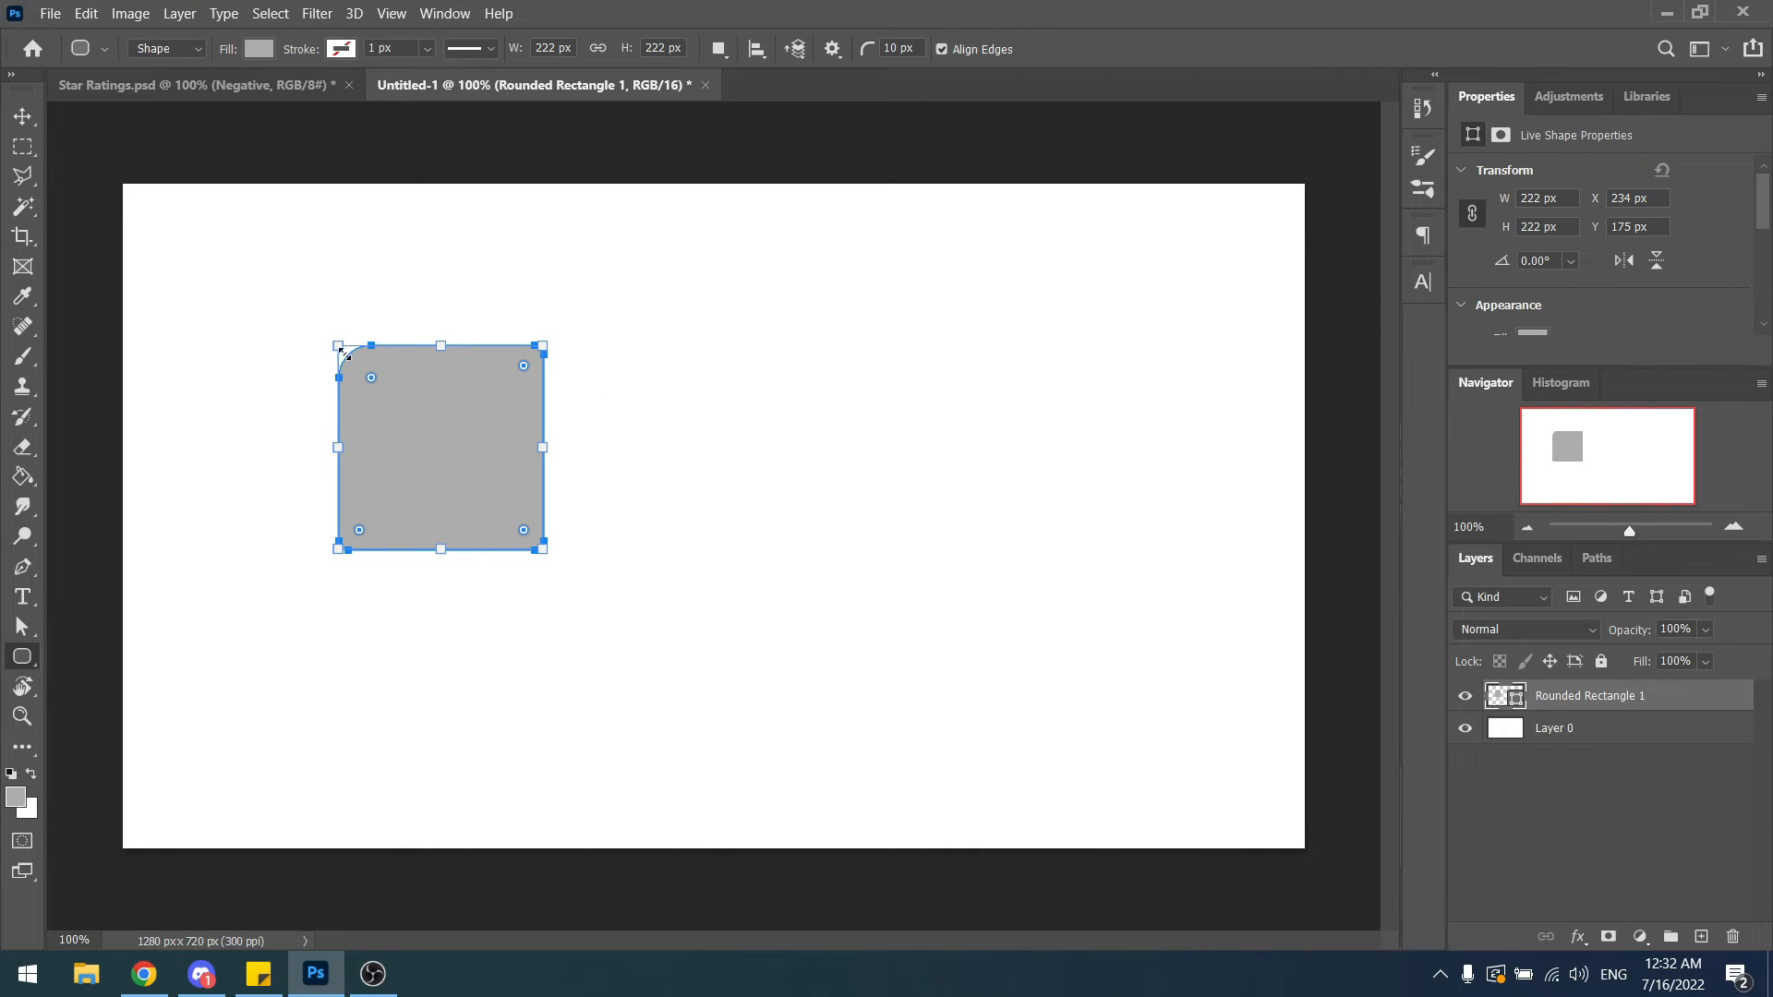
scroll(1487, 208, "down", 5)
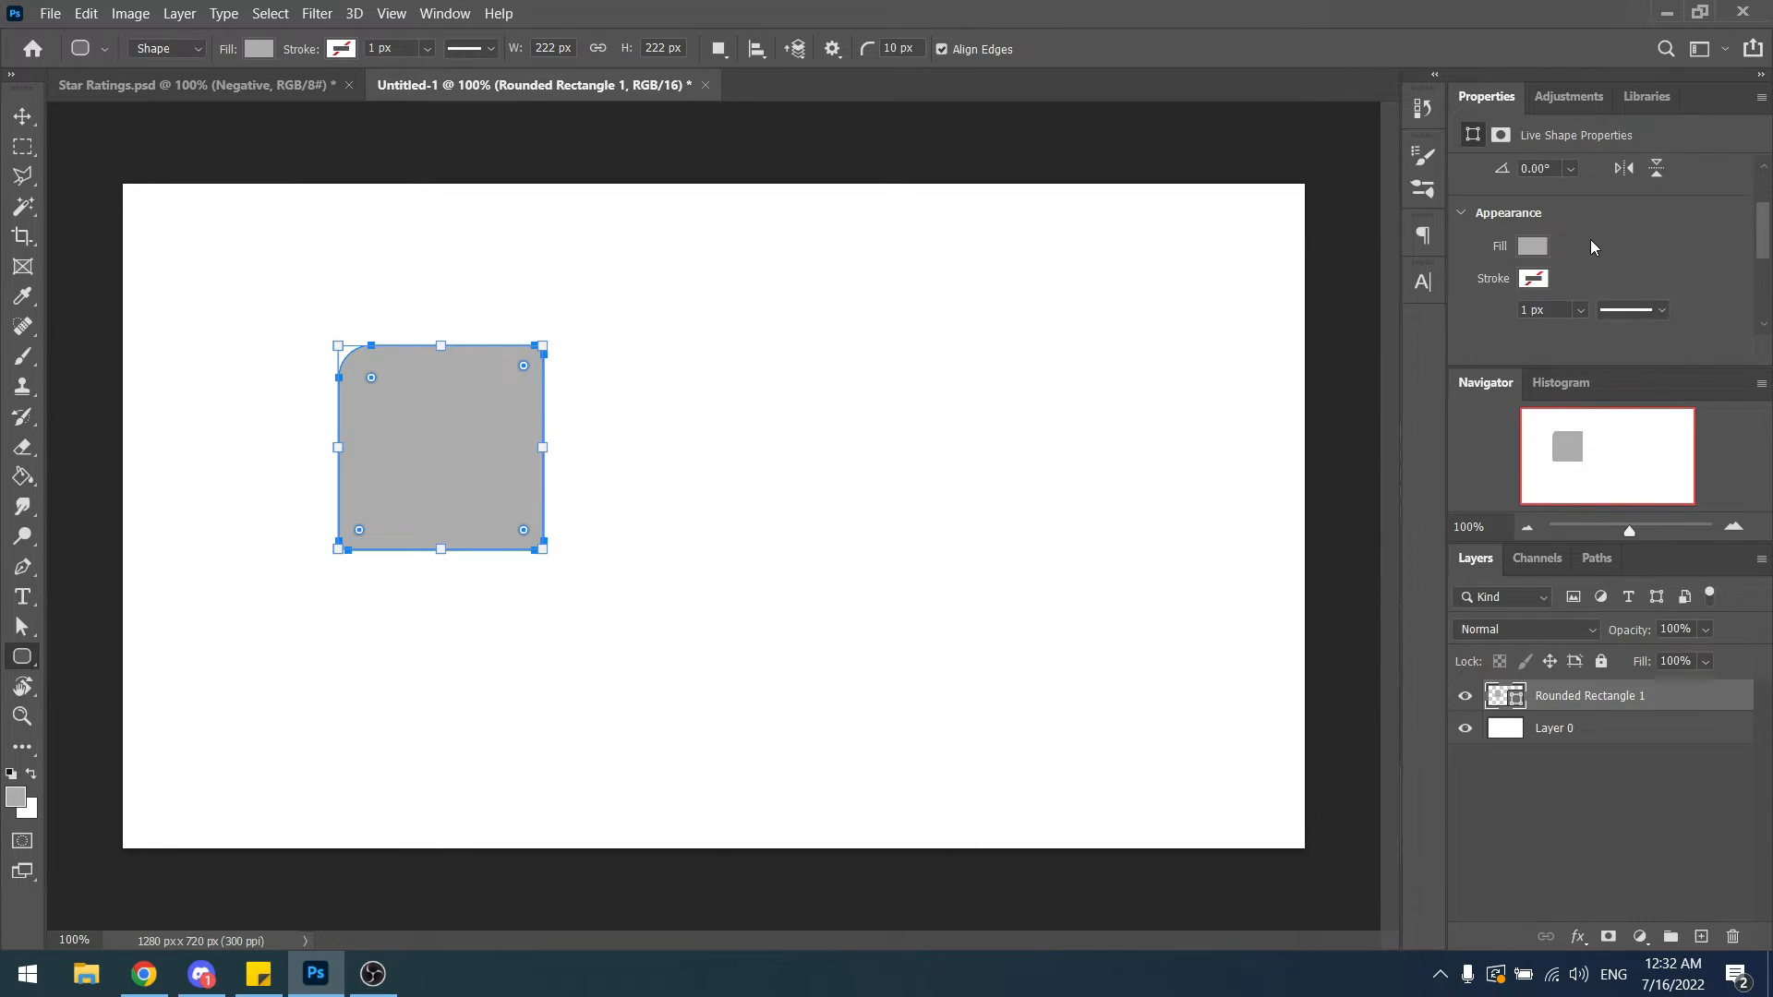
left_click(1473, 199)
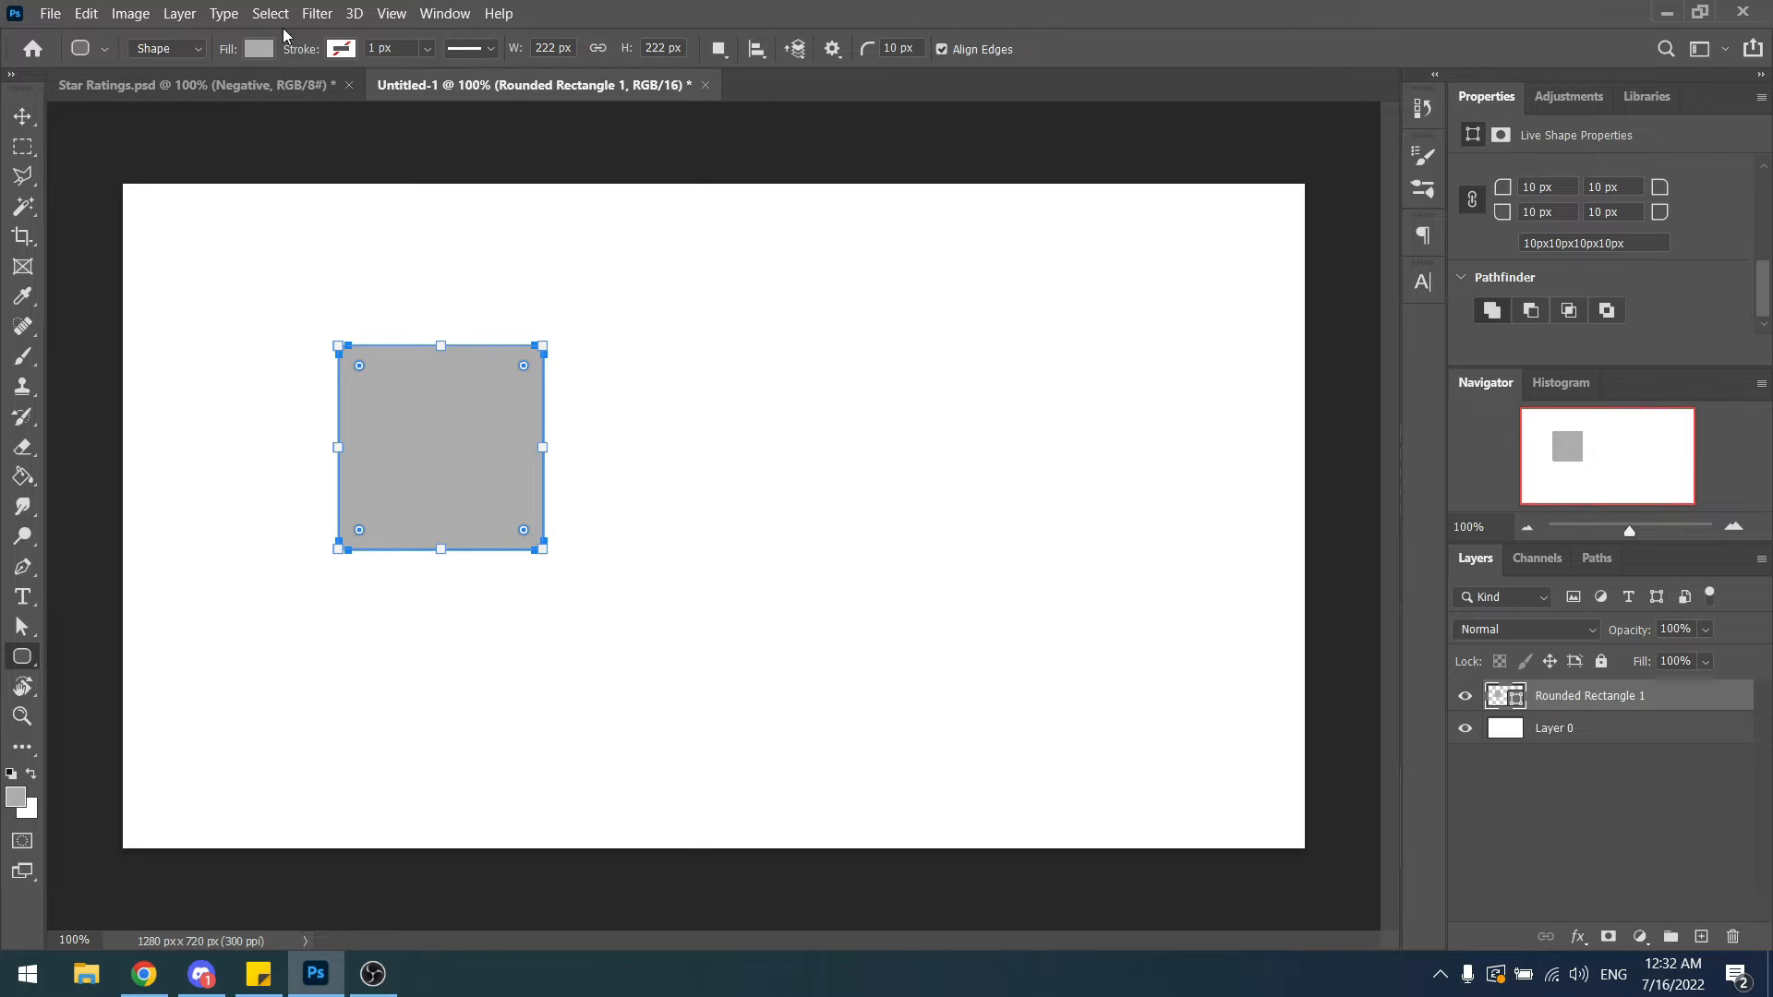
Set all four linked corner radii of the grey square to 25 px.
left_click(443, 14)
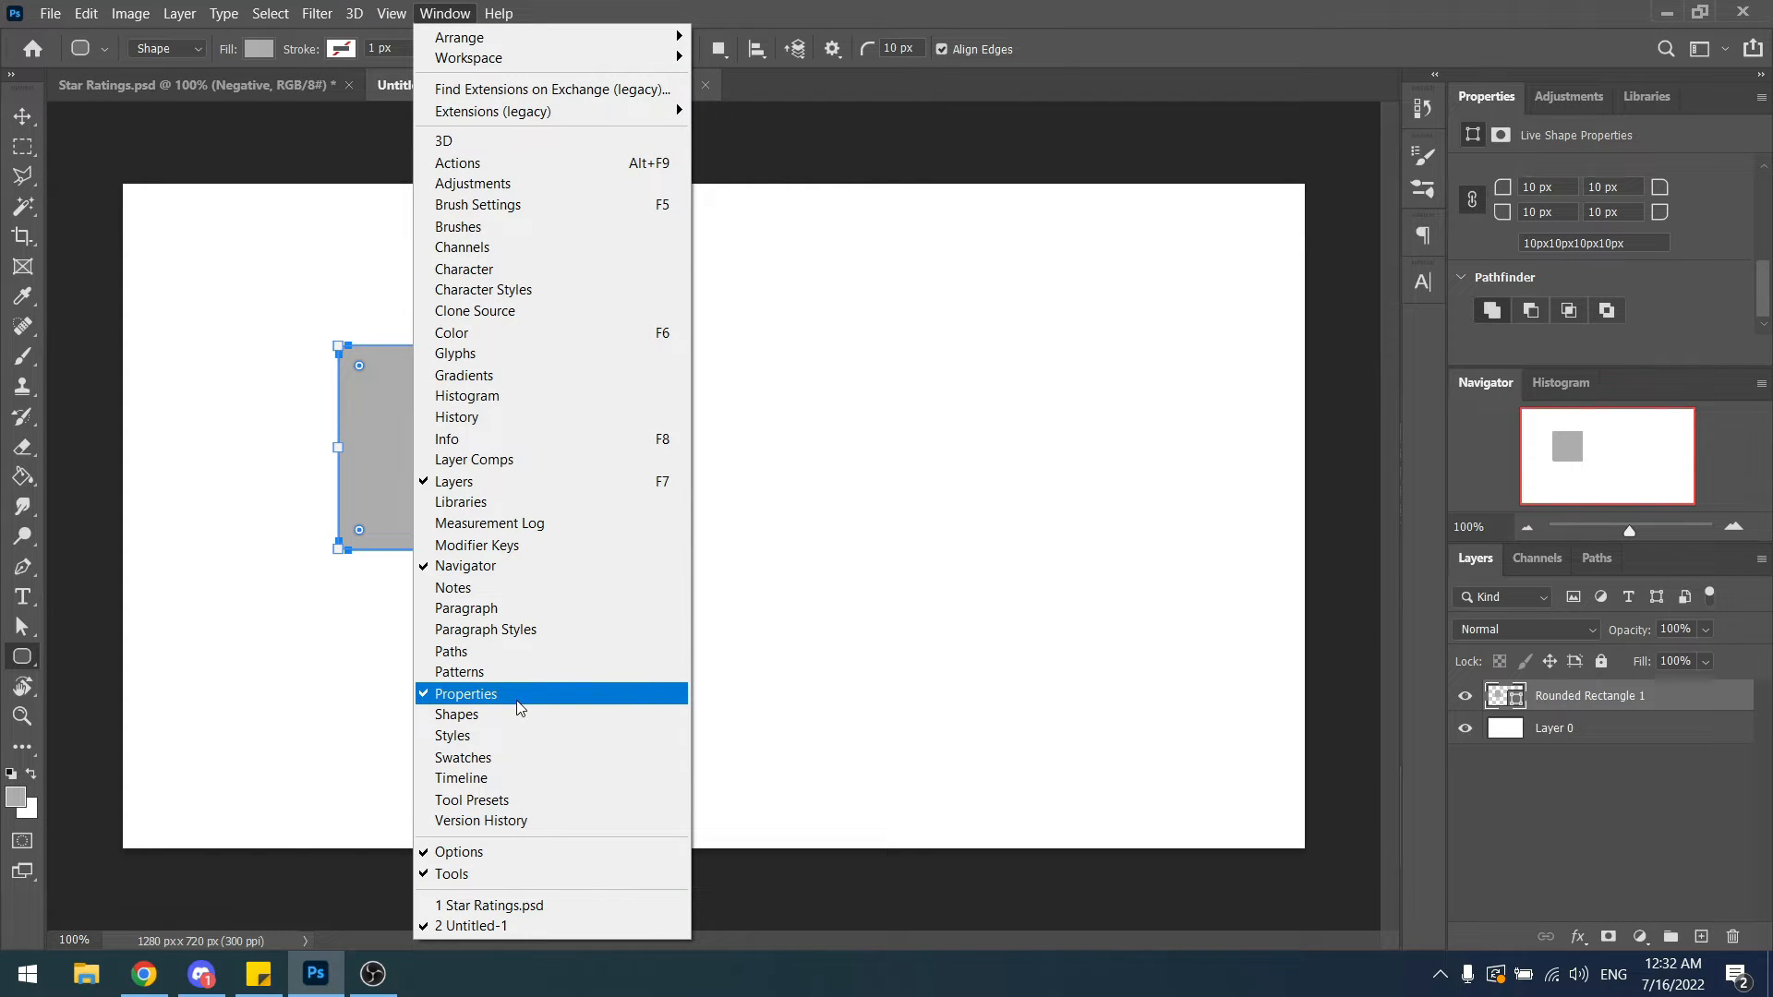
left_click(1218, 403)
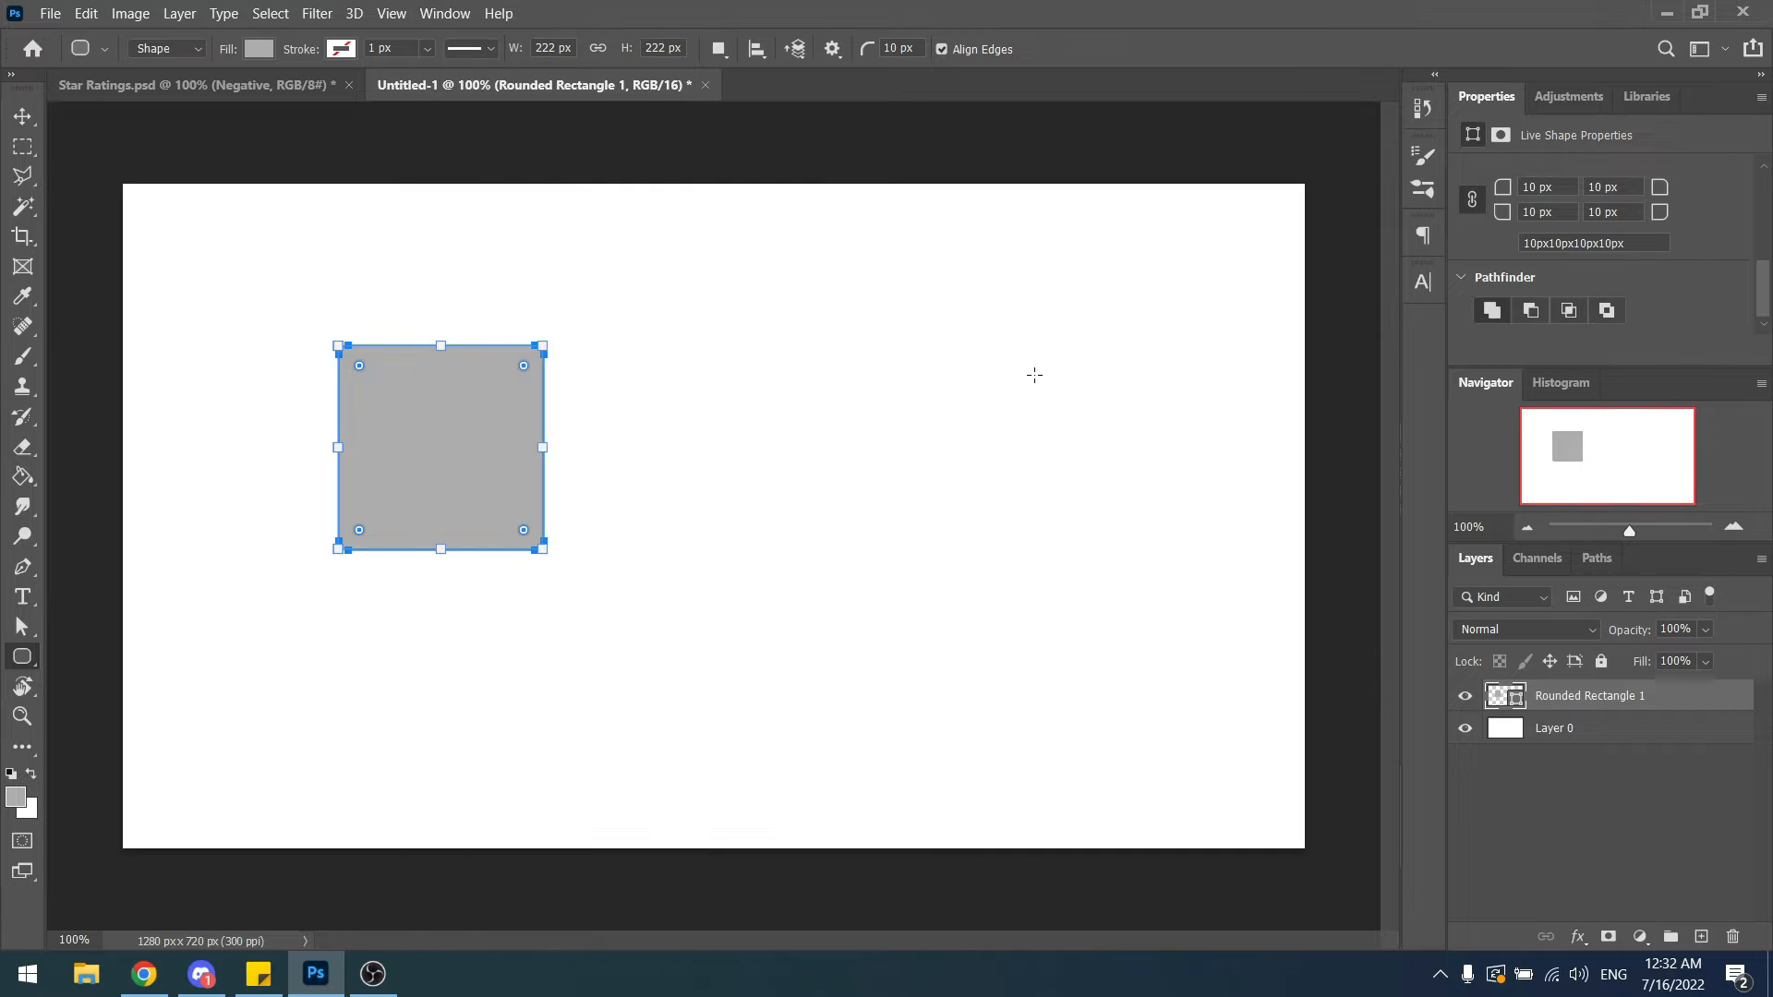
scroll(1555, 270, "up", 1)
left_click(1542, 201)
scroll(1542, 202, "up", 2)
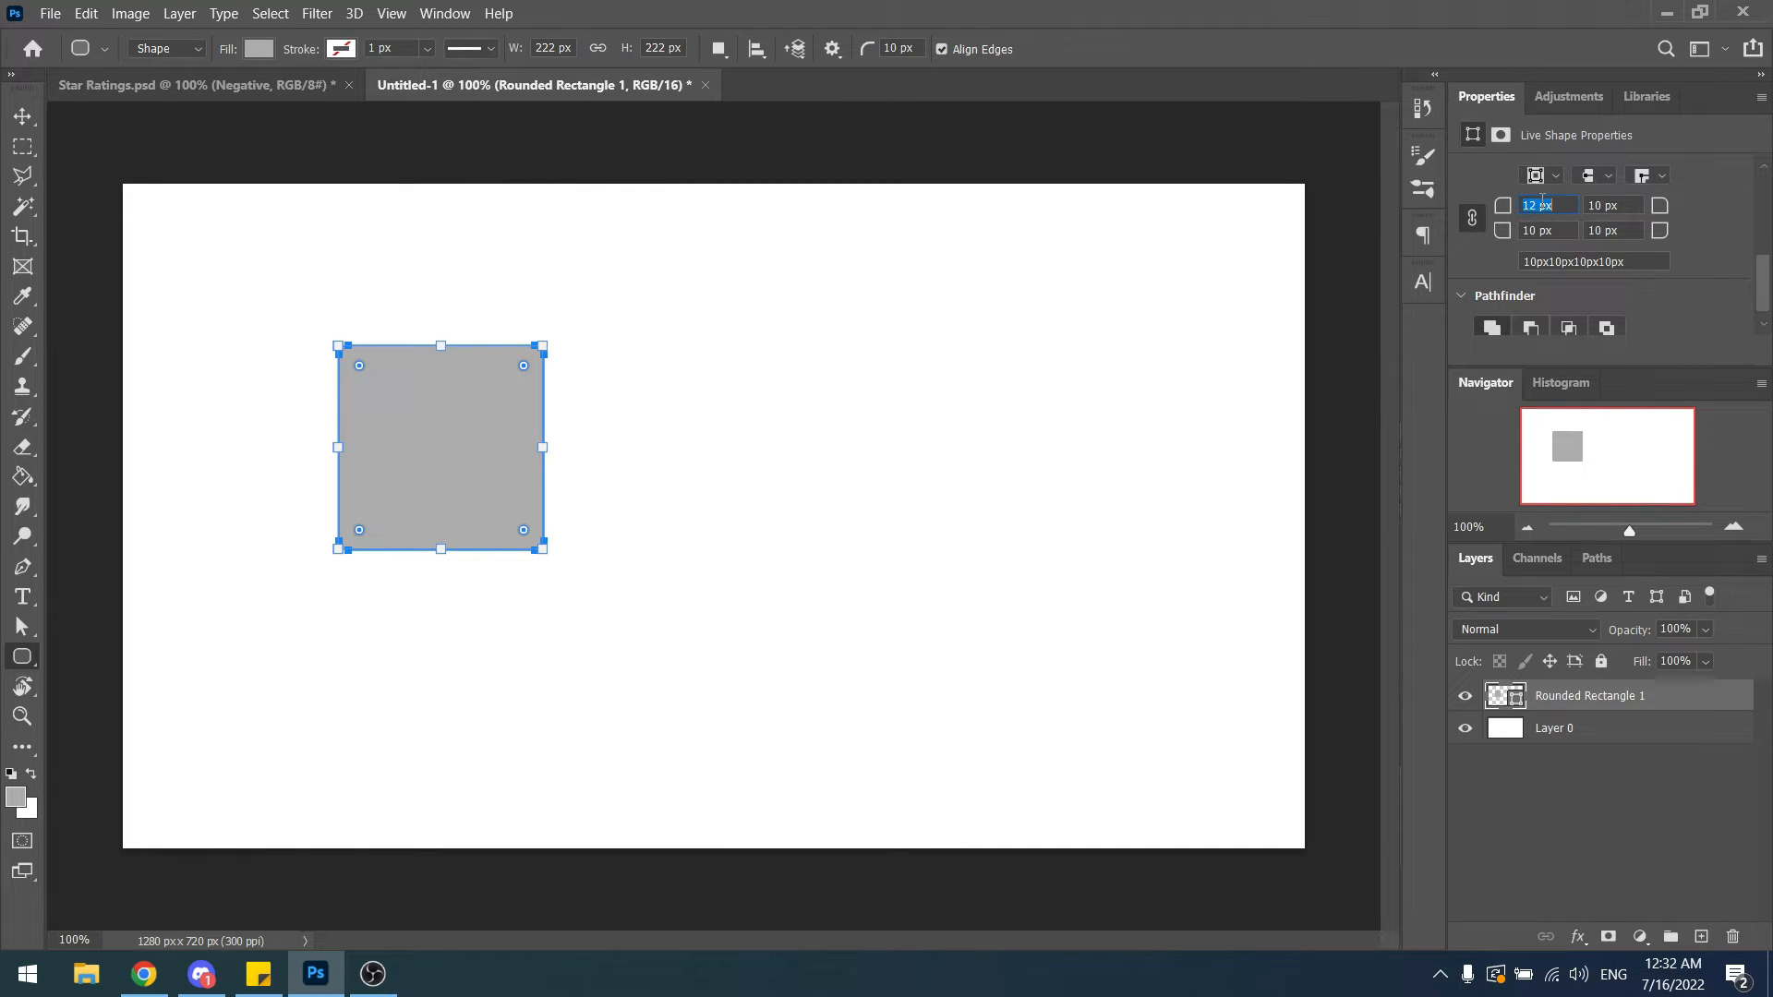
scroll(1542, 200, "up", 1)
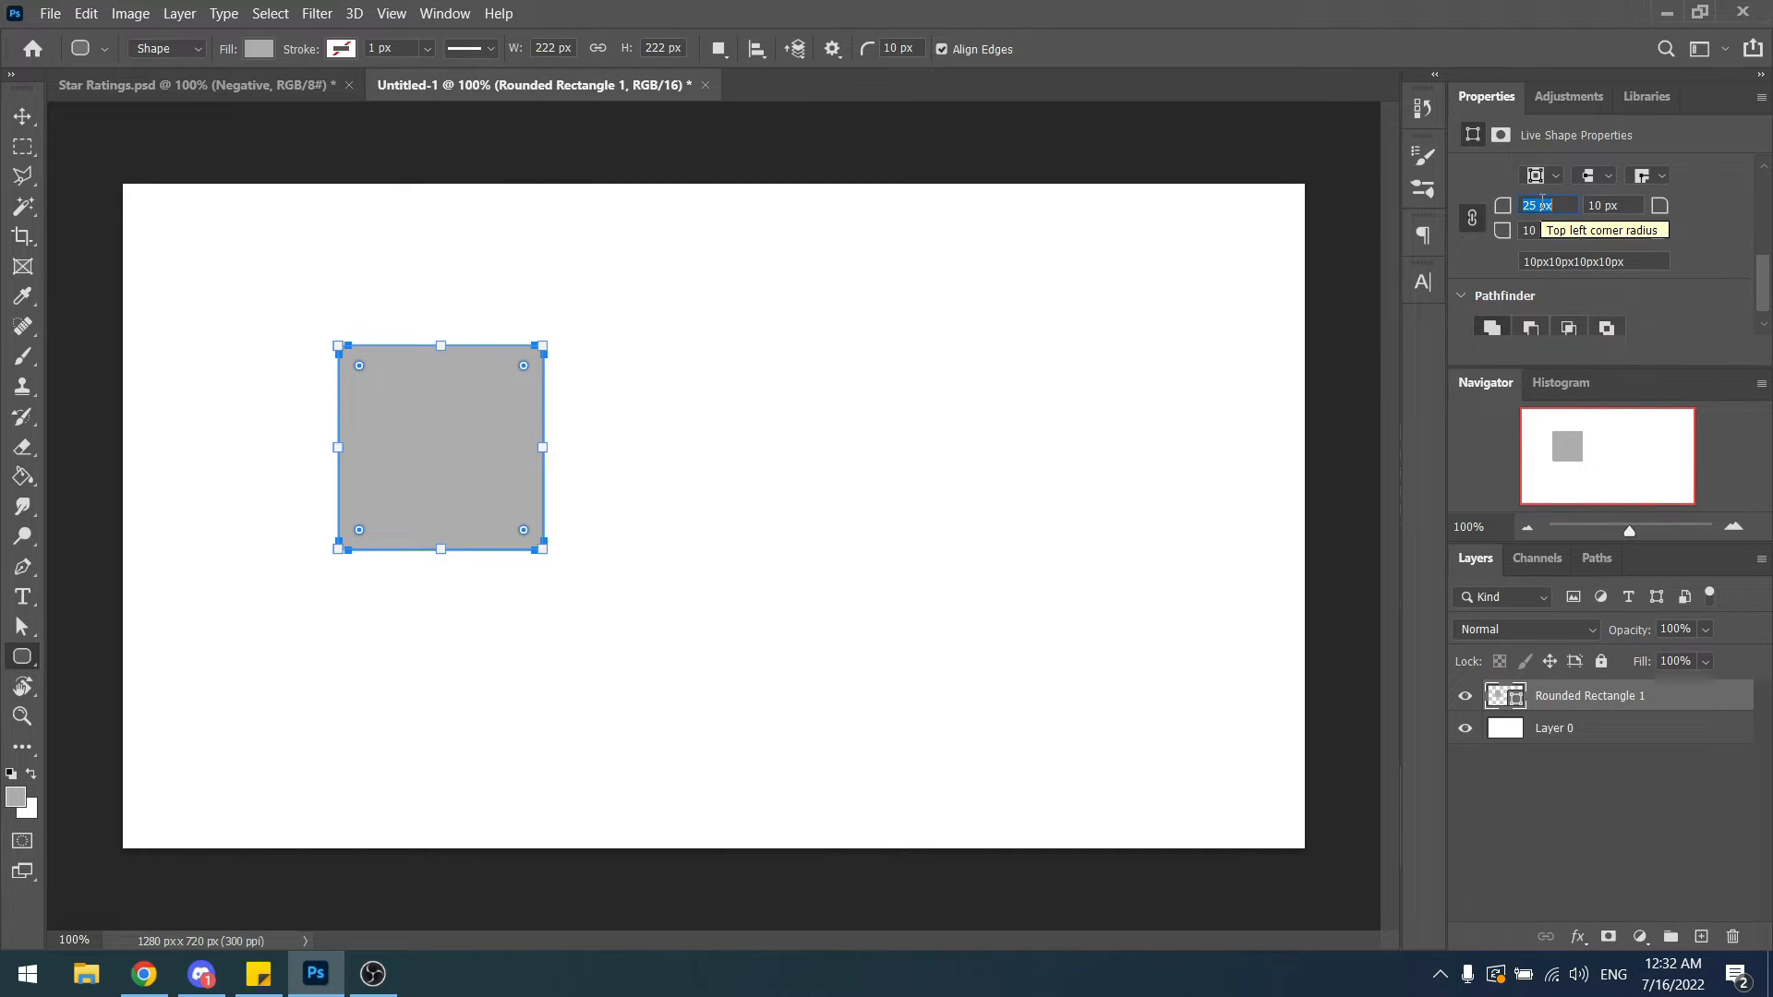
key("Return")
key("Return")
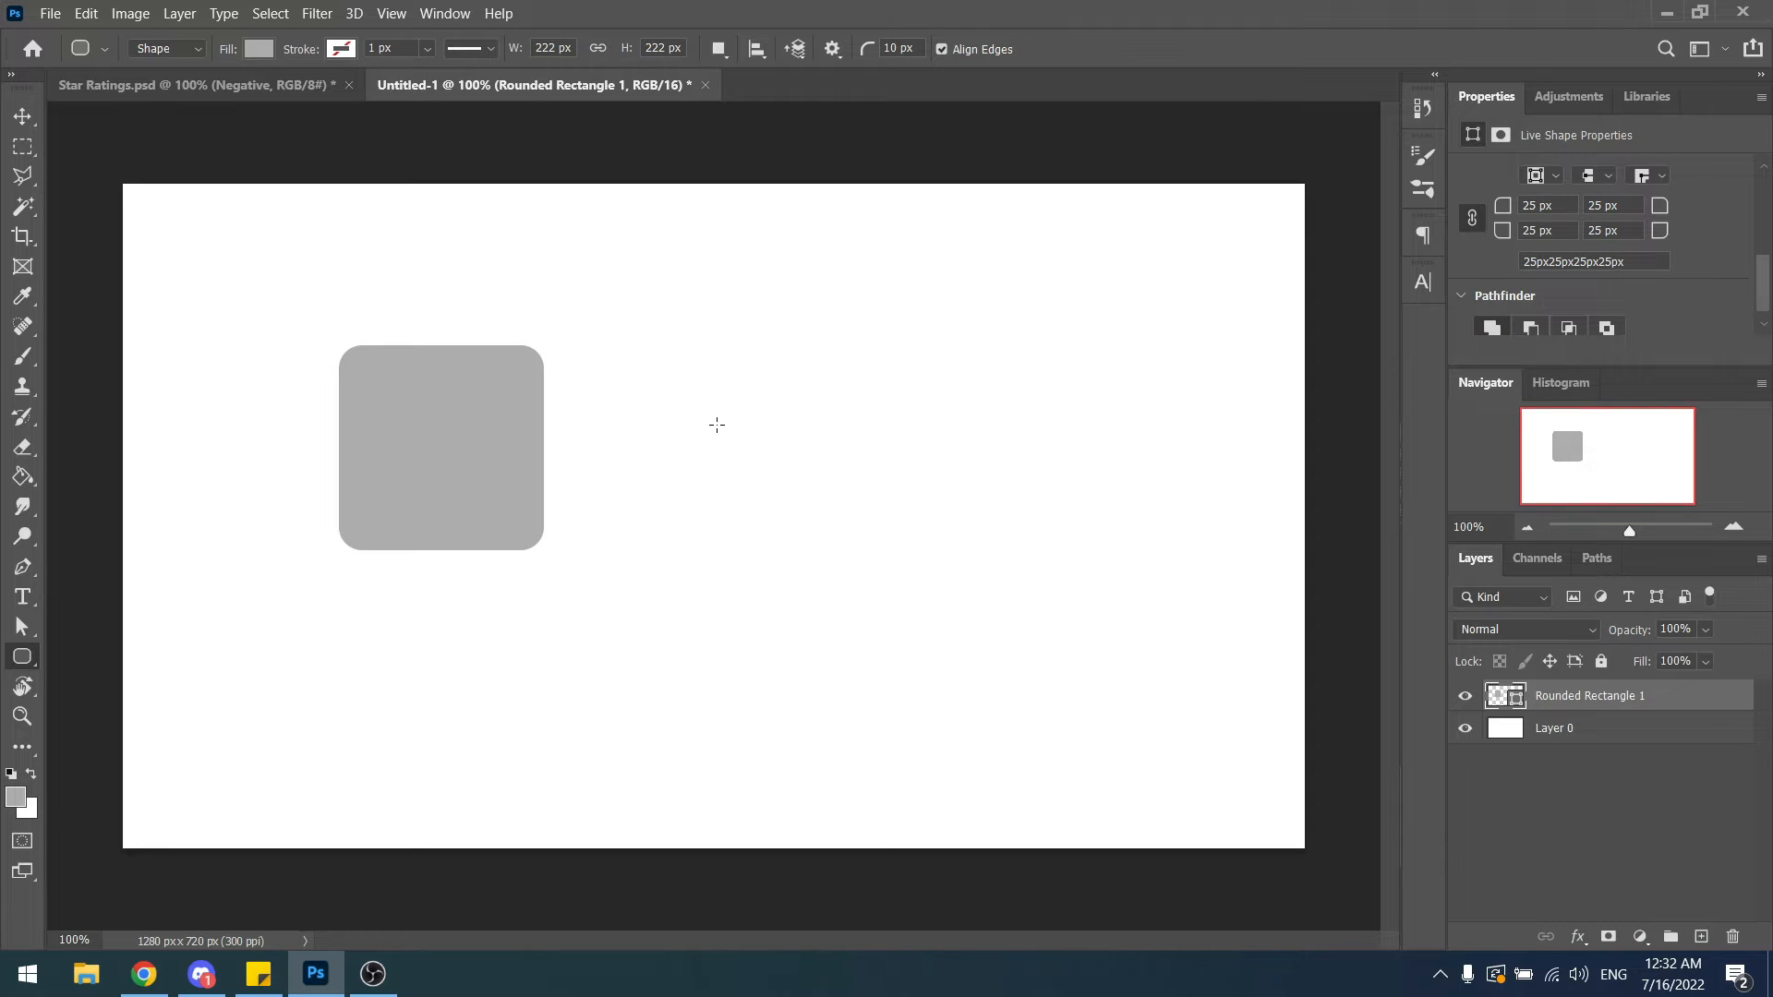
Move the grey square near the canvas's left edge at mid-height and duplicate its layer four times.
key("v")
left_click_drag(515, 444, 336, 533)
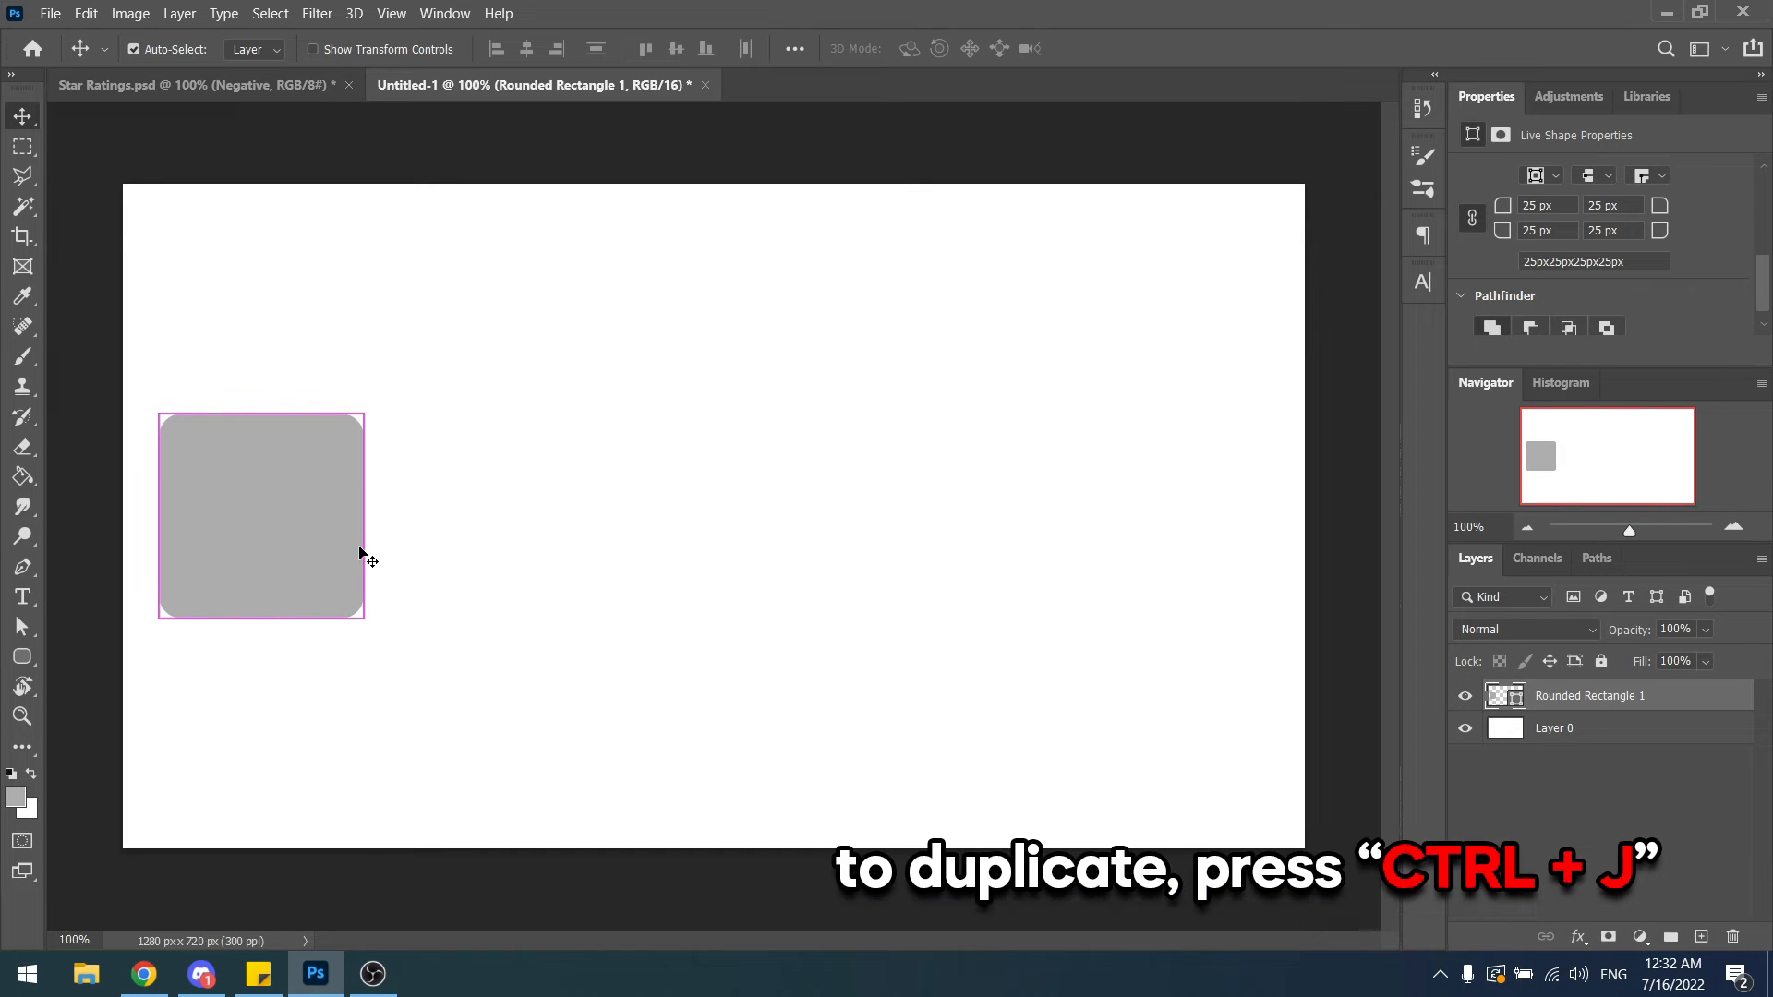
key("ctrl+j")
key("ctrl+j")
key("ctrl+j")
key("ctrl+j")
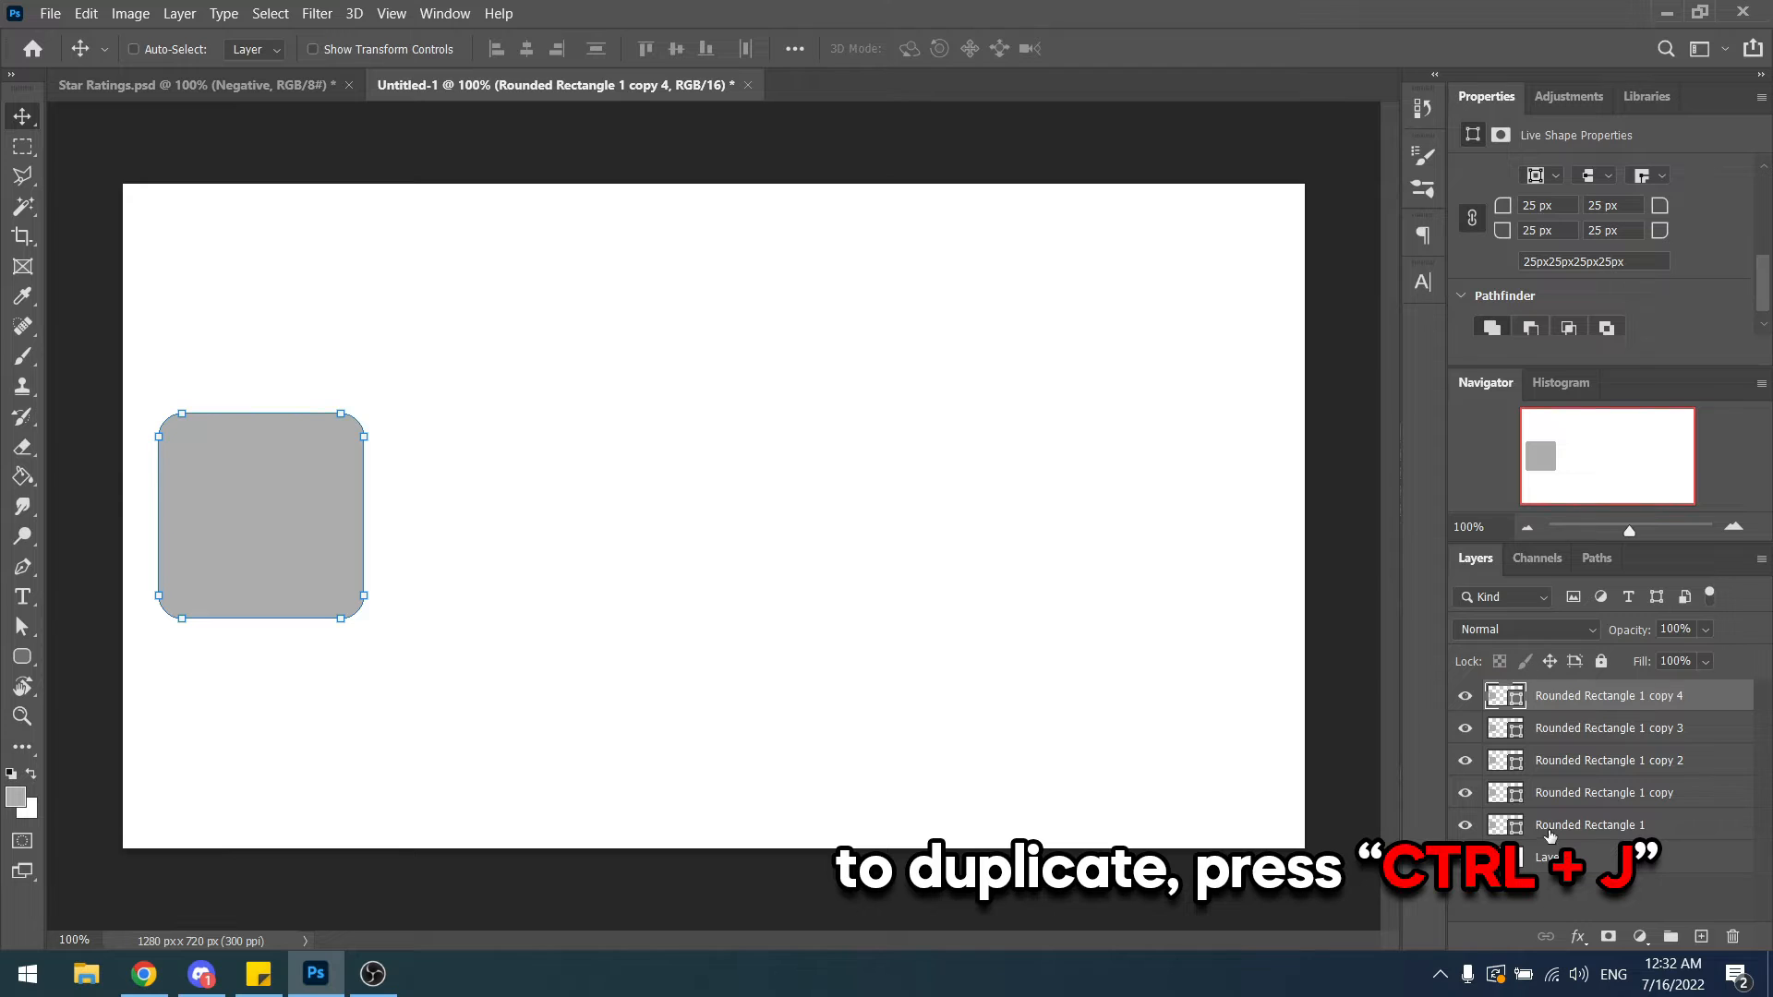
Spread the four square copies into an evenly spaced horizontal row of five and position the whole row centrally on the canvas.
left_click(1596, 793)
left_click_drag(430, 665, 700, 645)
left_click(1606, 759)
left_click_drag(633, 705, 1169, 691)
left_click(1560, 729)
left_click(1574, 697)
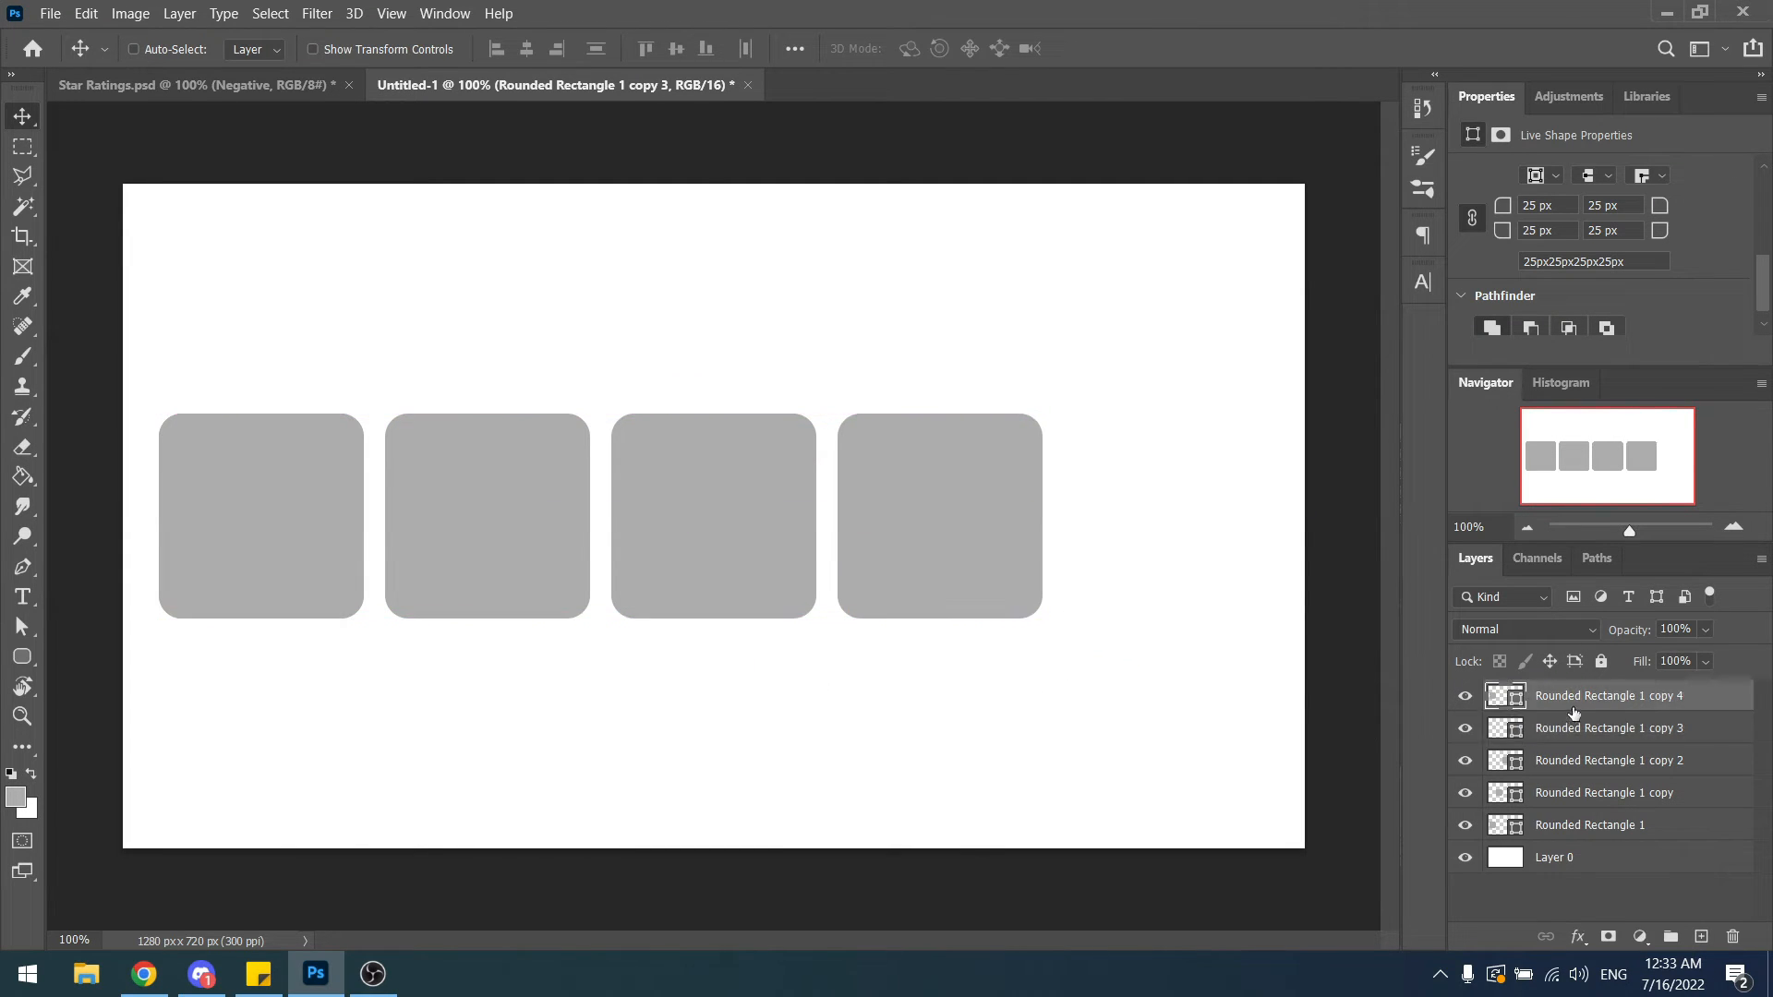
left_click_drag(482, 723, 1195, 689)
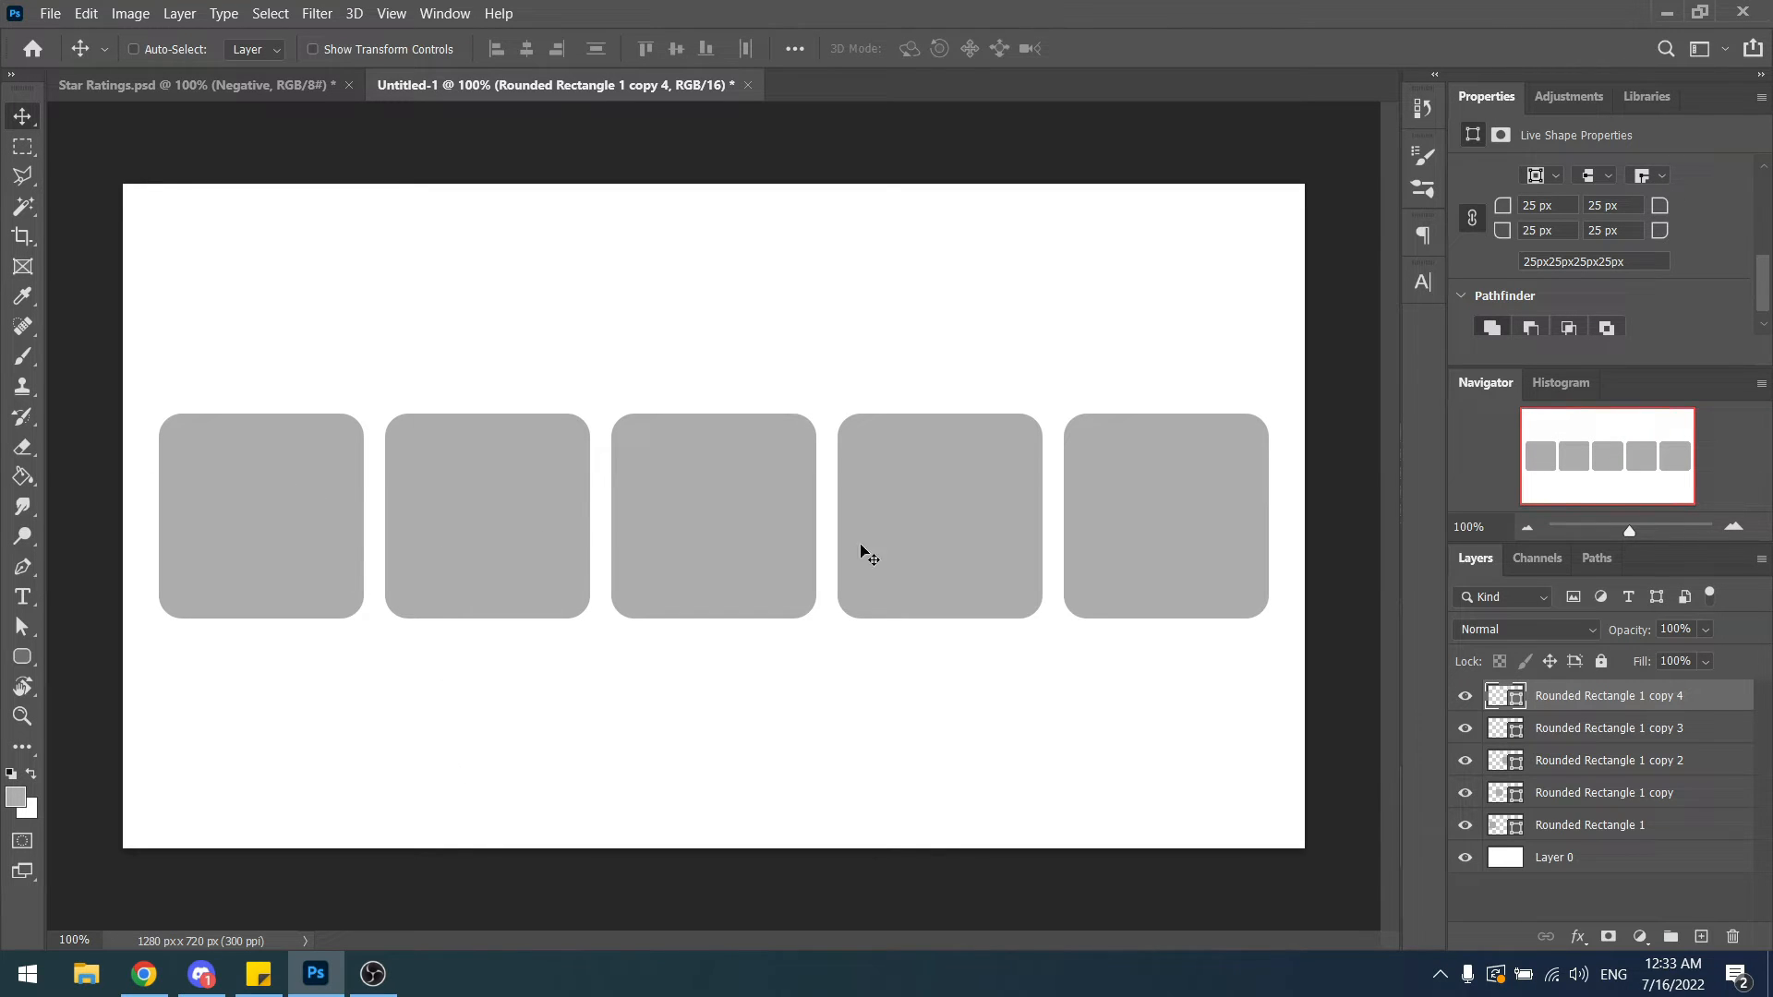
left_click(1558, 826, "shift")
mouse_move(1095, 665)
left_mouse_down()
mouse_move(1108, 656)
mouse_move(1088, 662)
left_mouse_up()
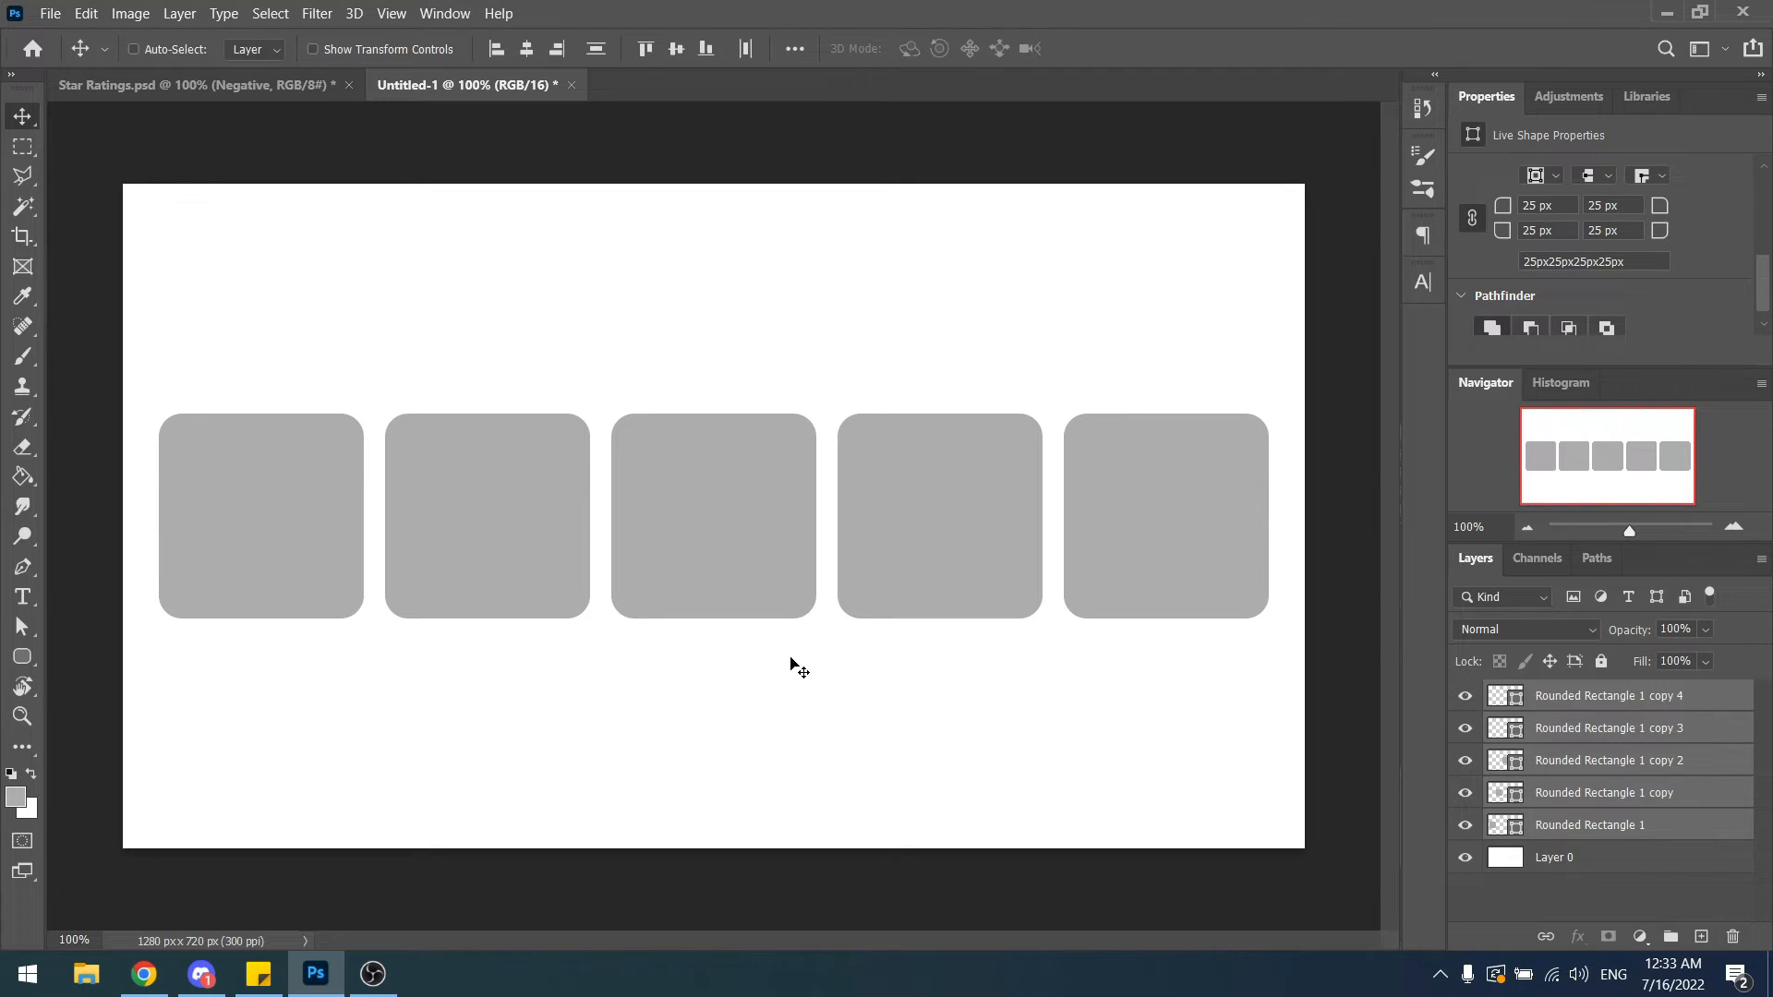
Paste the copied white star onto the middle square and rename its layer "Star 1".
key("ctrl+v")
mouse_move(801, 569)
left_mouse_down()
mouse_move(835, 583)
mouse_move(794, 573)
left_mouse_up()
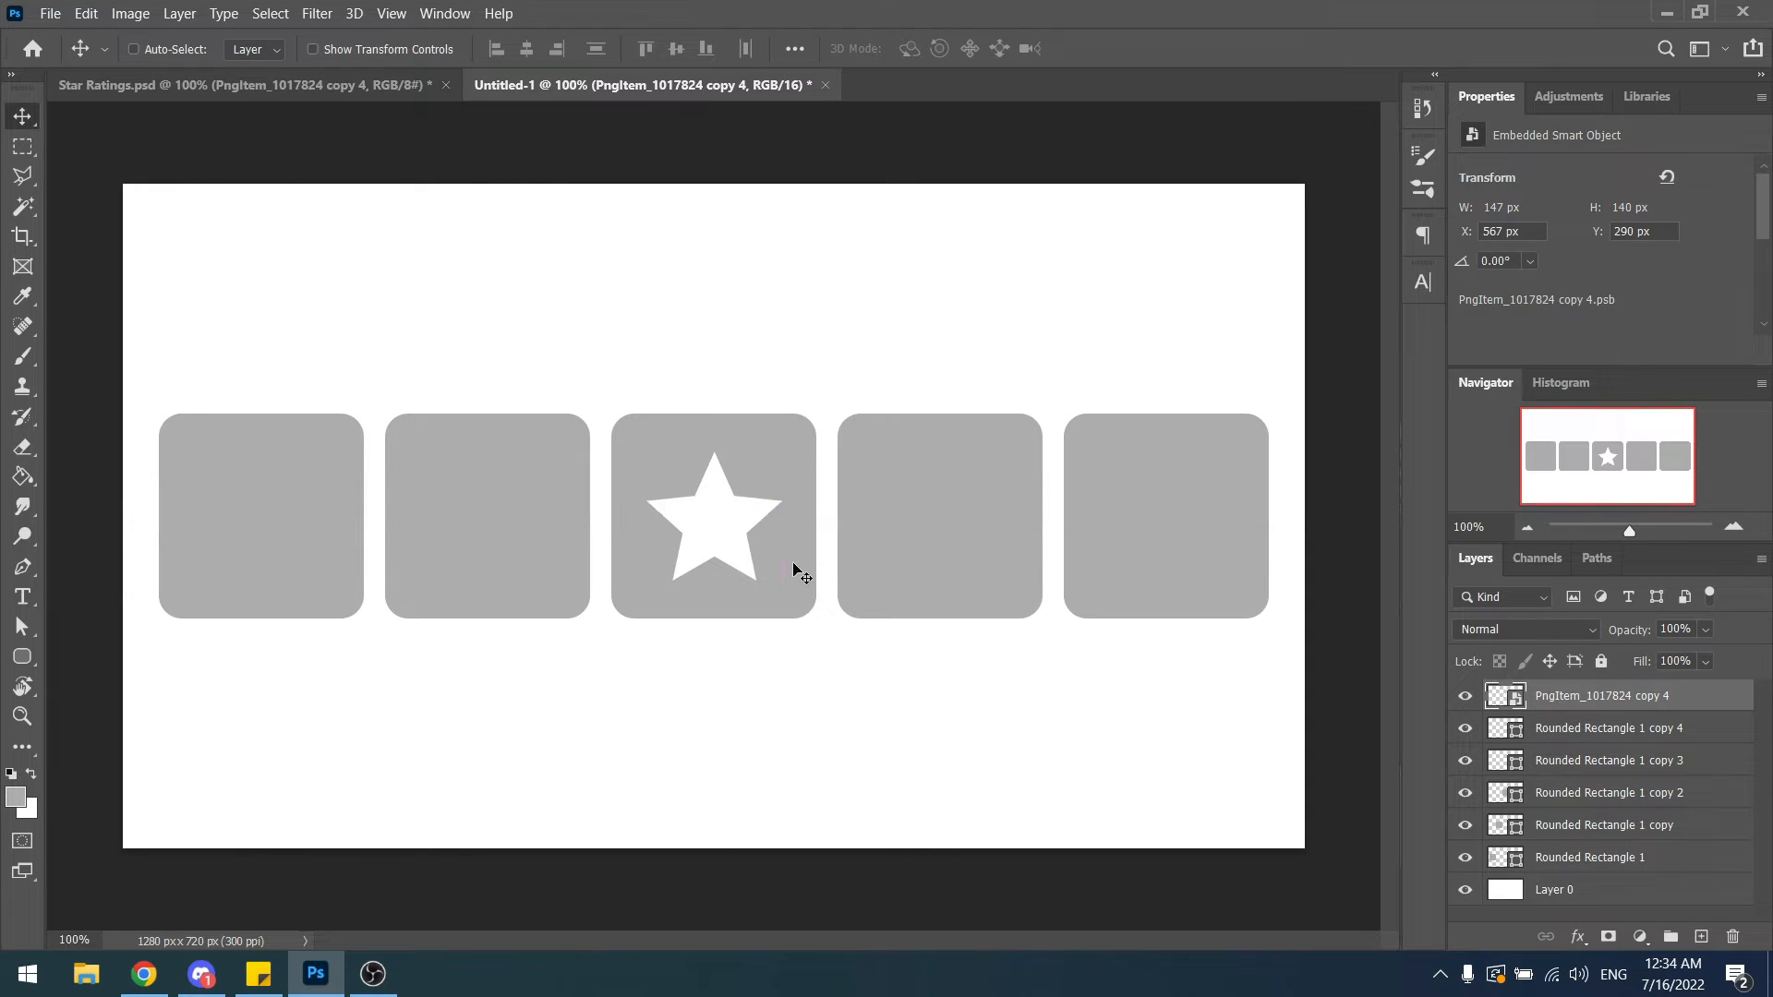
double_click(1587, 697)
type("Star 1")
key("Return")
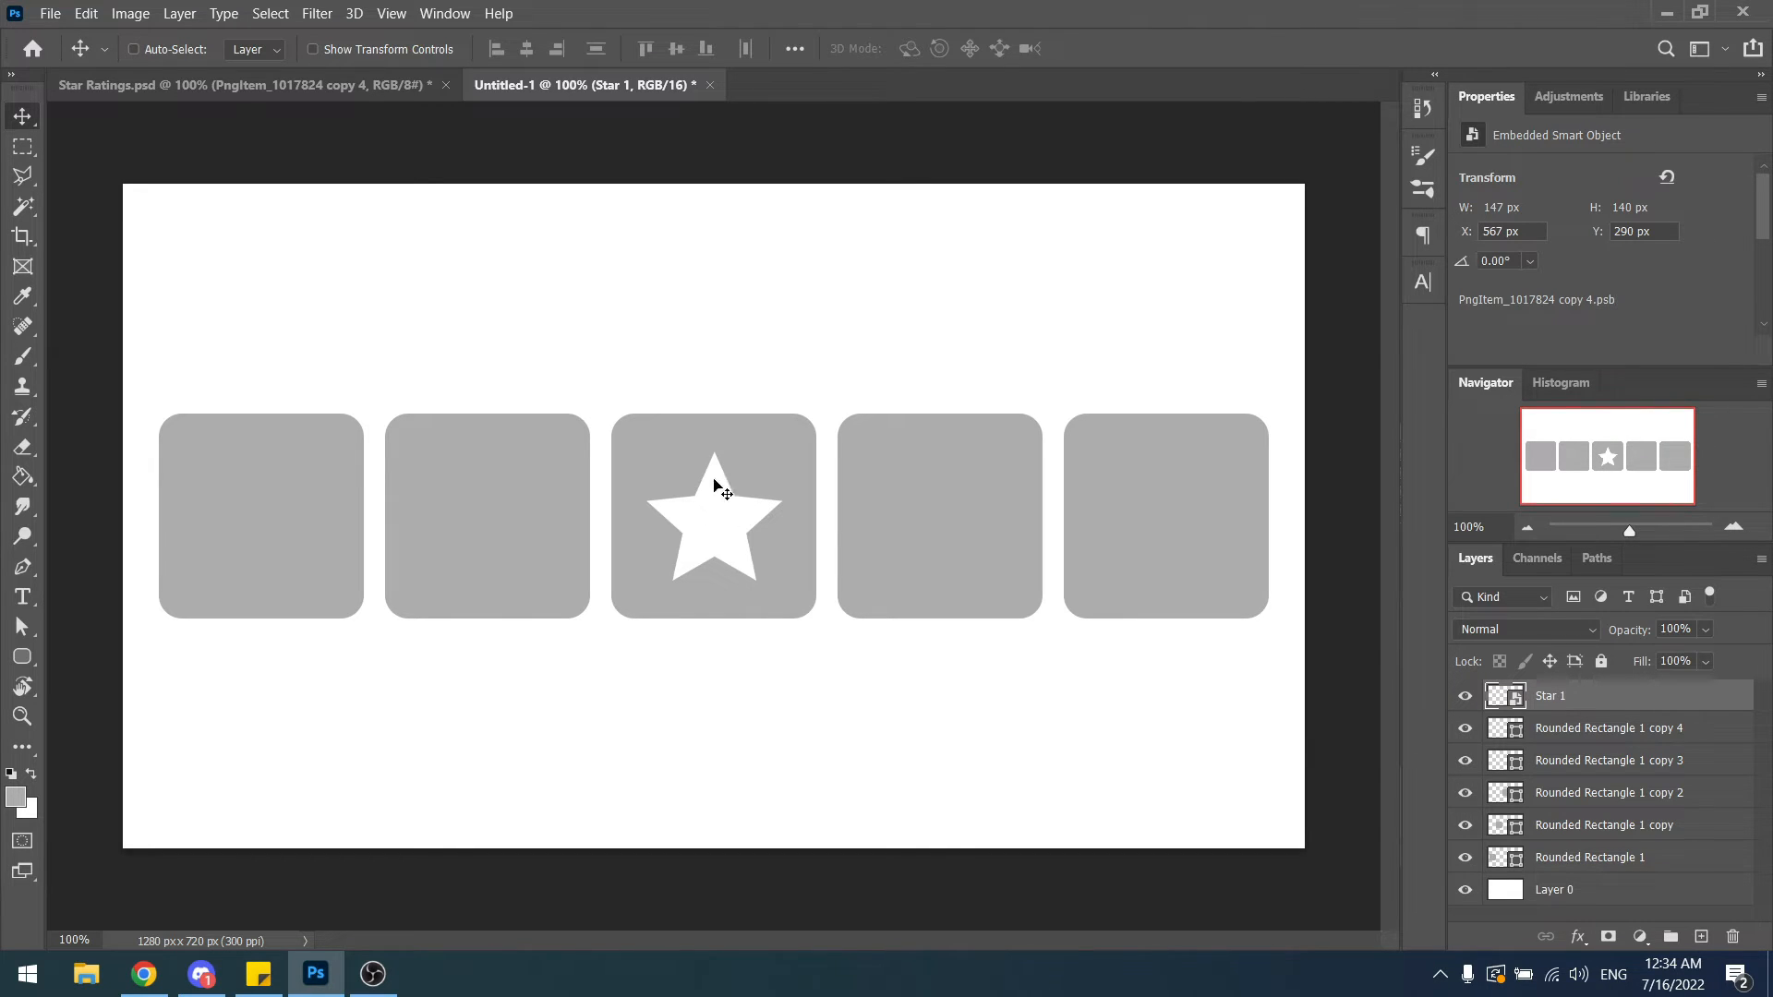
Move the star onto the first square and enlarge it around its centre to about 185 × 176 px.
left_click_drag(788, 565, 380, 585)
key("ctrl")
left_click_drag(332, 517, 347, 481)
key("Return")
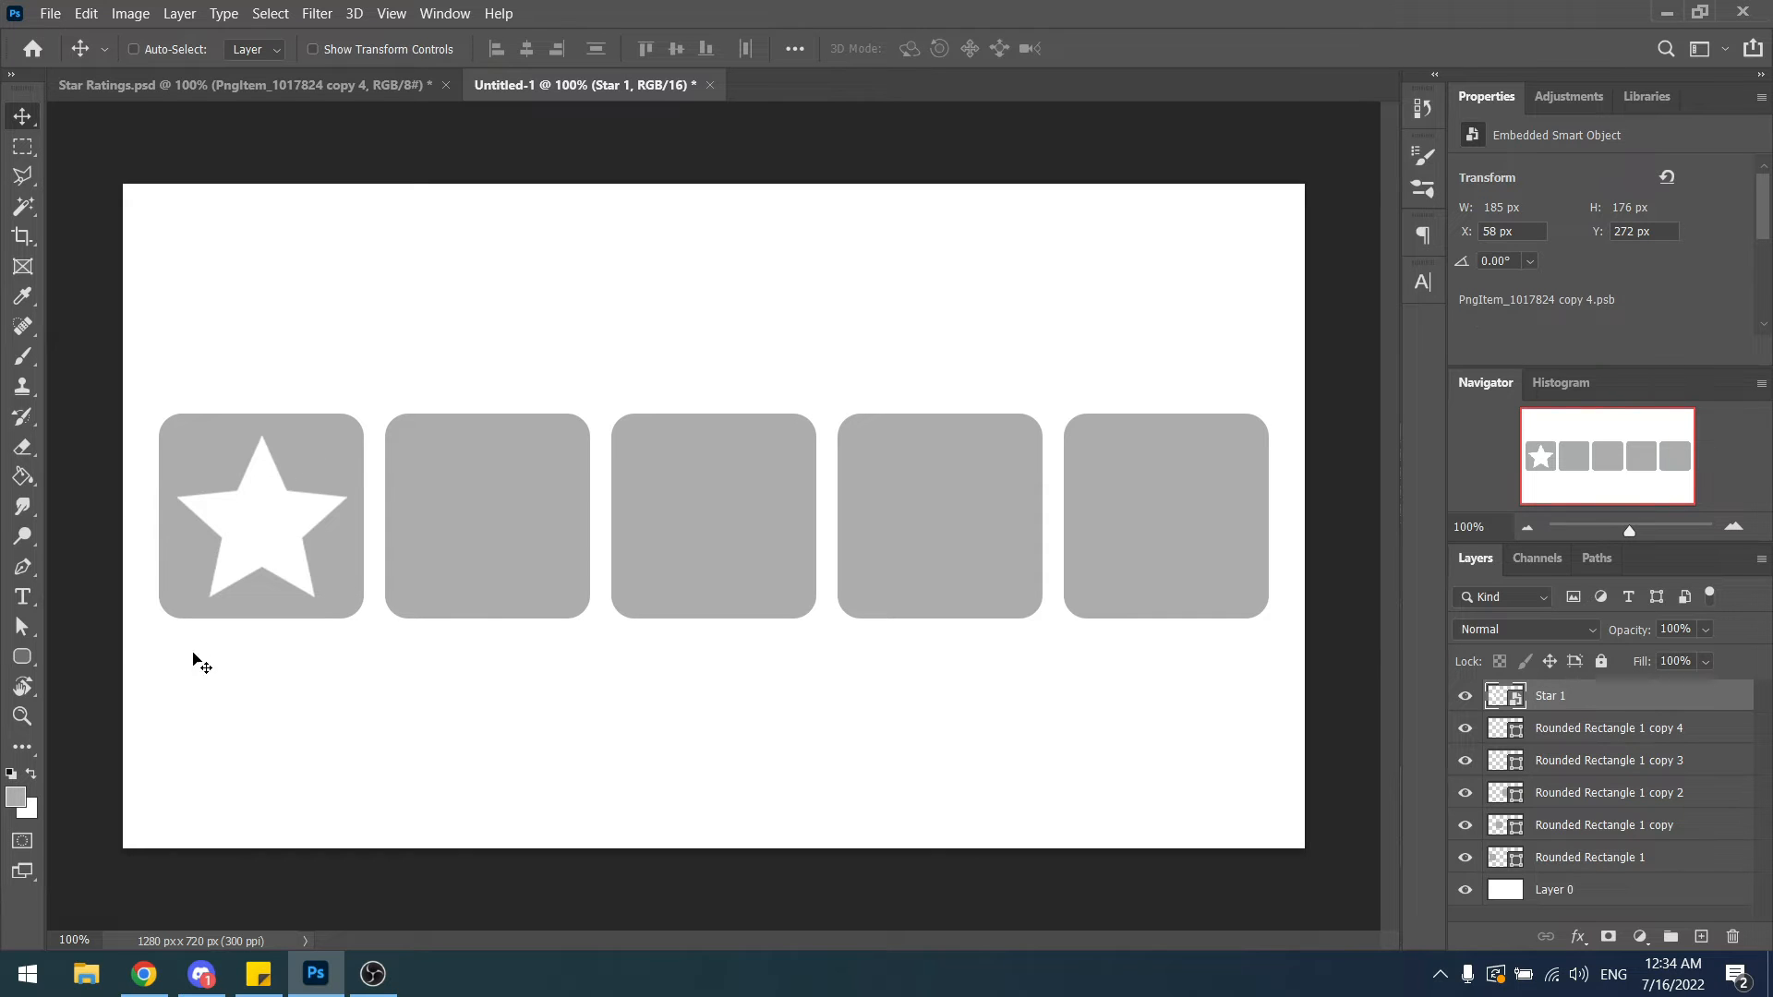
Duplicate the Star 1 layer four times.
key("ctrl")
key("ctrl")
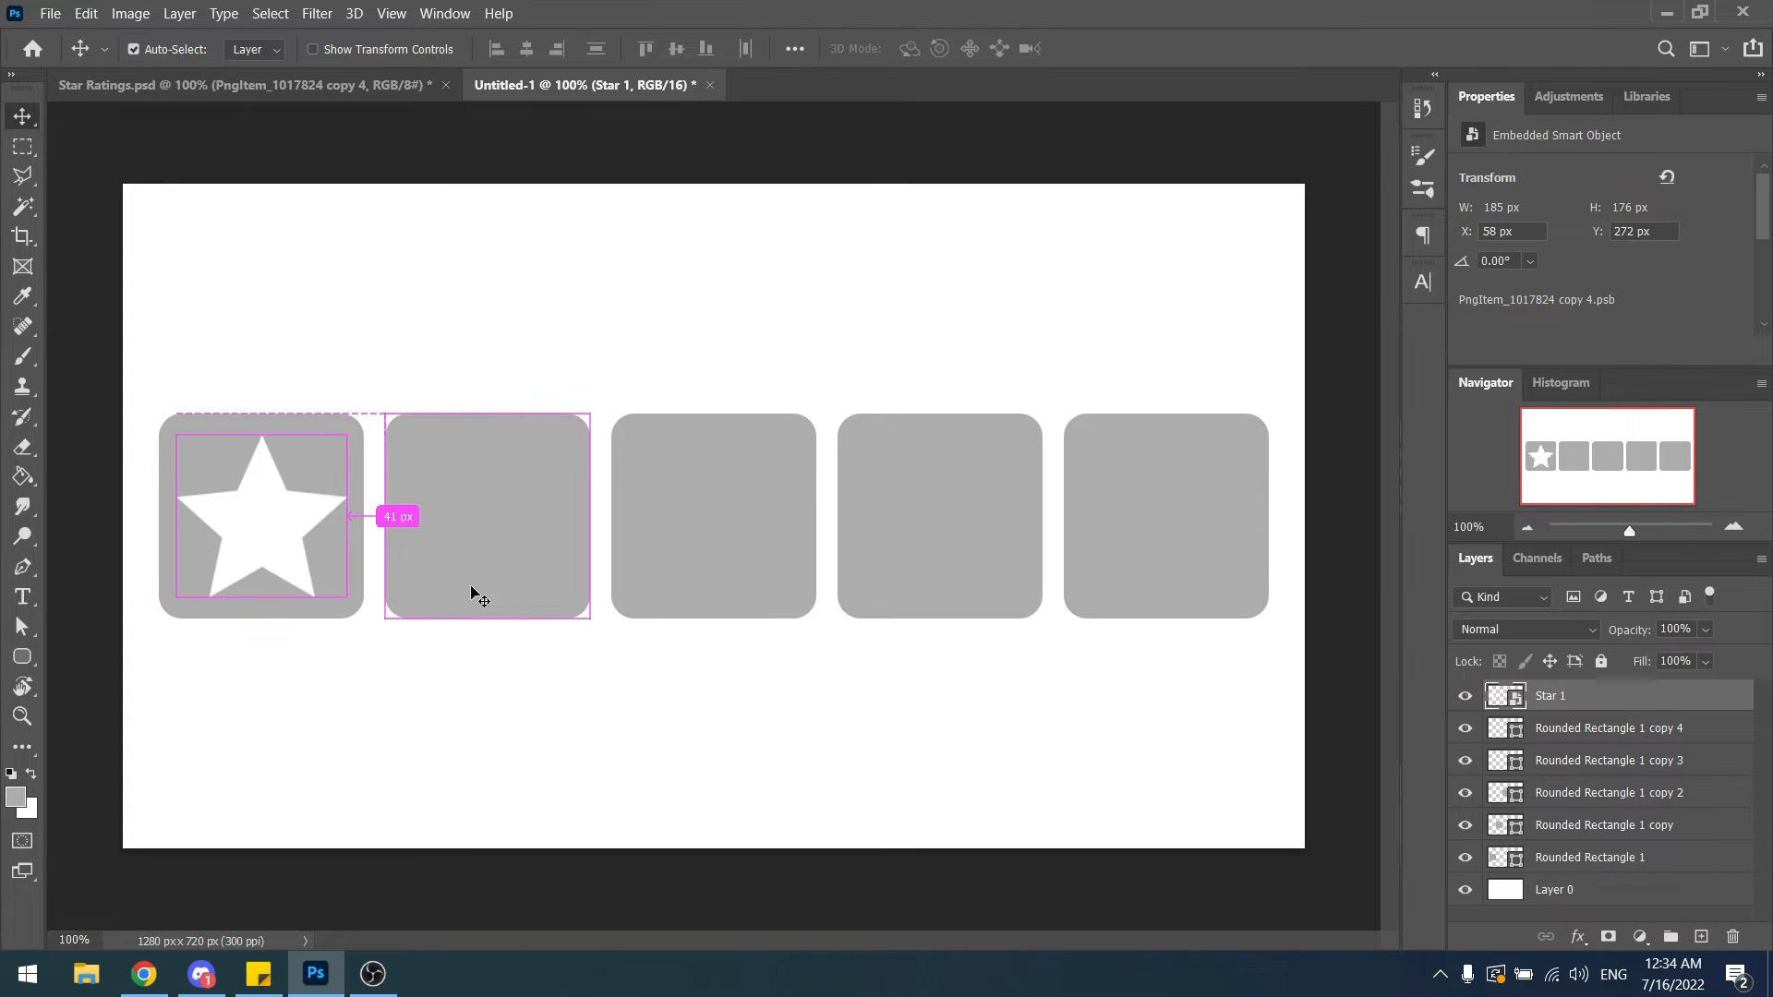
key("ctrl+j")
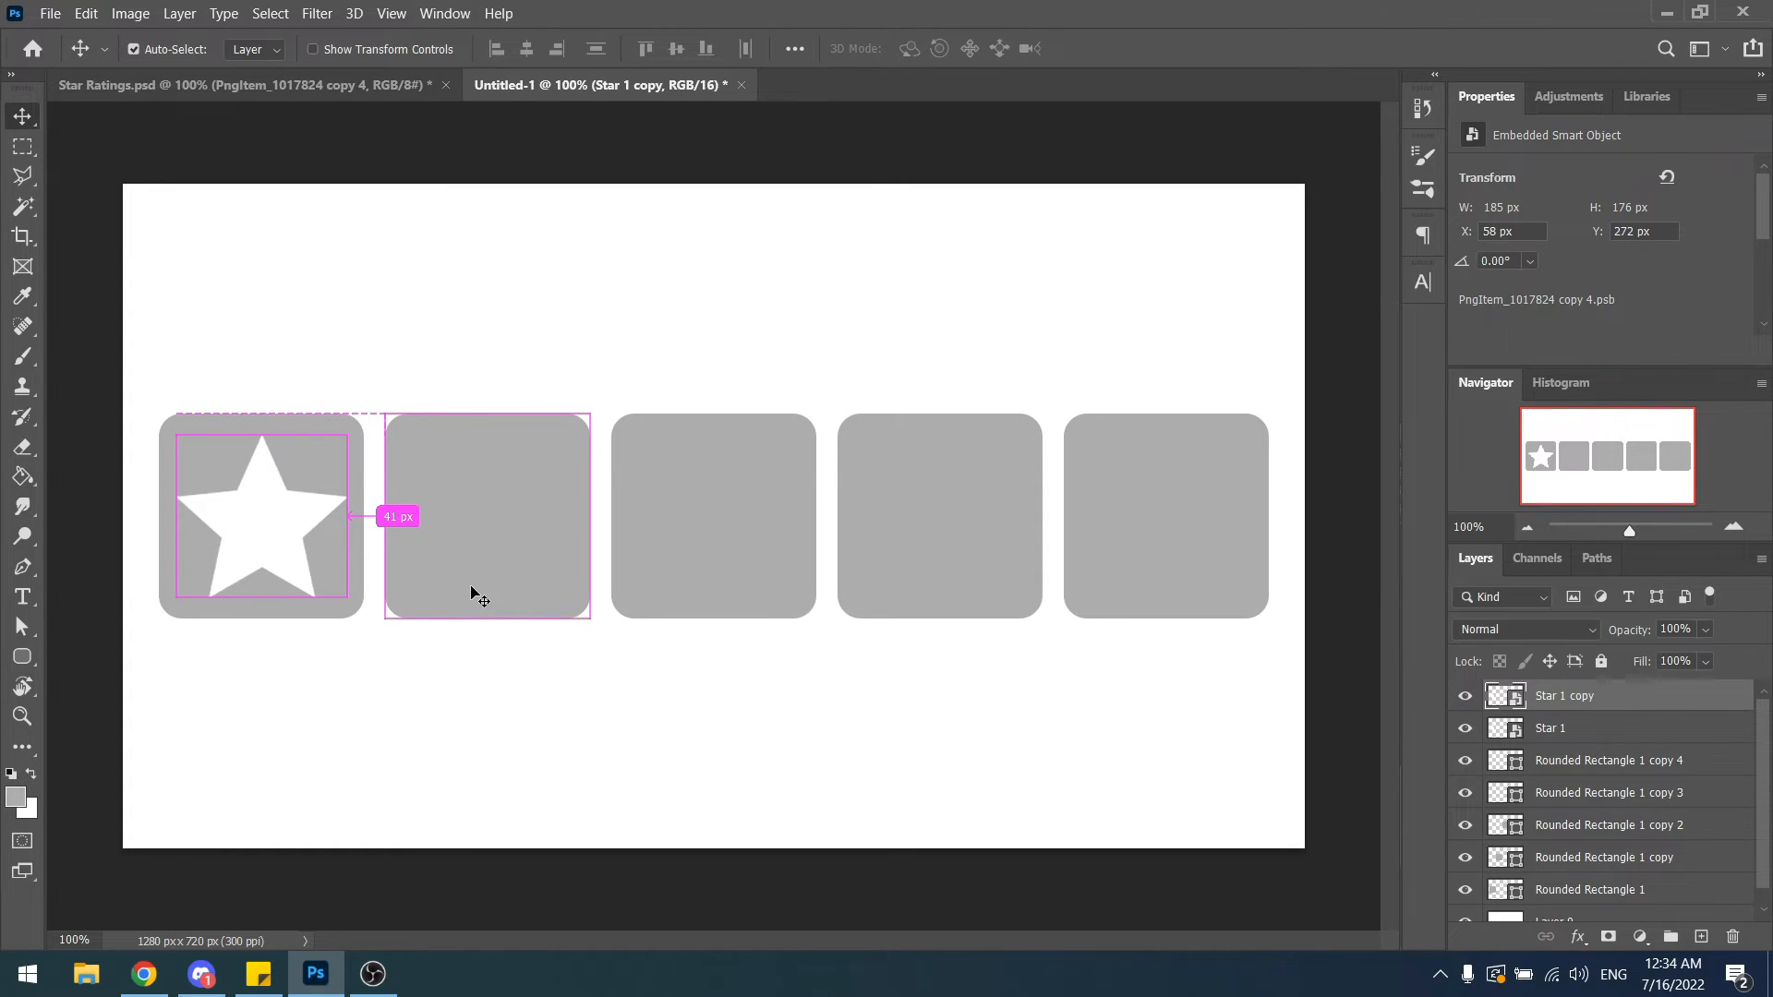
key("ctrl+j")
key("ctrl+j")
key("ctrl+j")
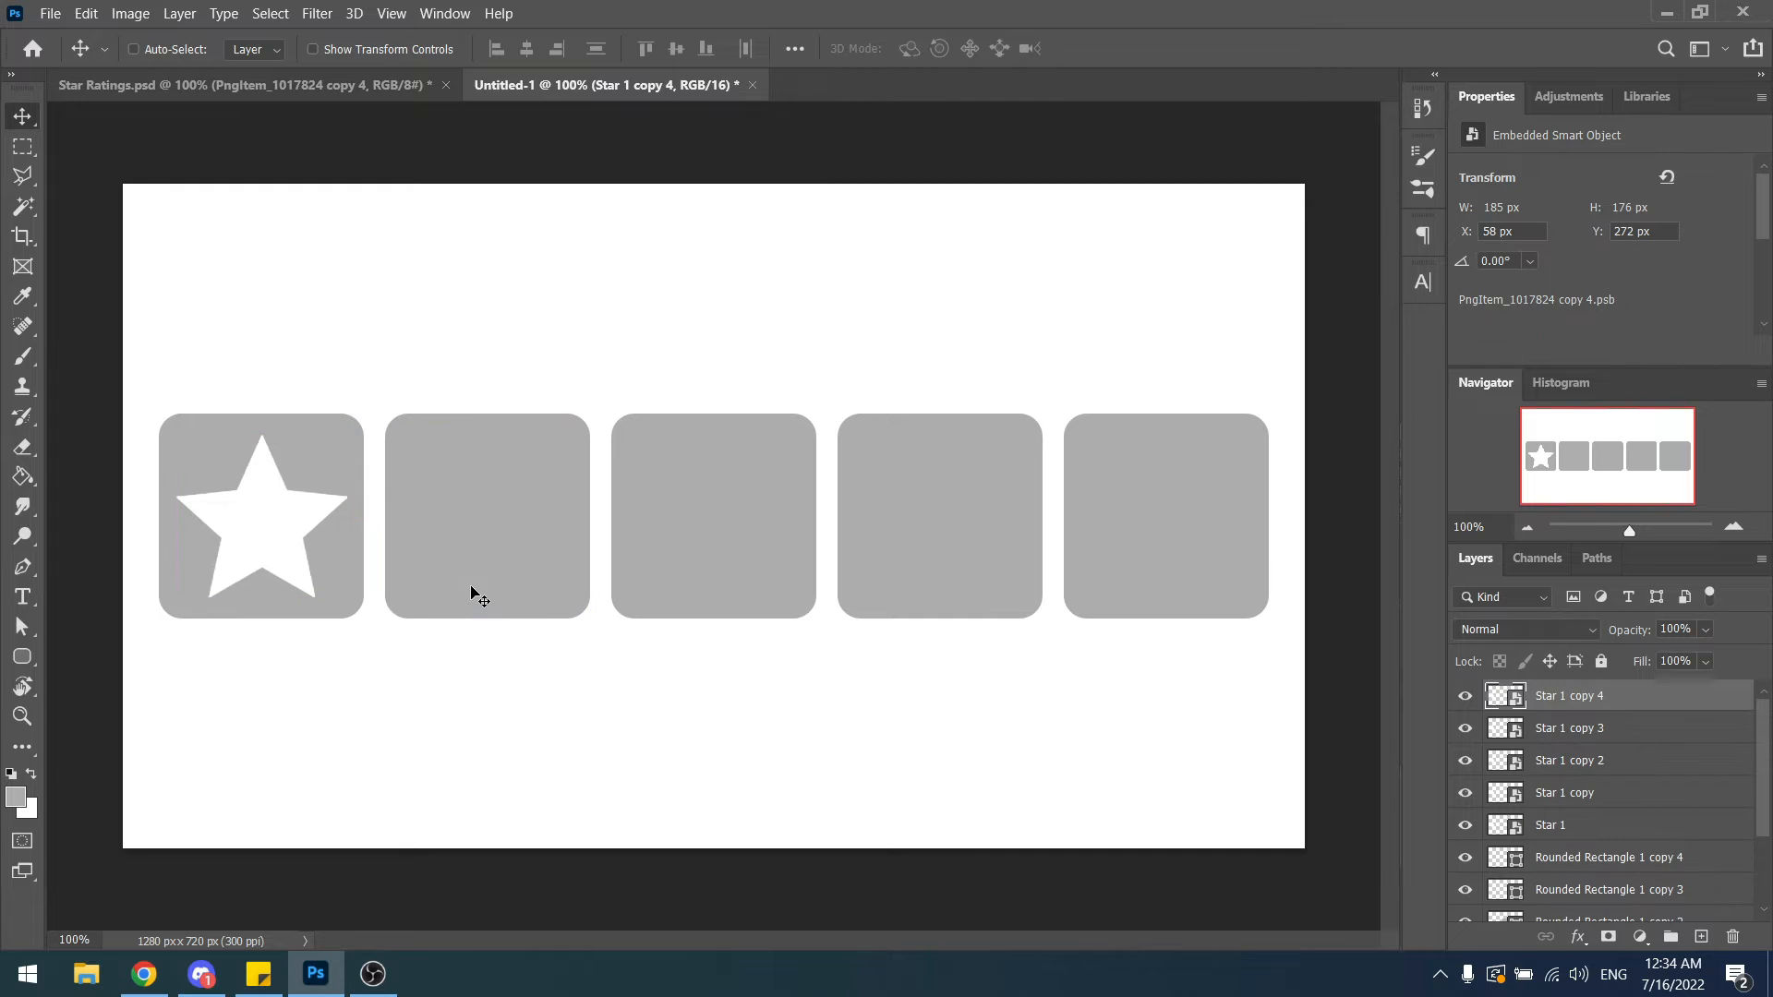
Distribute the four star copies so that one sits centred on each of the remaining grey squares.
left_click(1651, 807, "shift")
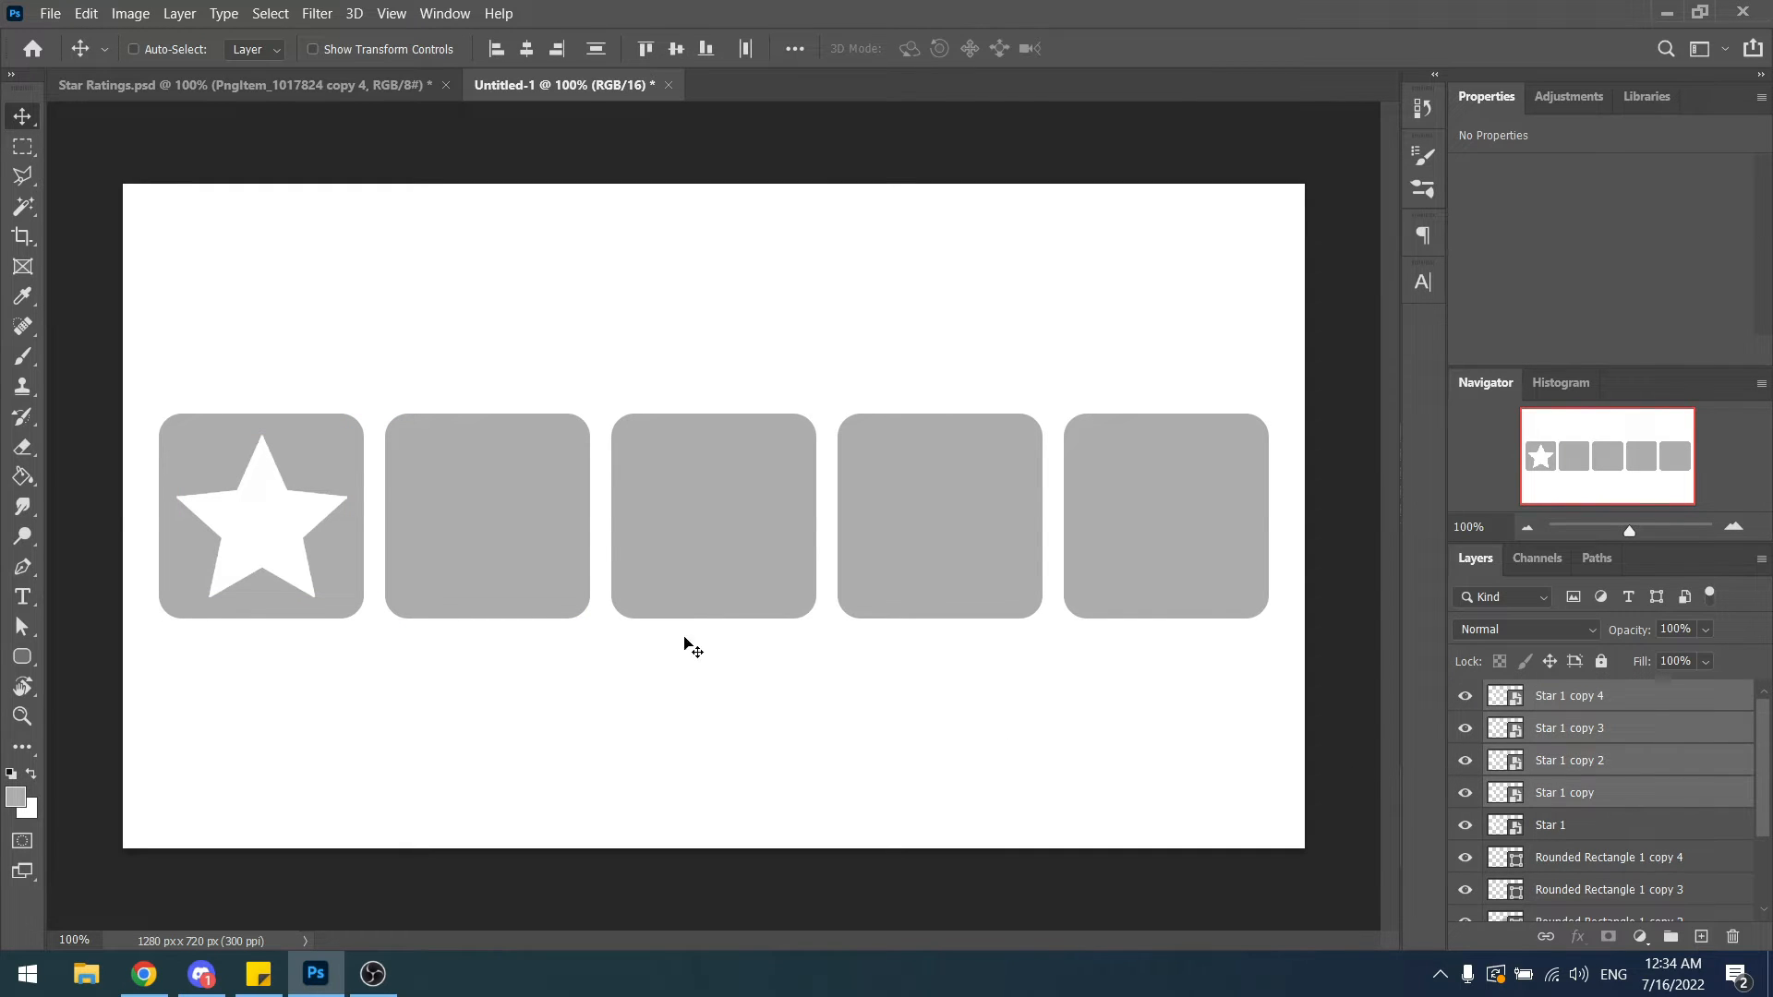
left_click_drag(685, 646, 651, 591)
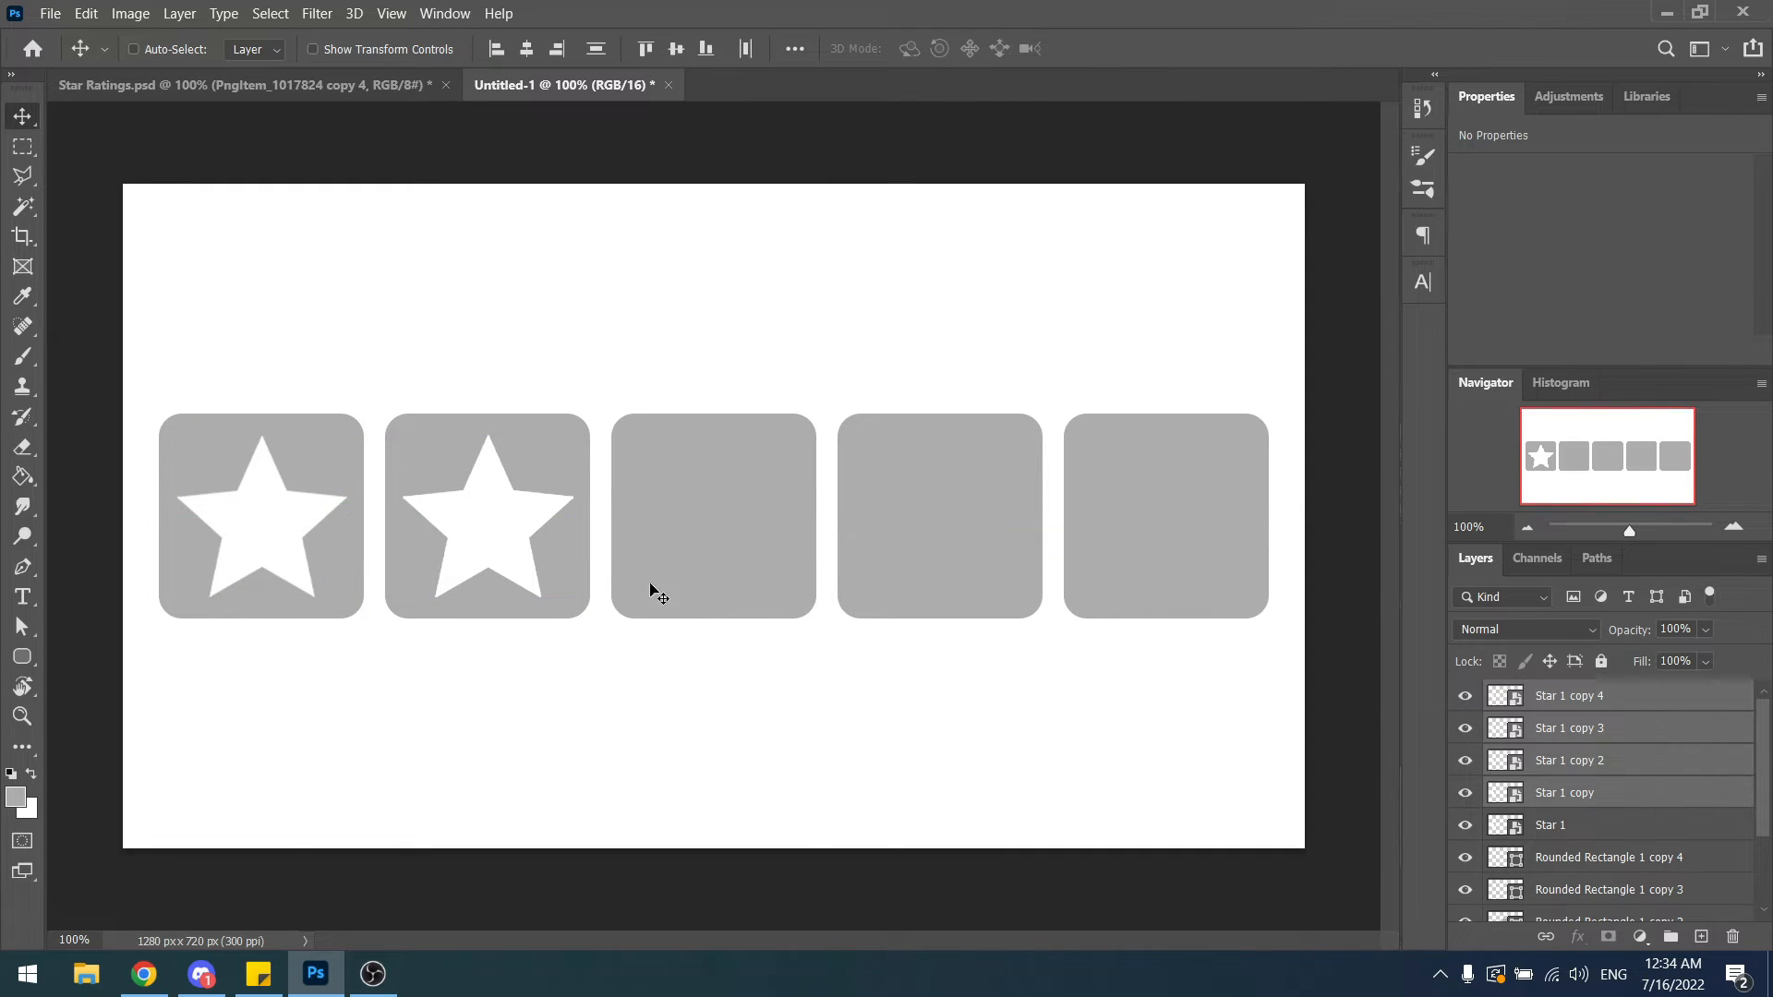
left_click(1592, 764)
left_click(1570, 695, "shift")
left_click_drag(769, 629, 1160, 664)
left_click(1612, 727)
left_click(1611, 702, "shift")
left_click(1565, 695)
left_click_drag(982, 668, 1205, 667)
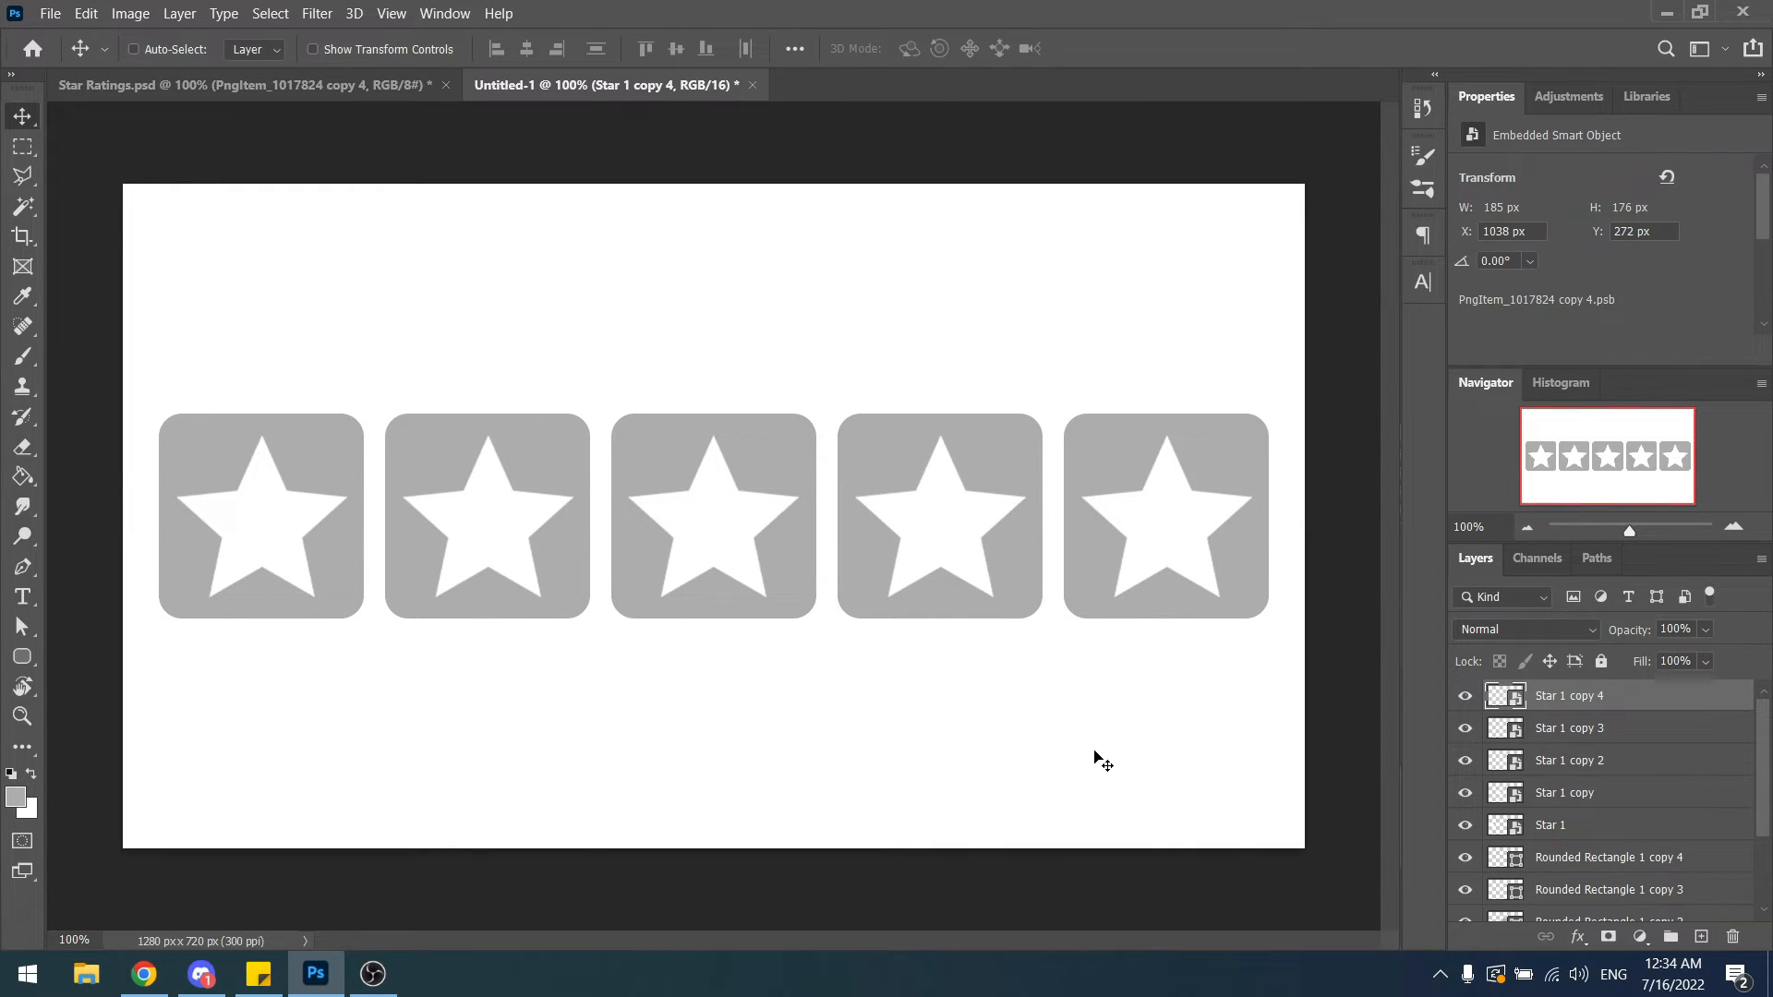
Hide the white background layer, Layer 0, to leave the star row on transparency.
key("ctrl+minus")
key("ctrl+minus")
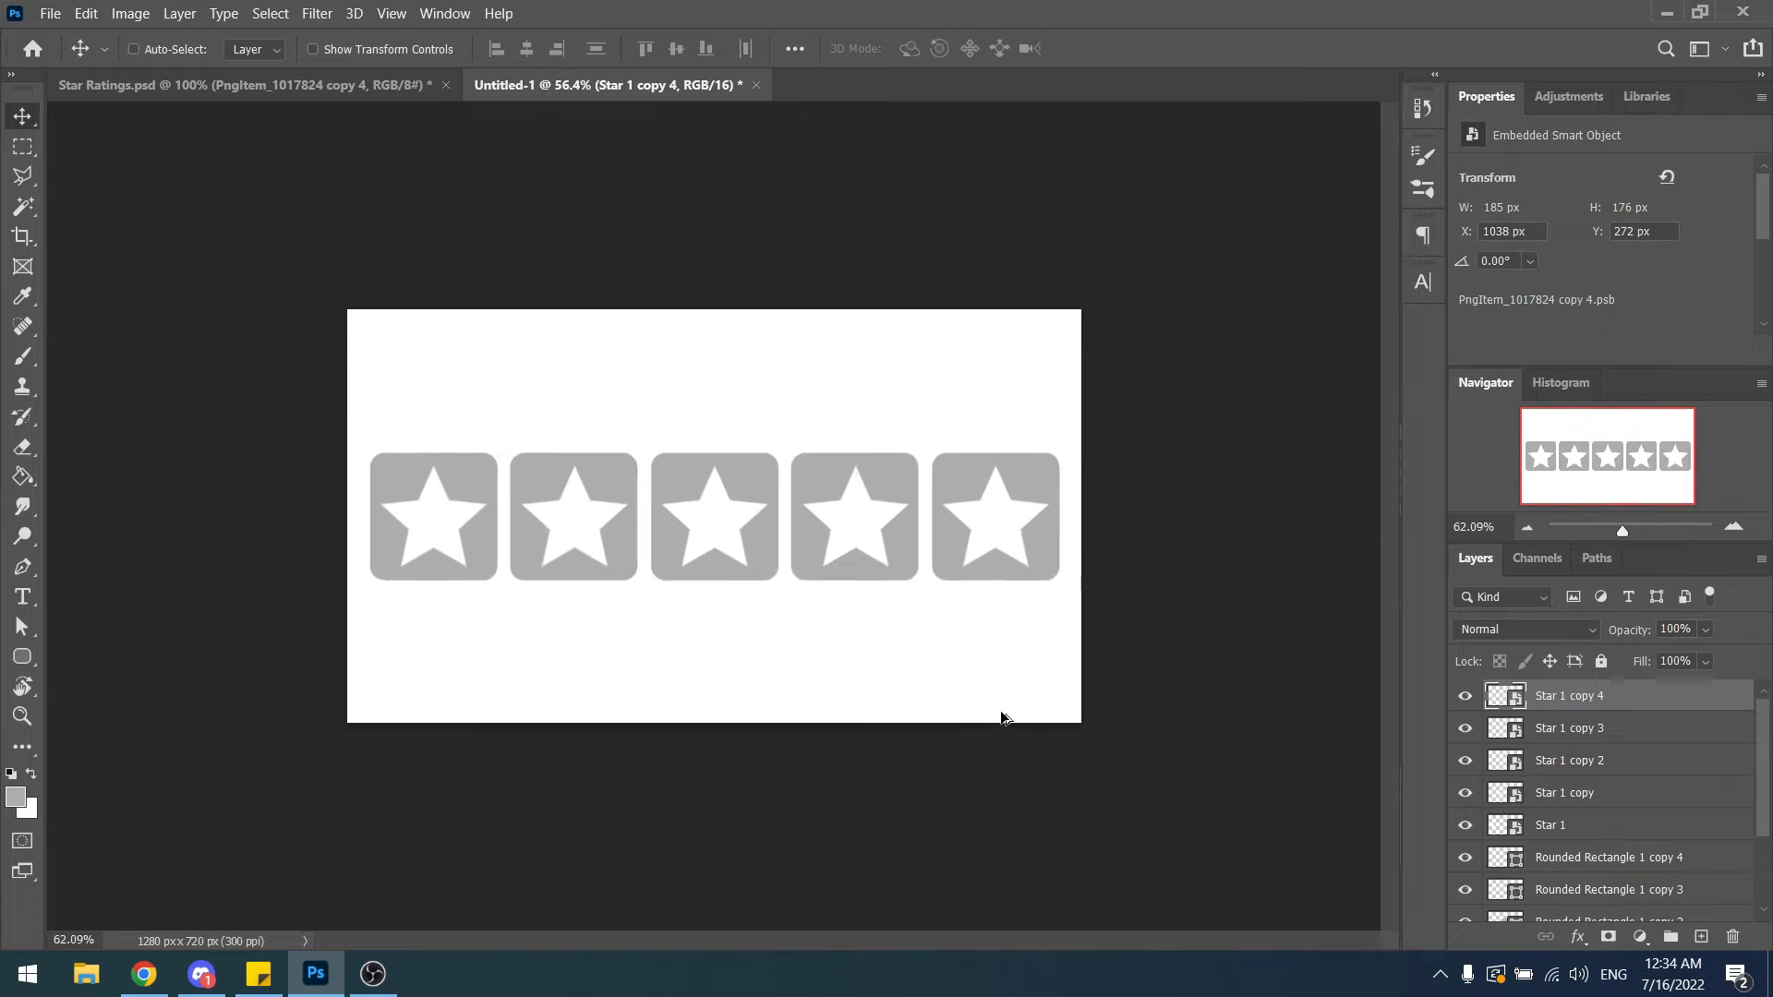
key("ctrl+1")
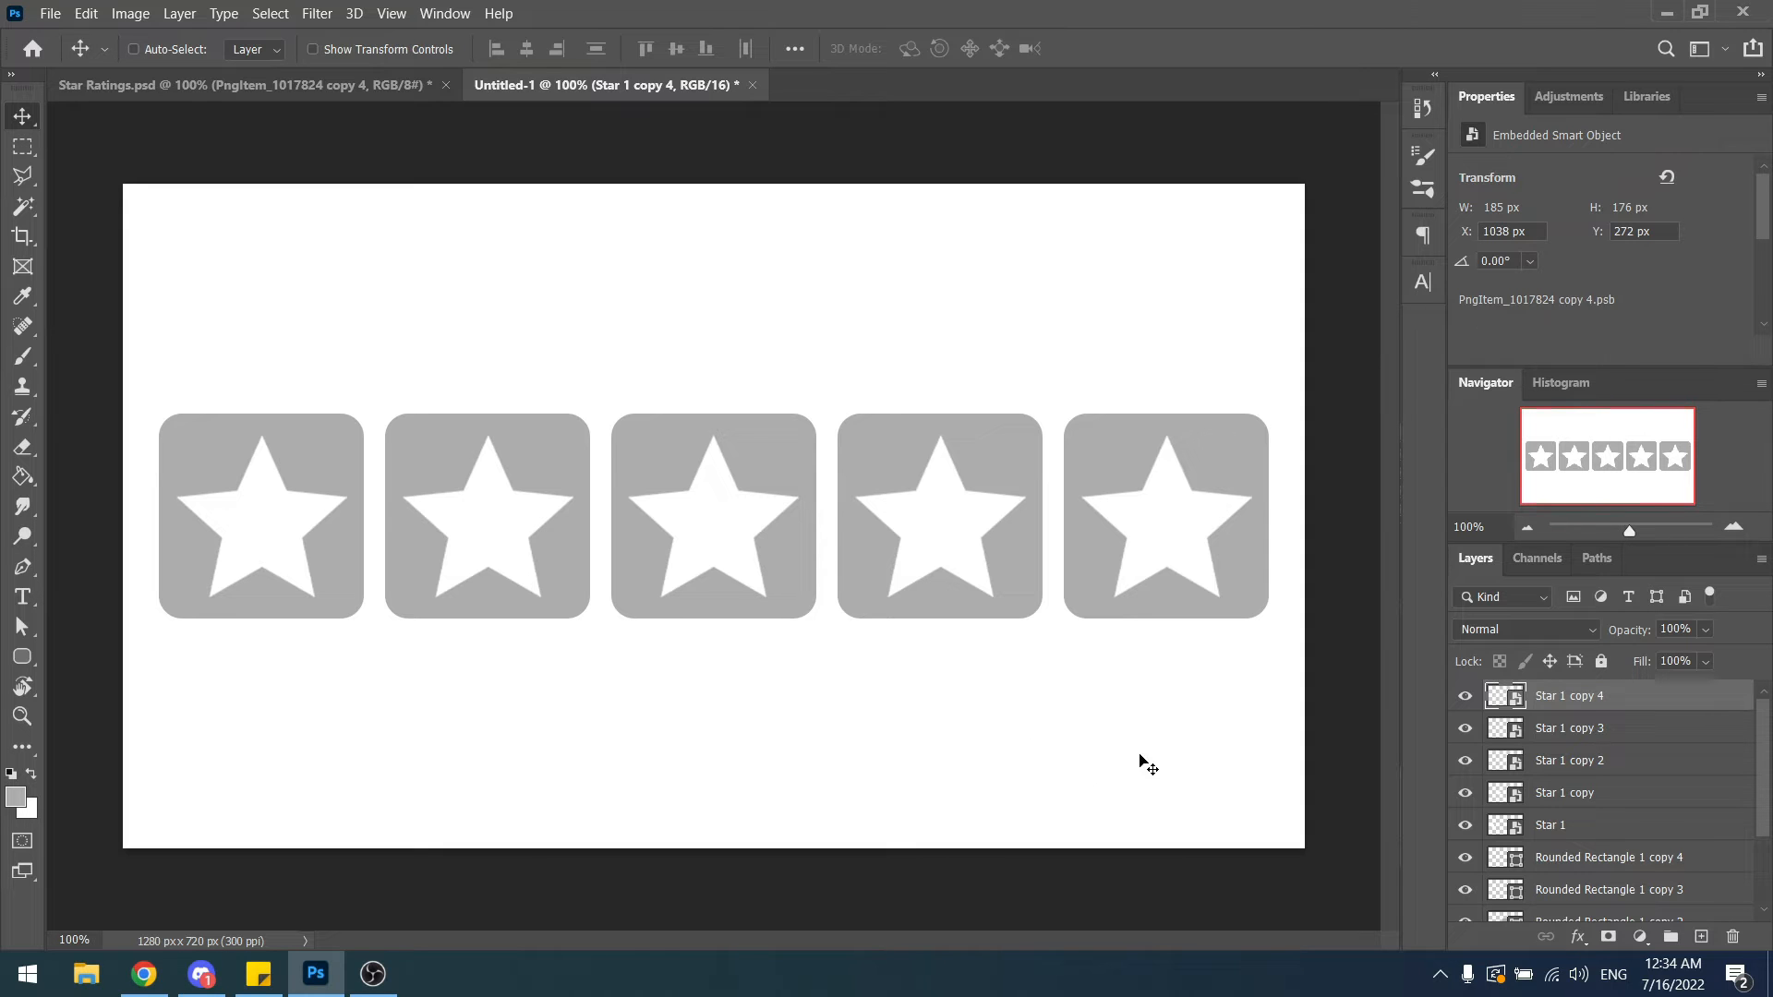
scroll(1511, 814, "down", 3)
left_click(1464, 905)
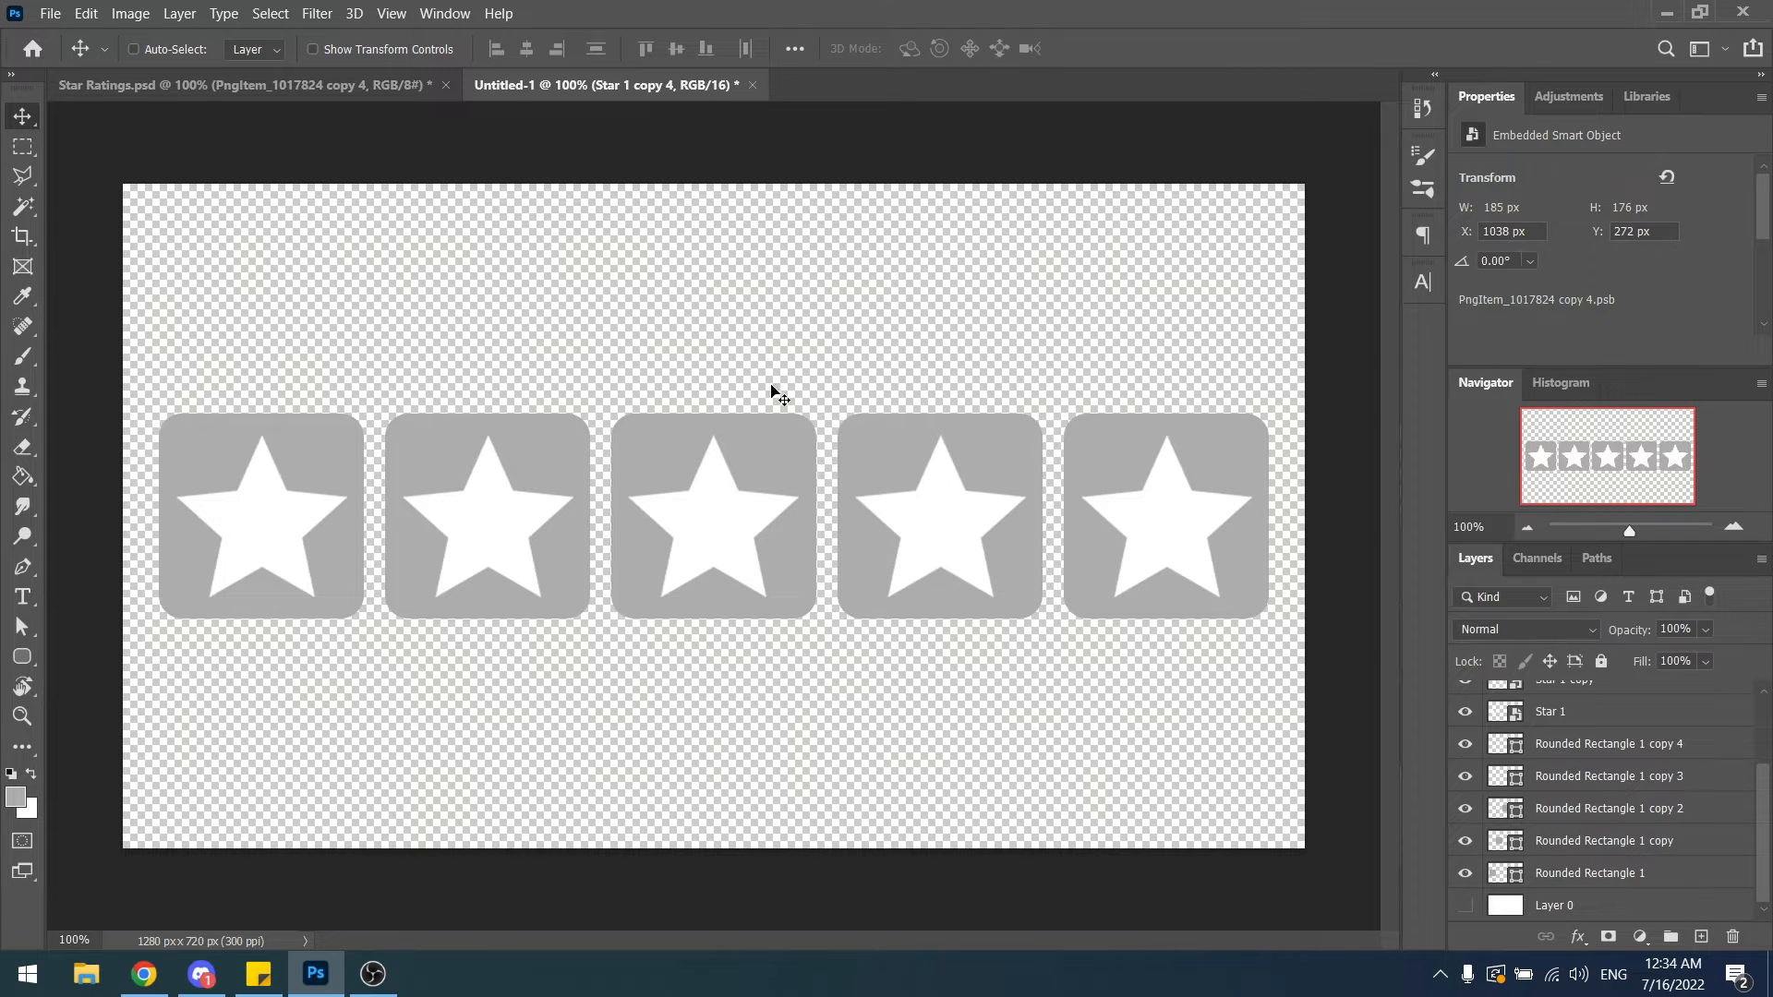
scroll(1581, 818, "up", 3)
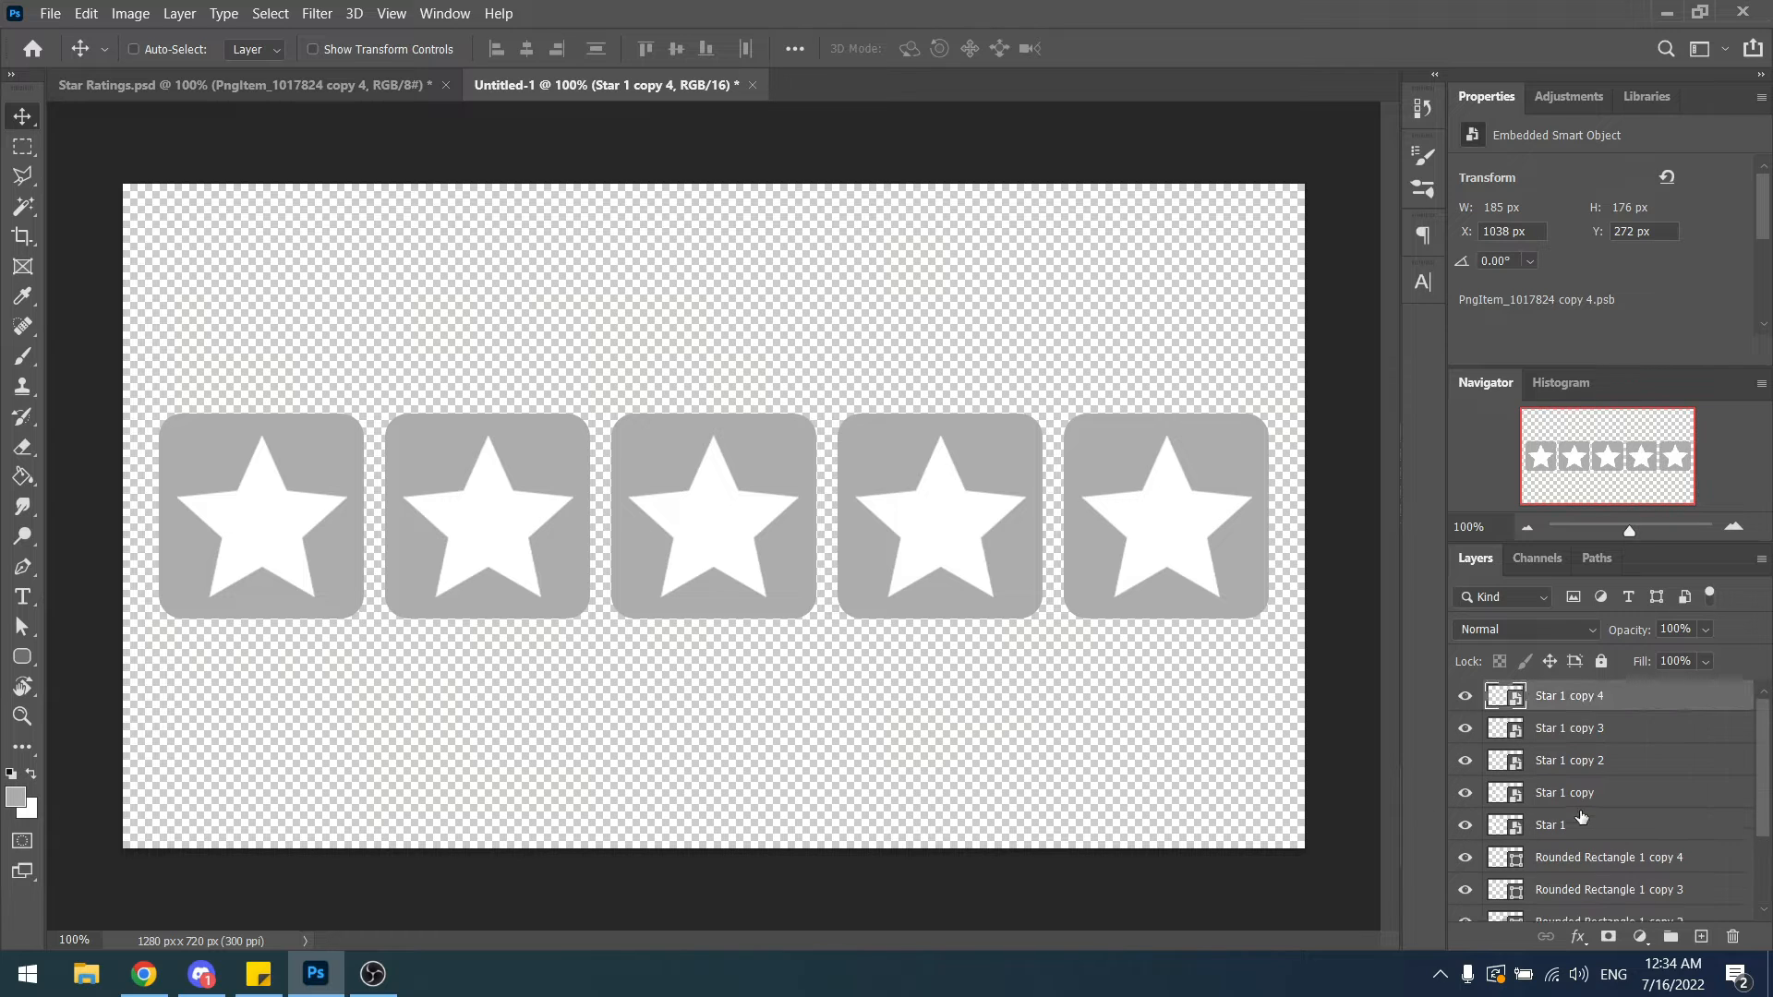
scroll(1581, 816, "down", 3)
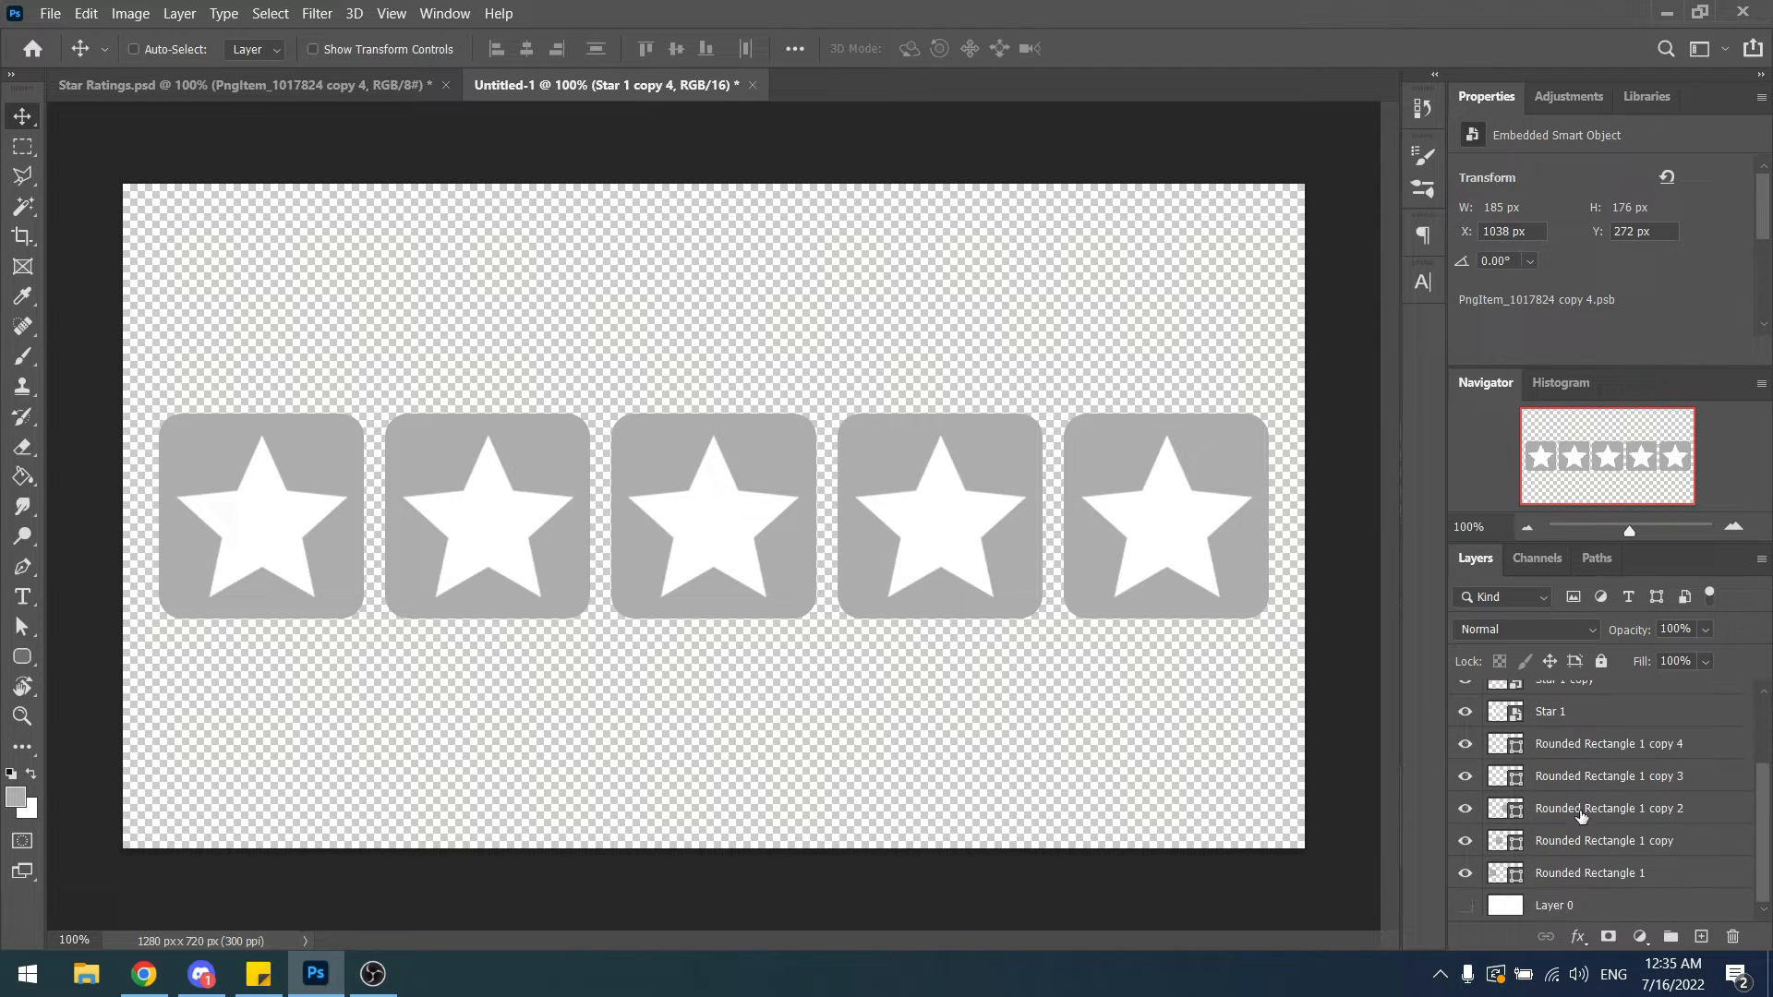
Add a white (ffffff) outside stroke of 9 px to the Rounded Rectangle 1 layer.
right_click(1535, 874)
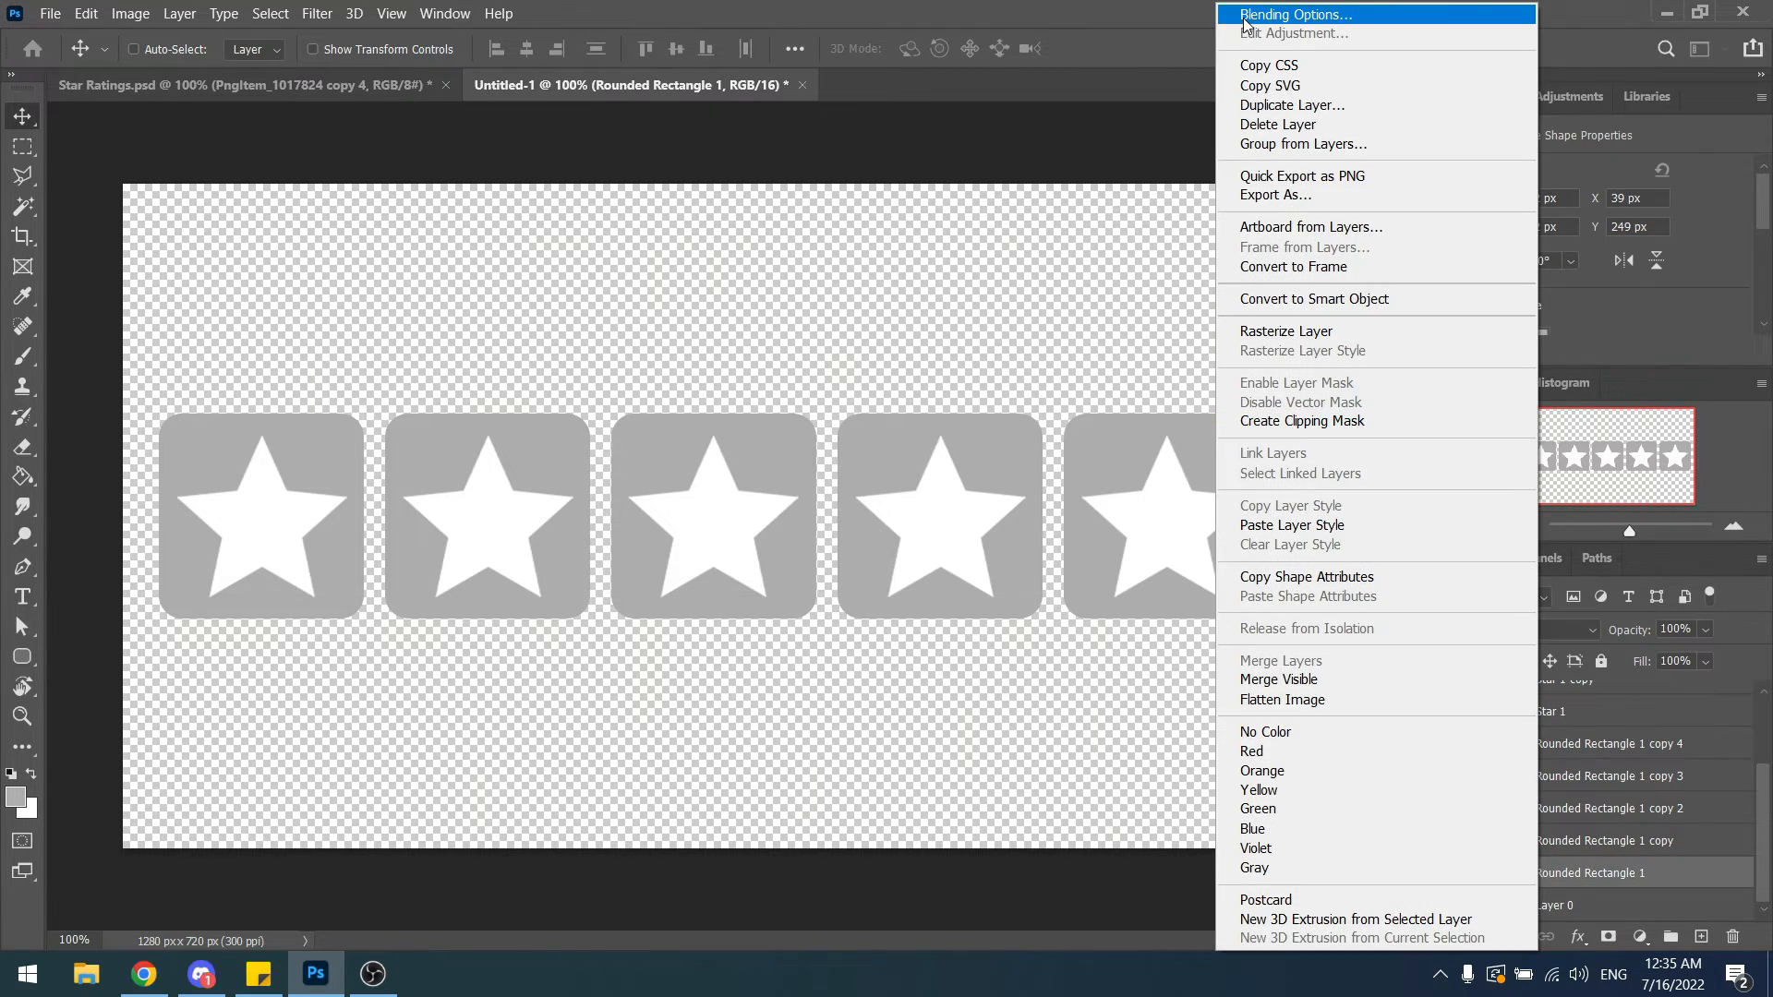
left_click(1244, 13)
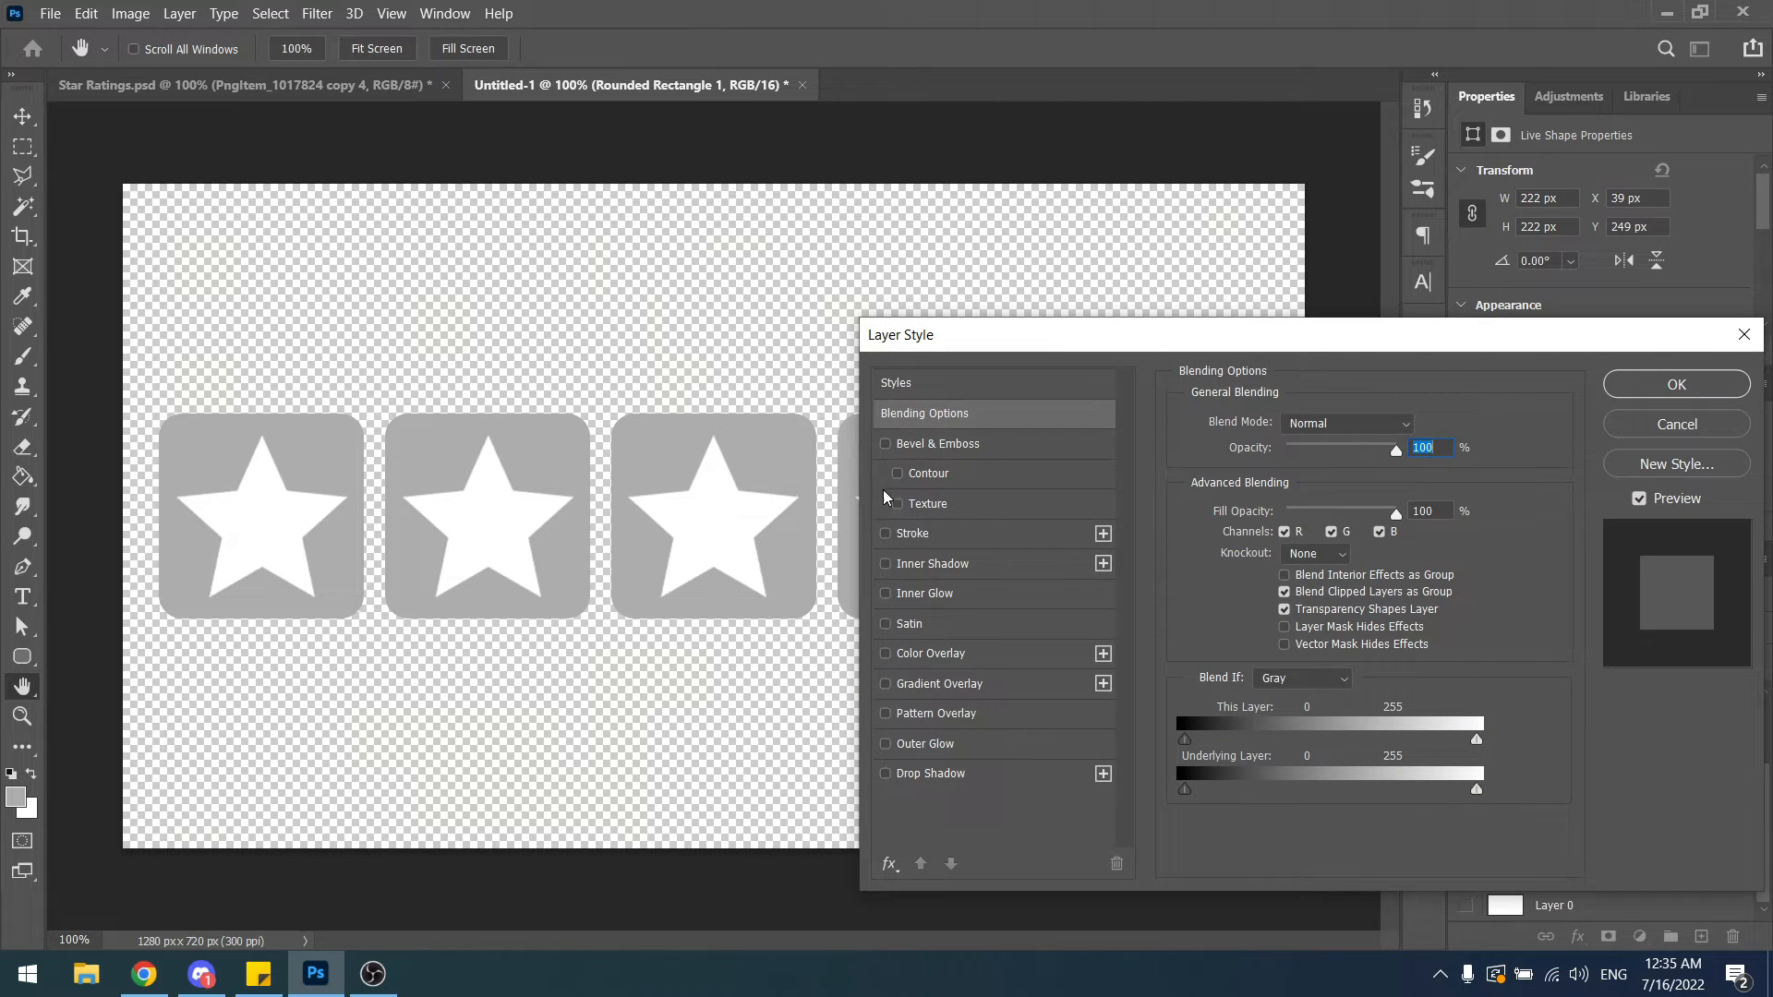
left_click(912, 533)
left_click(1238, 585)
left_click(1149, 610)
type("ffffff")
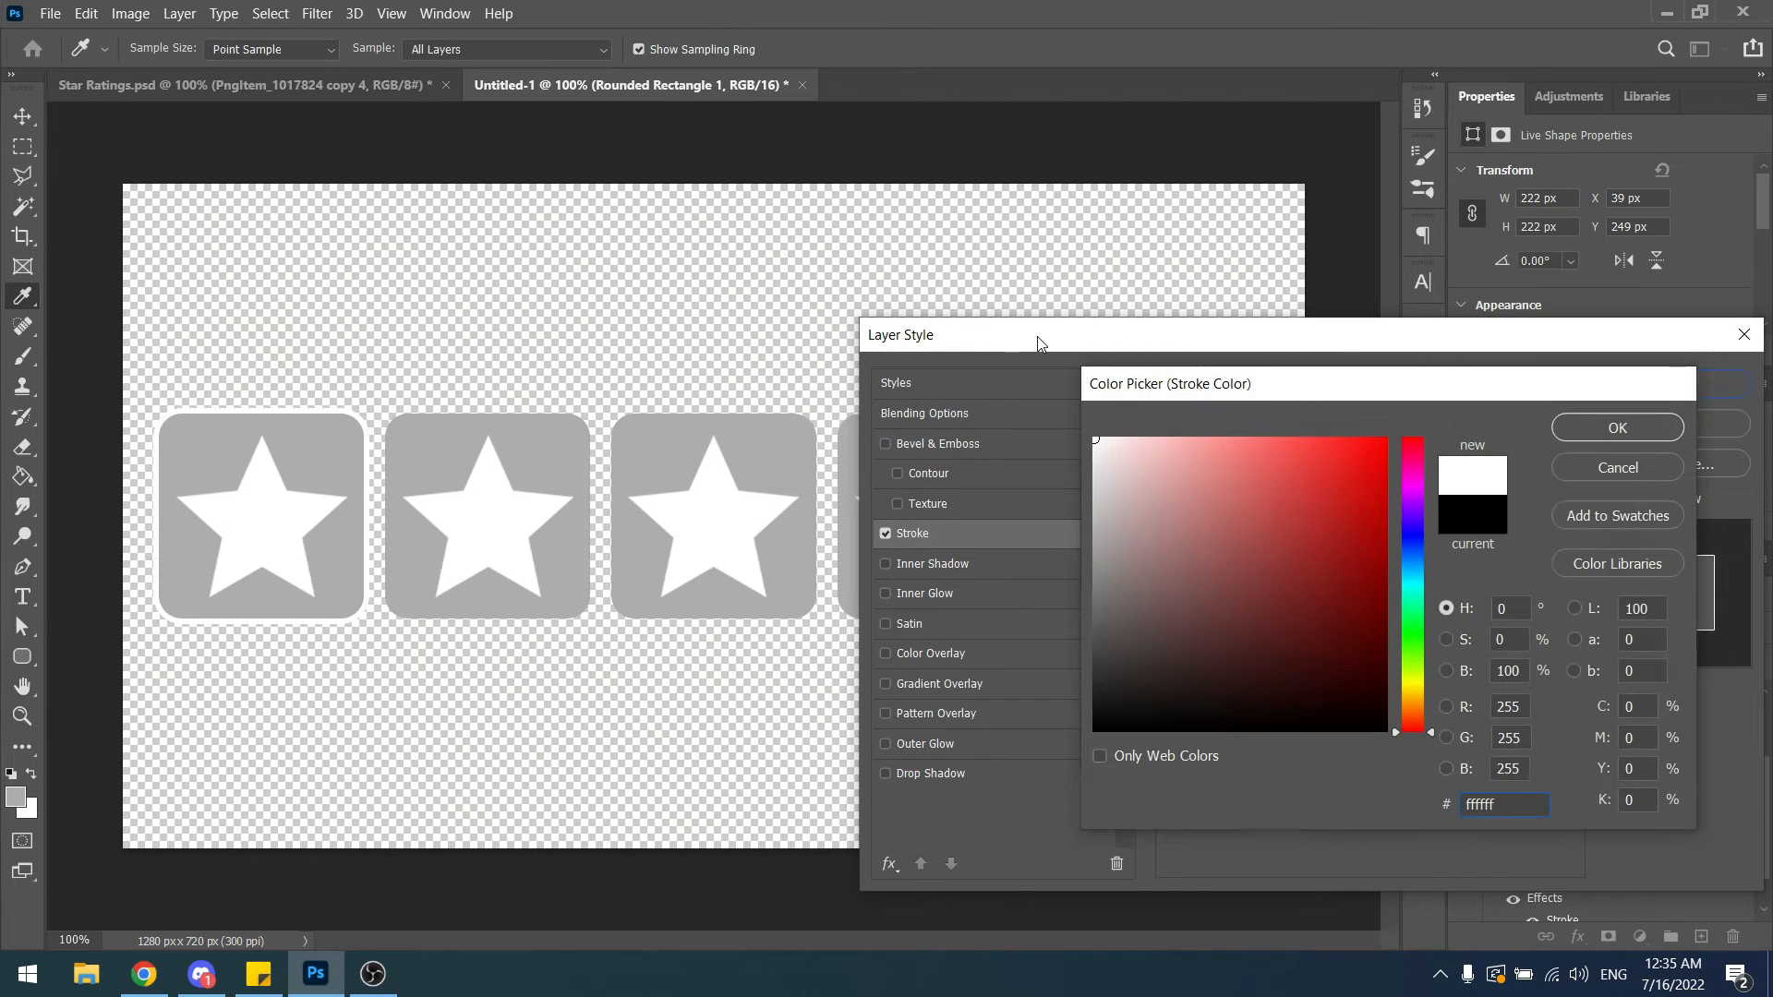
key("Return")
scroll(1408, 423, "up", 1)
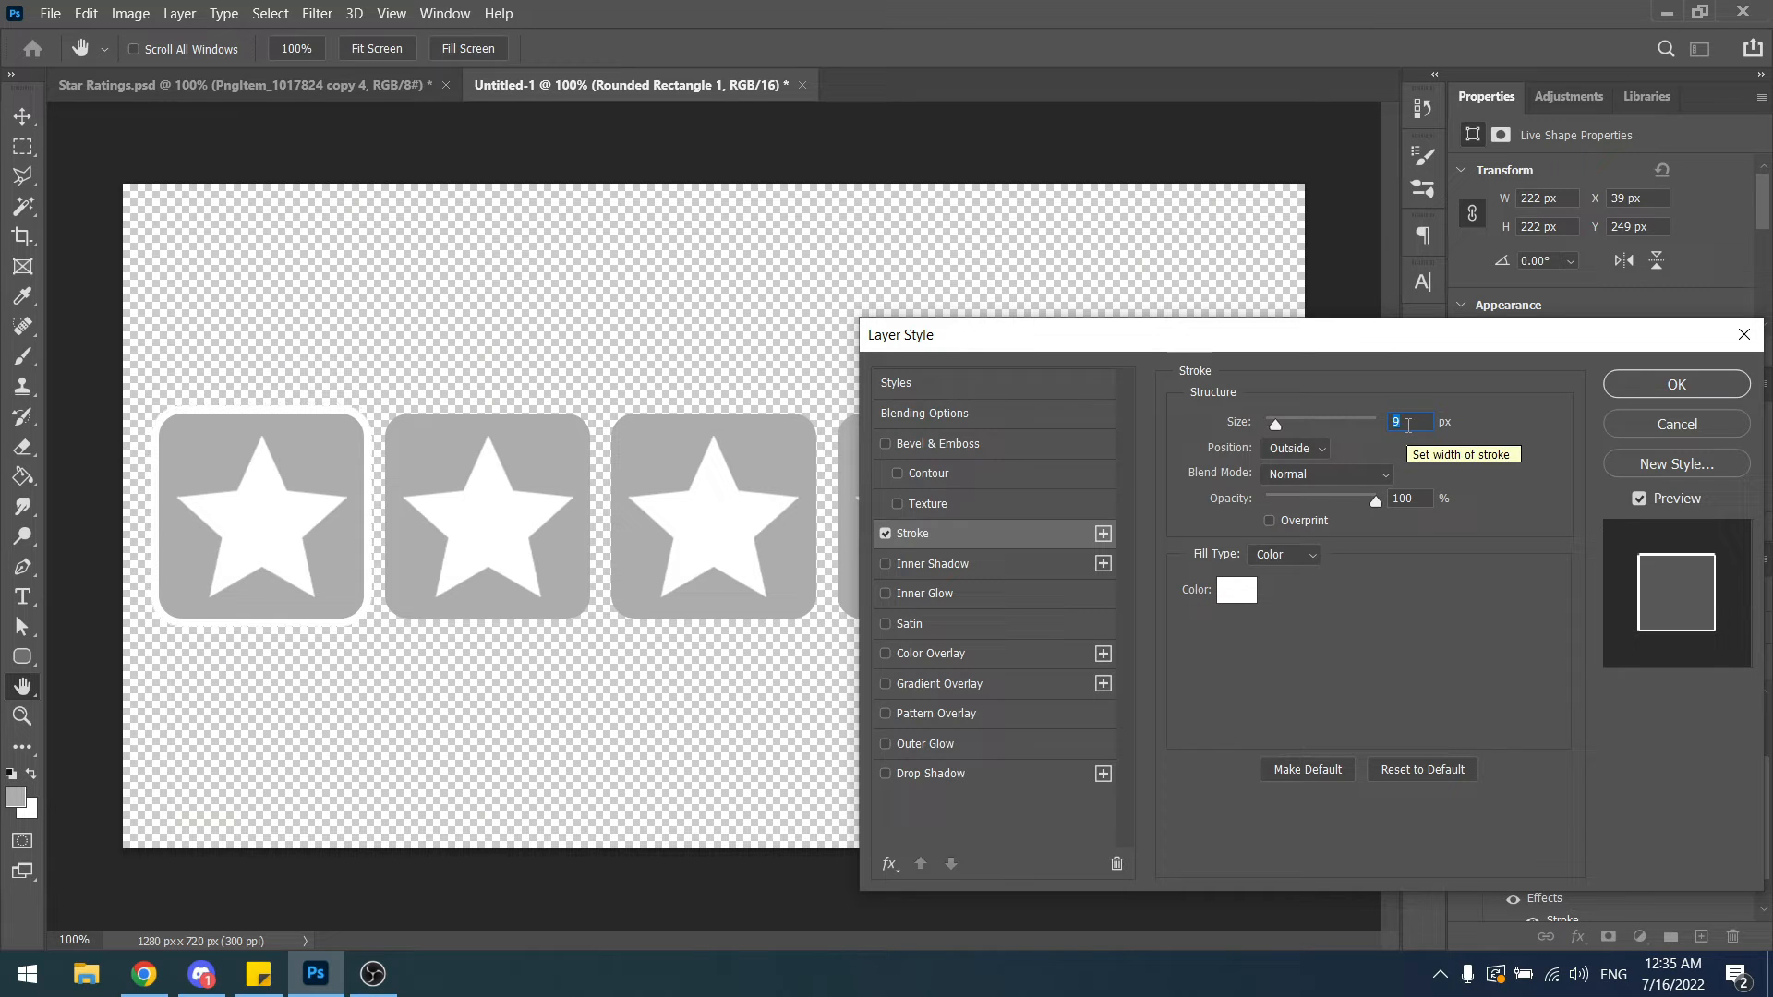
Add a drop shadow to the Rounded Rectangle 1 layer with 52% opacity and a size of 16 px.
left_click(968, 776)
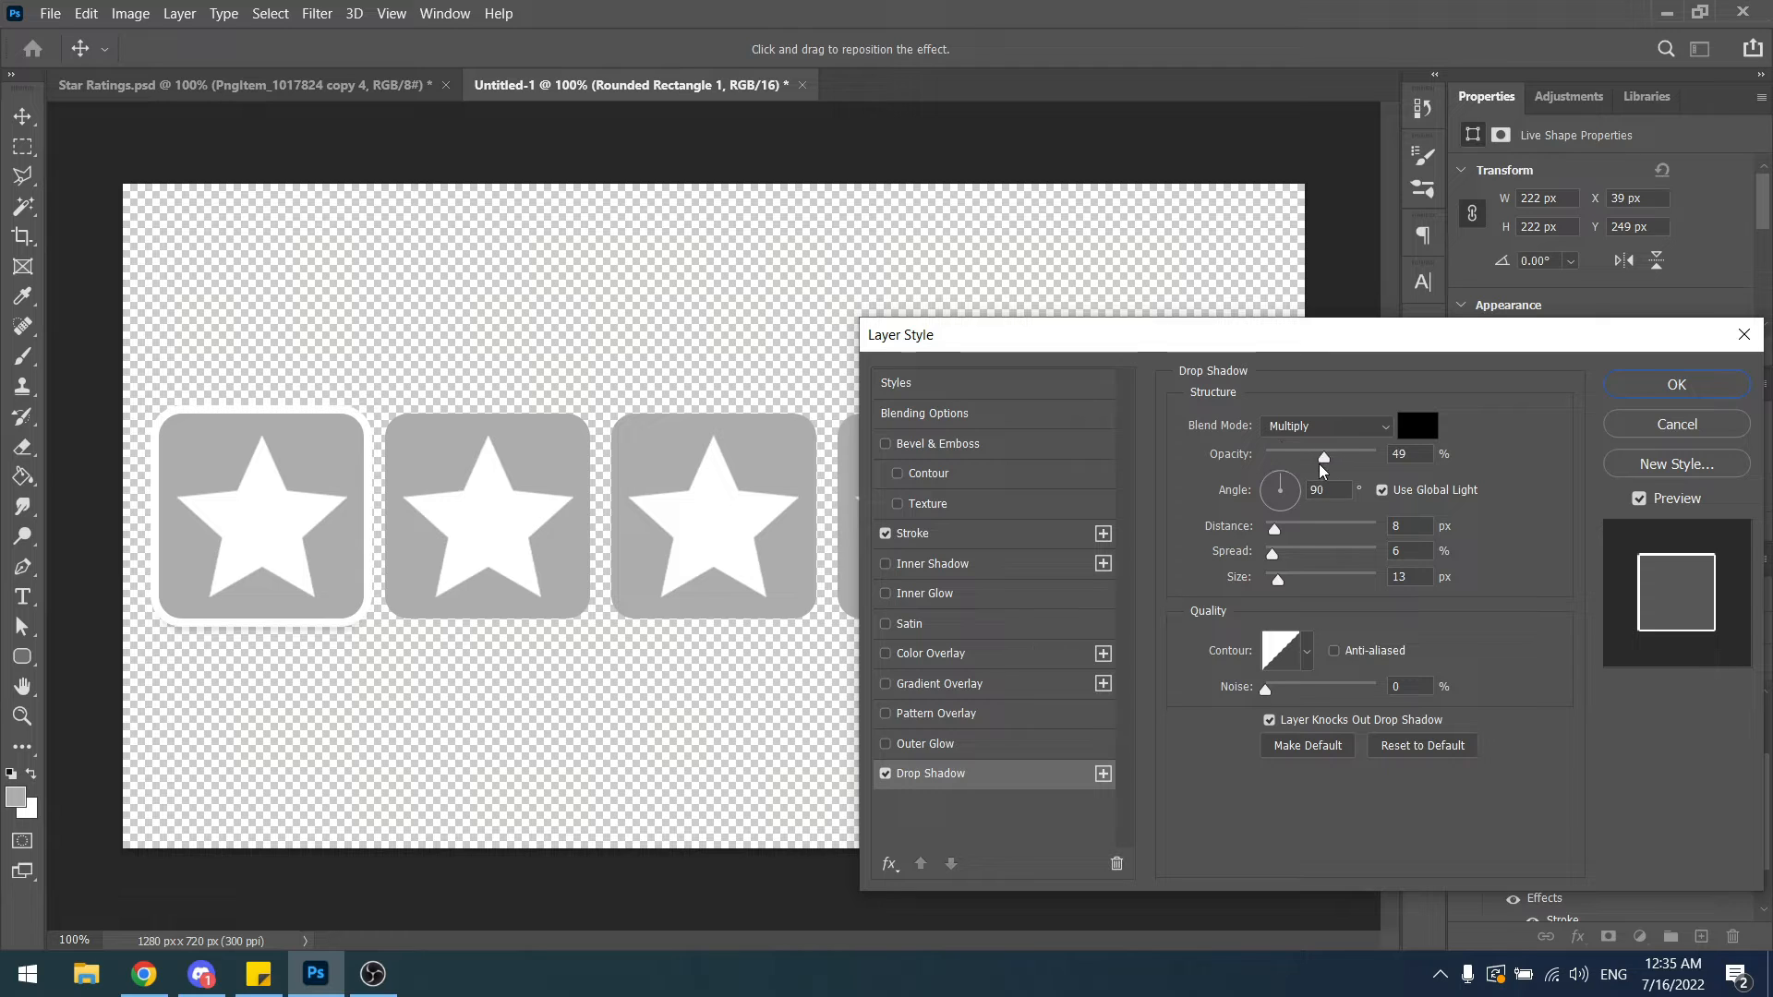
left_click(1322, 464)
left_click_drag(1278, 578, 1279, 579)
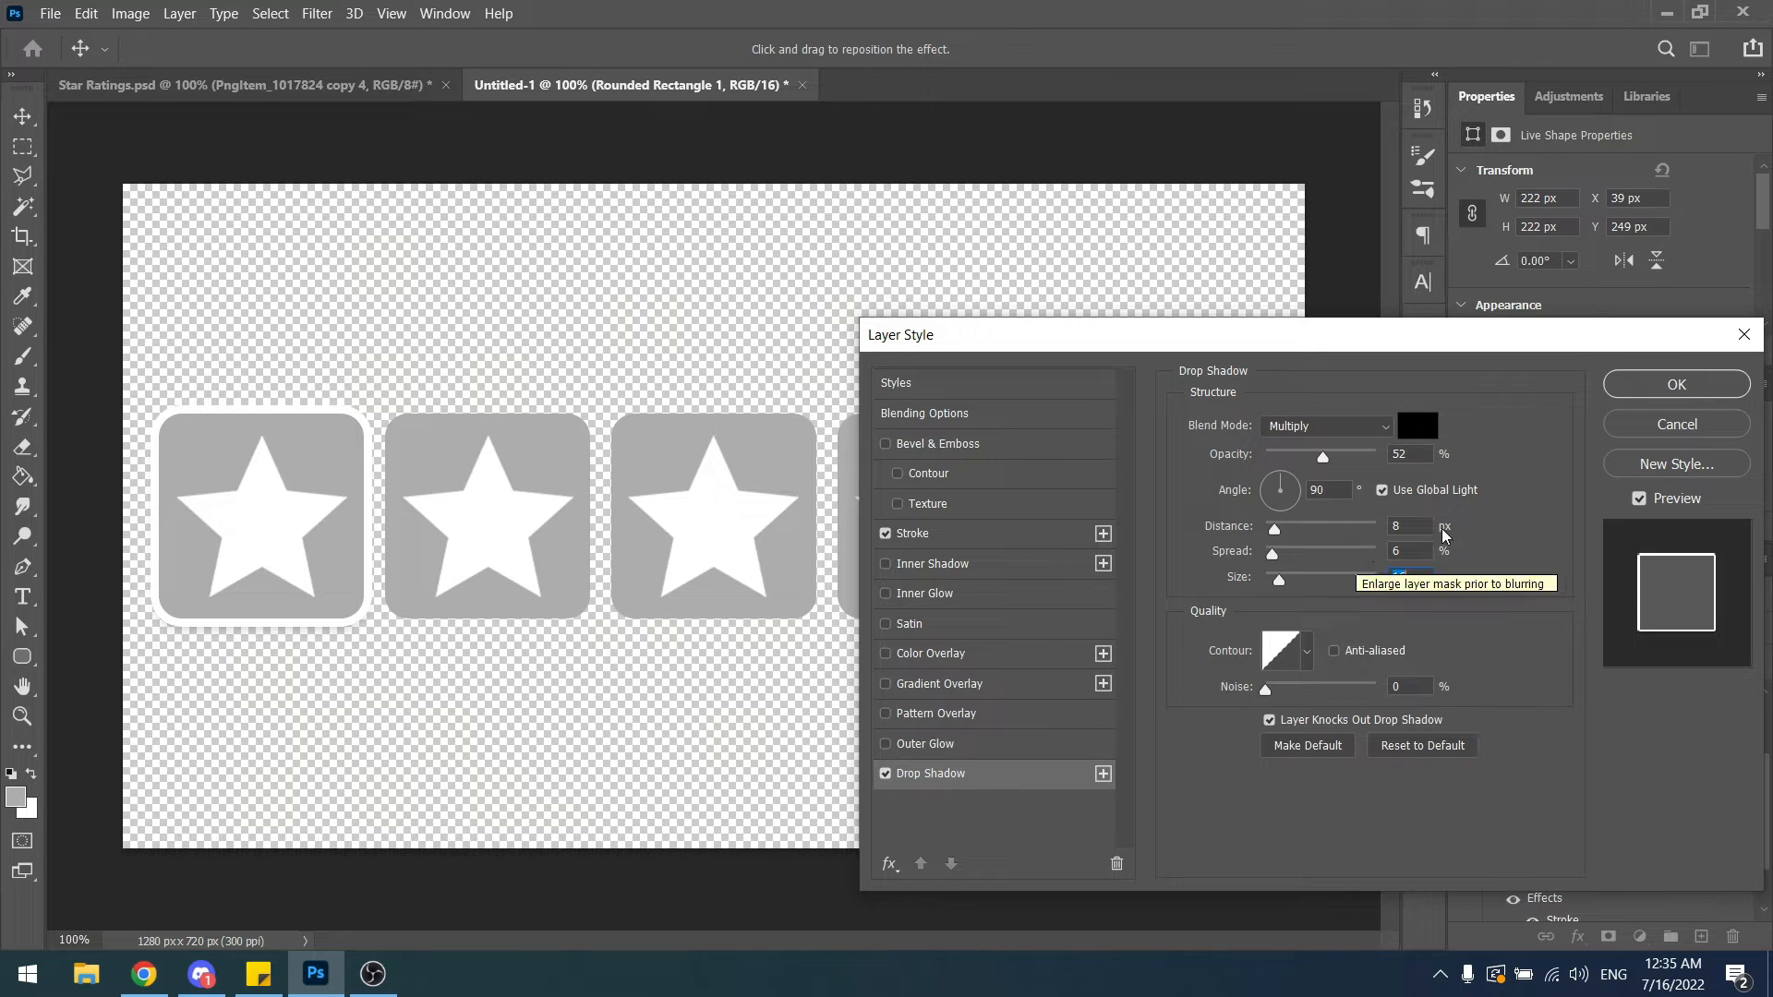
left_click(1685, 383)
Copy the layer style of Rounded Rectangle 1 onto its four copies.
right_click(1533, 873)
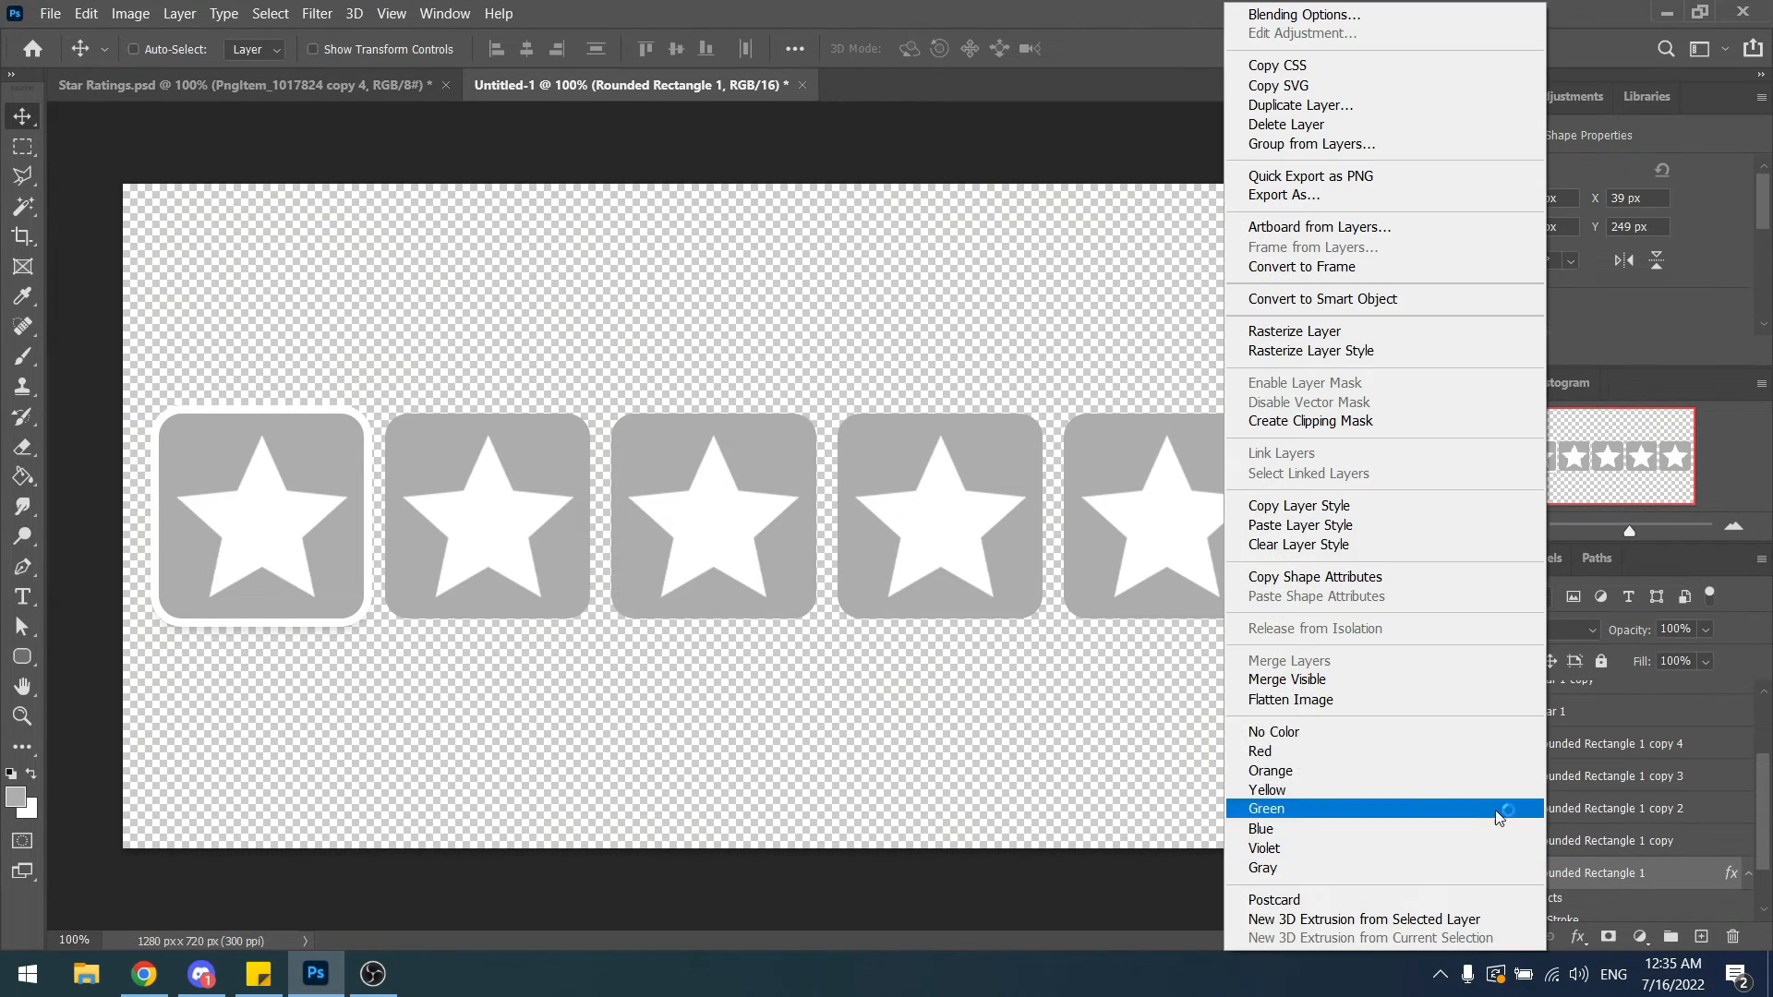
left_click(1496, 504)
right_click(1602, 836)
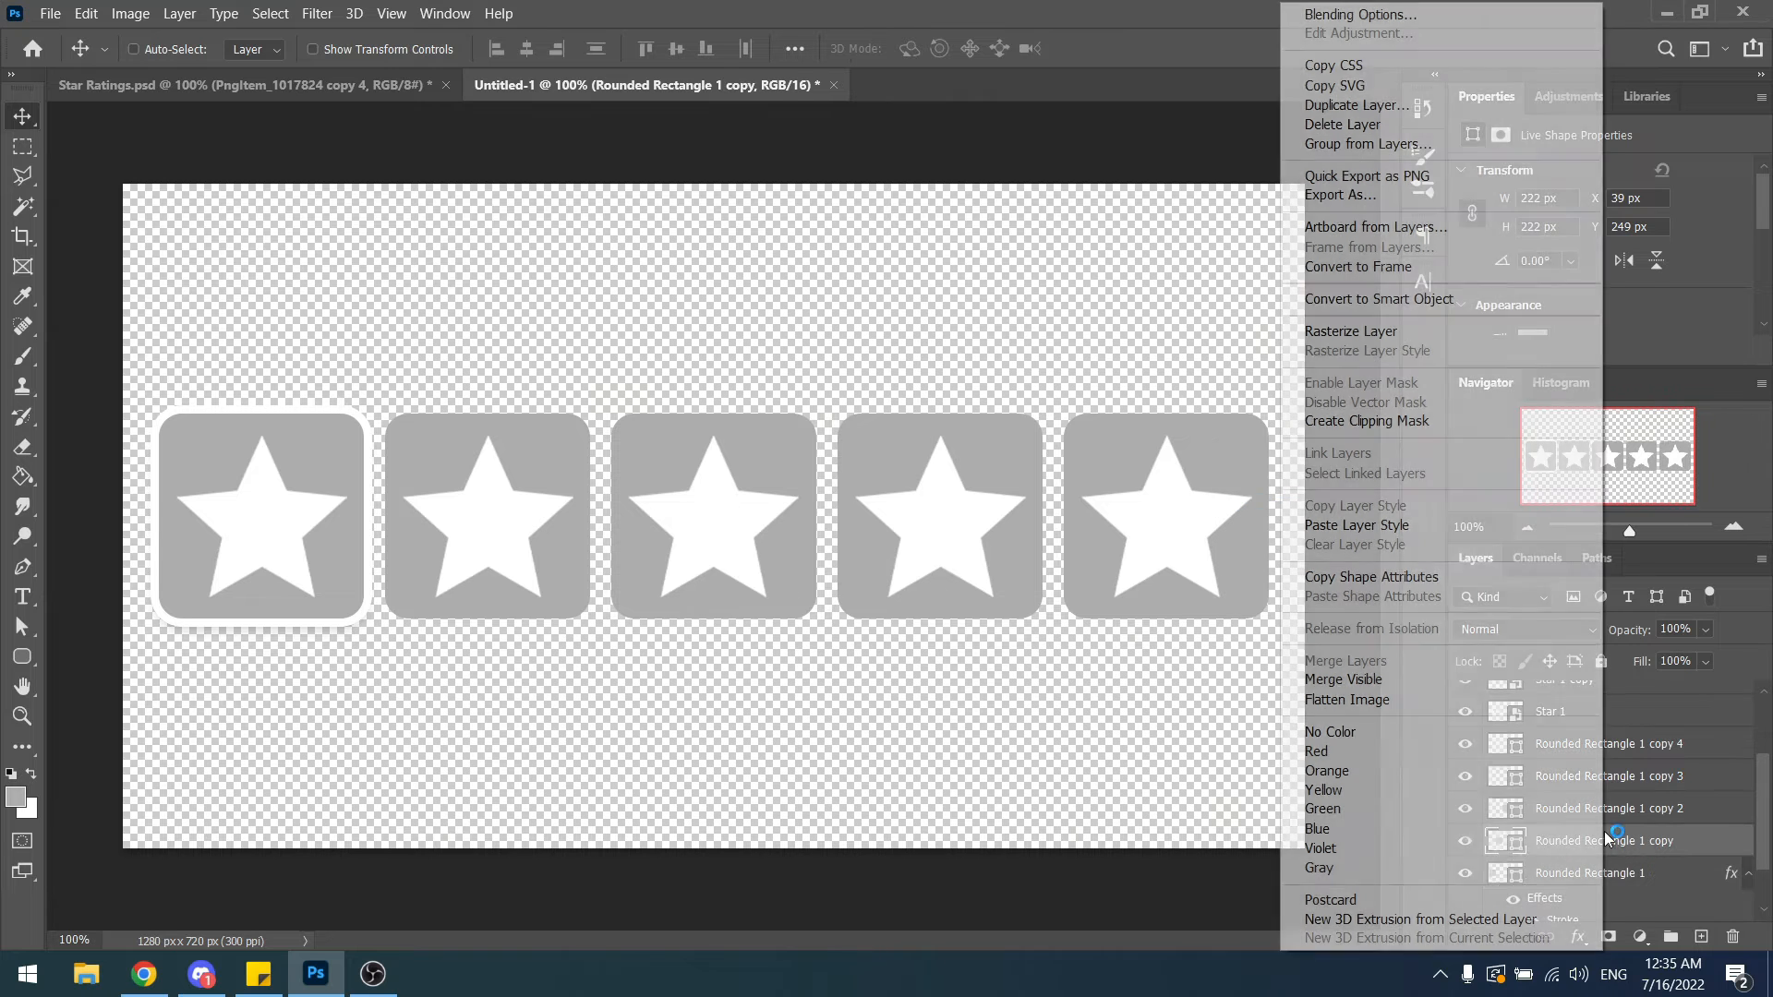
left_click(1362, 525)
right_click(1601, 812)
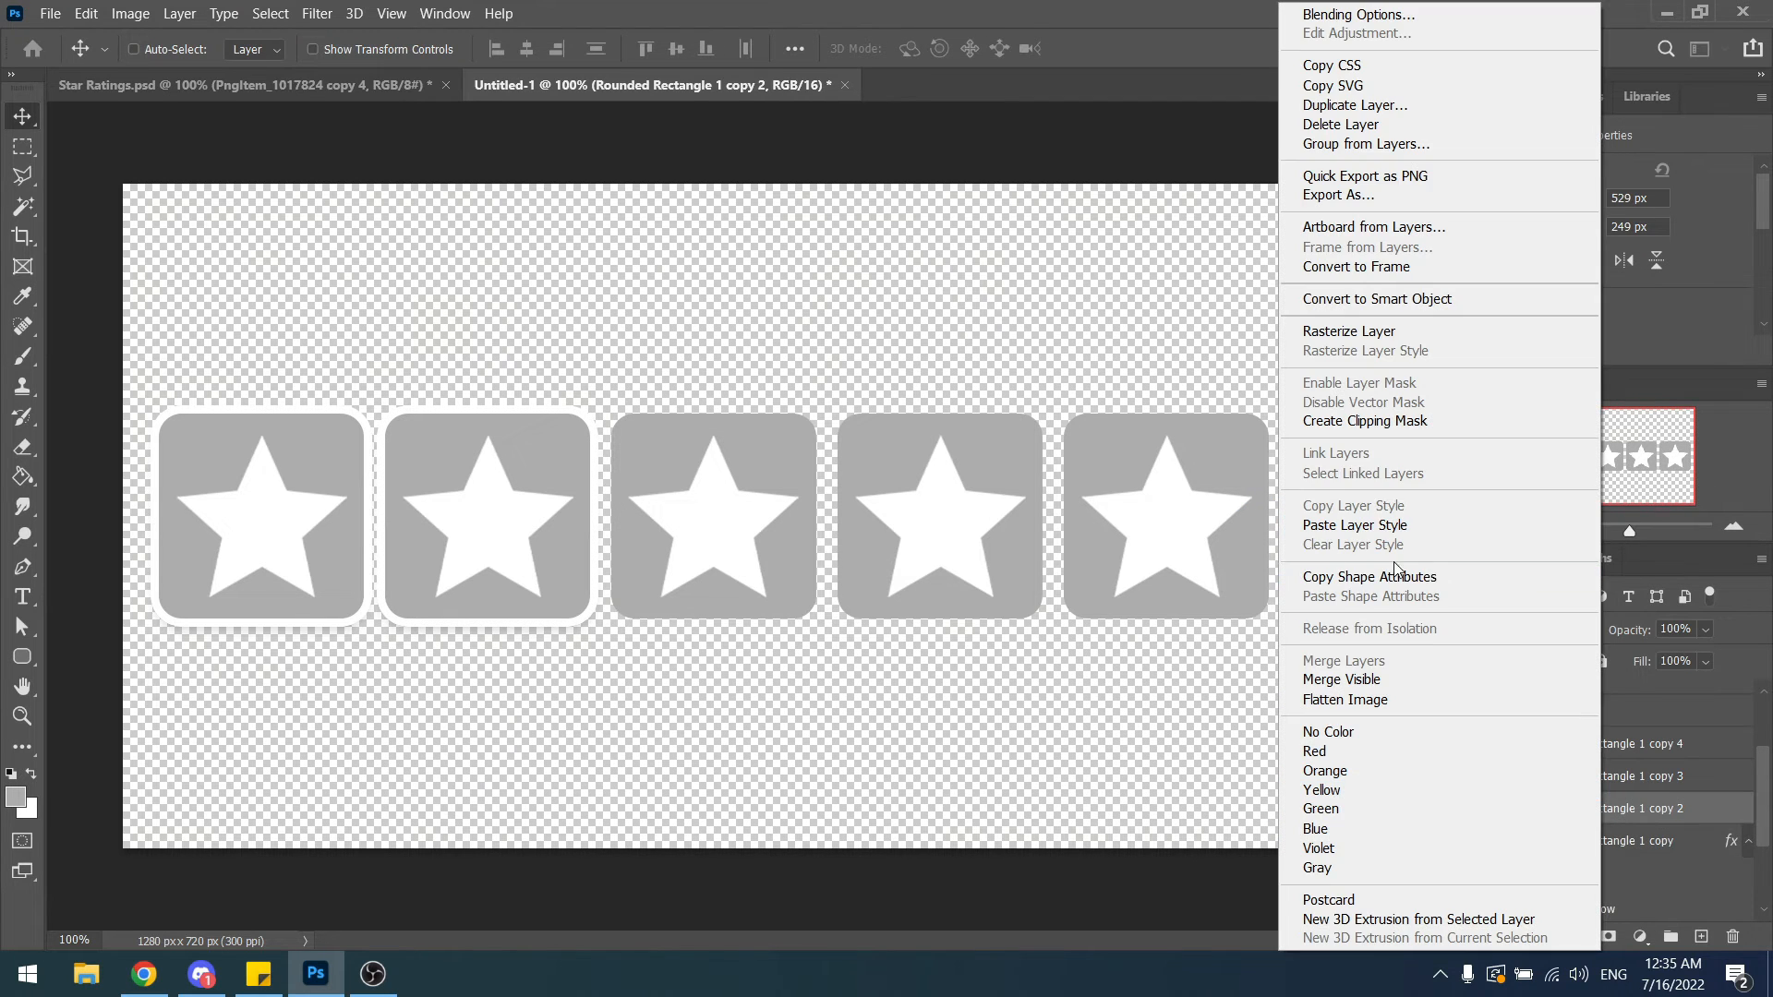
left_click(1326, 525)
right_click(1574, 770)
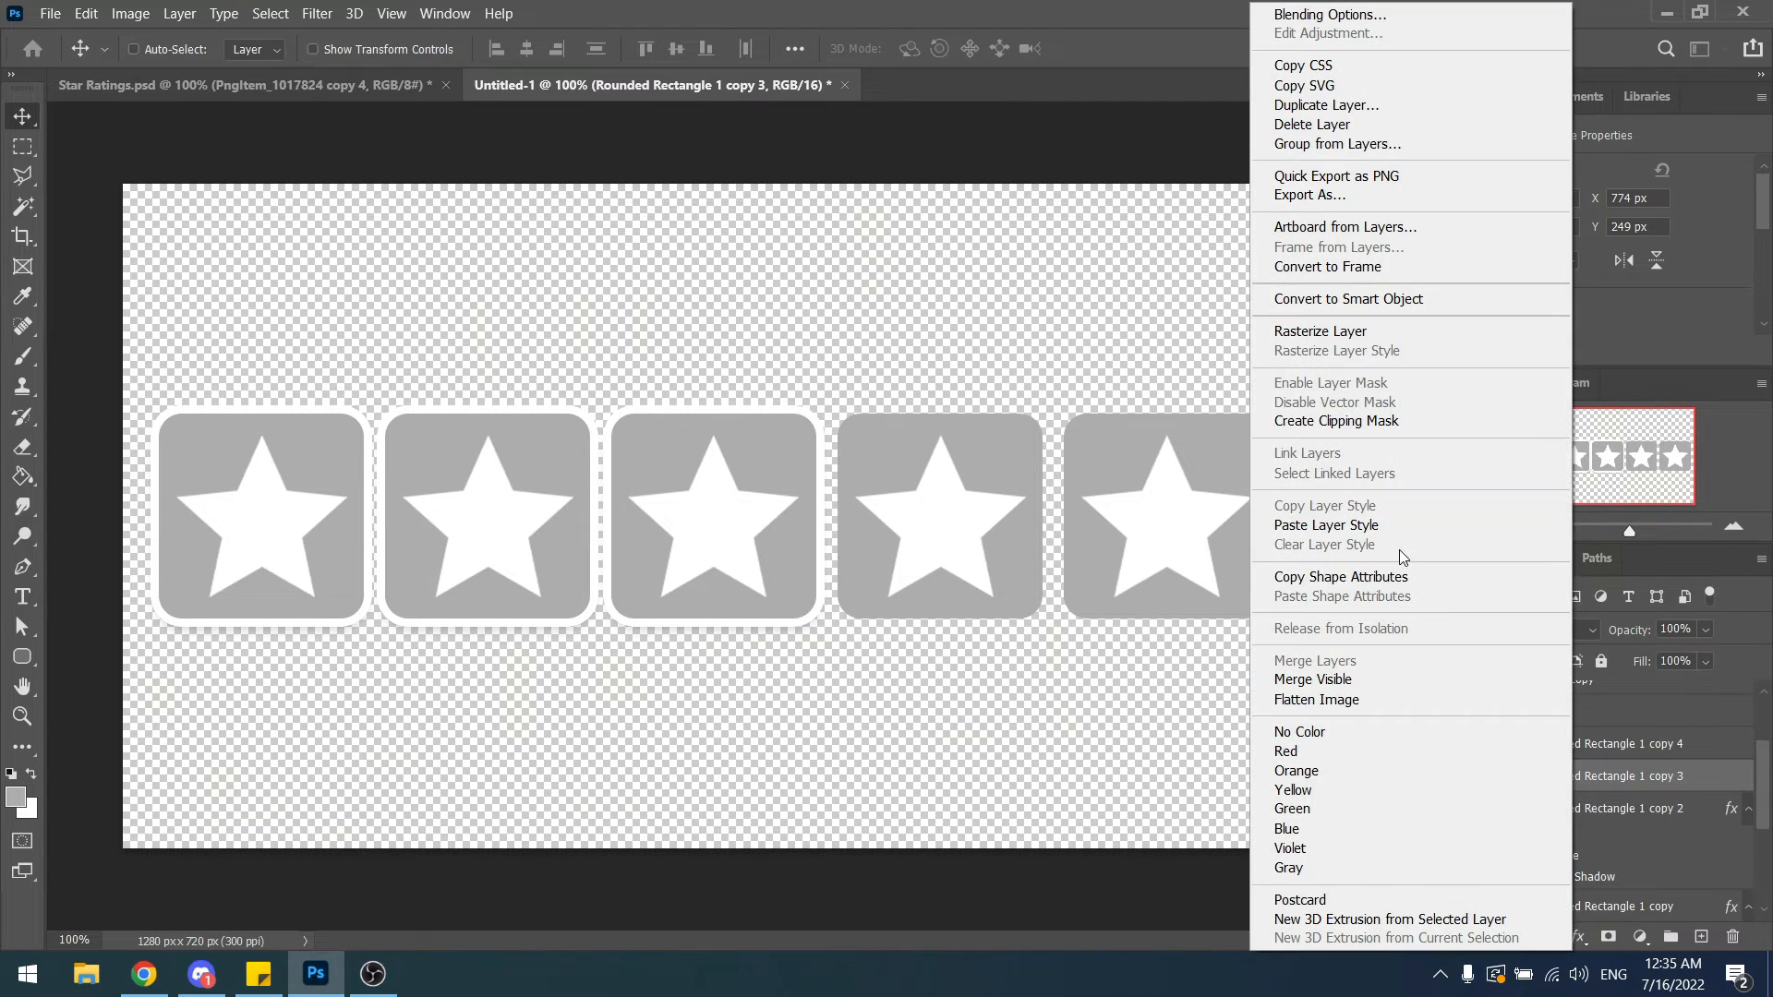
left_click(1357, 524)
right_click(1576, 745)
left_click(1346, 524)
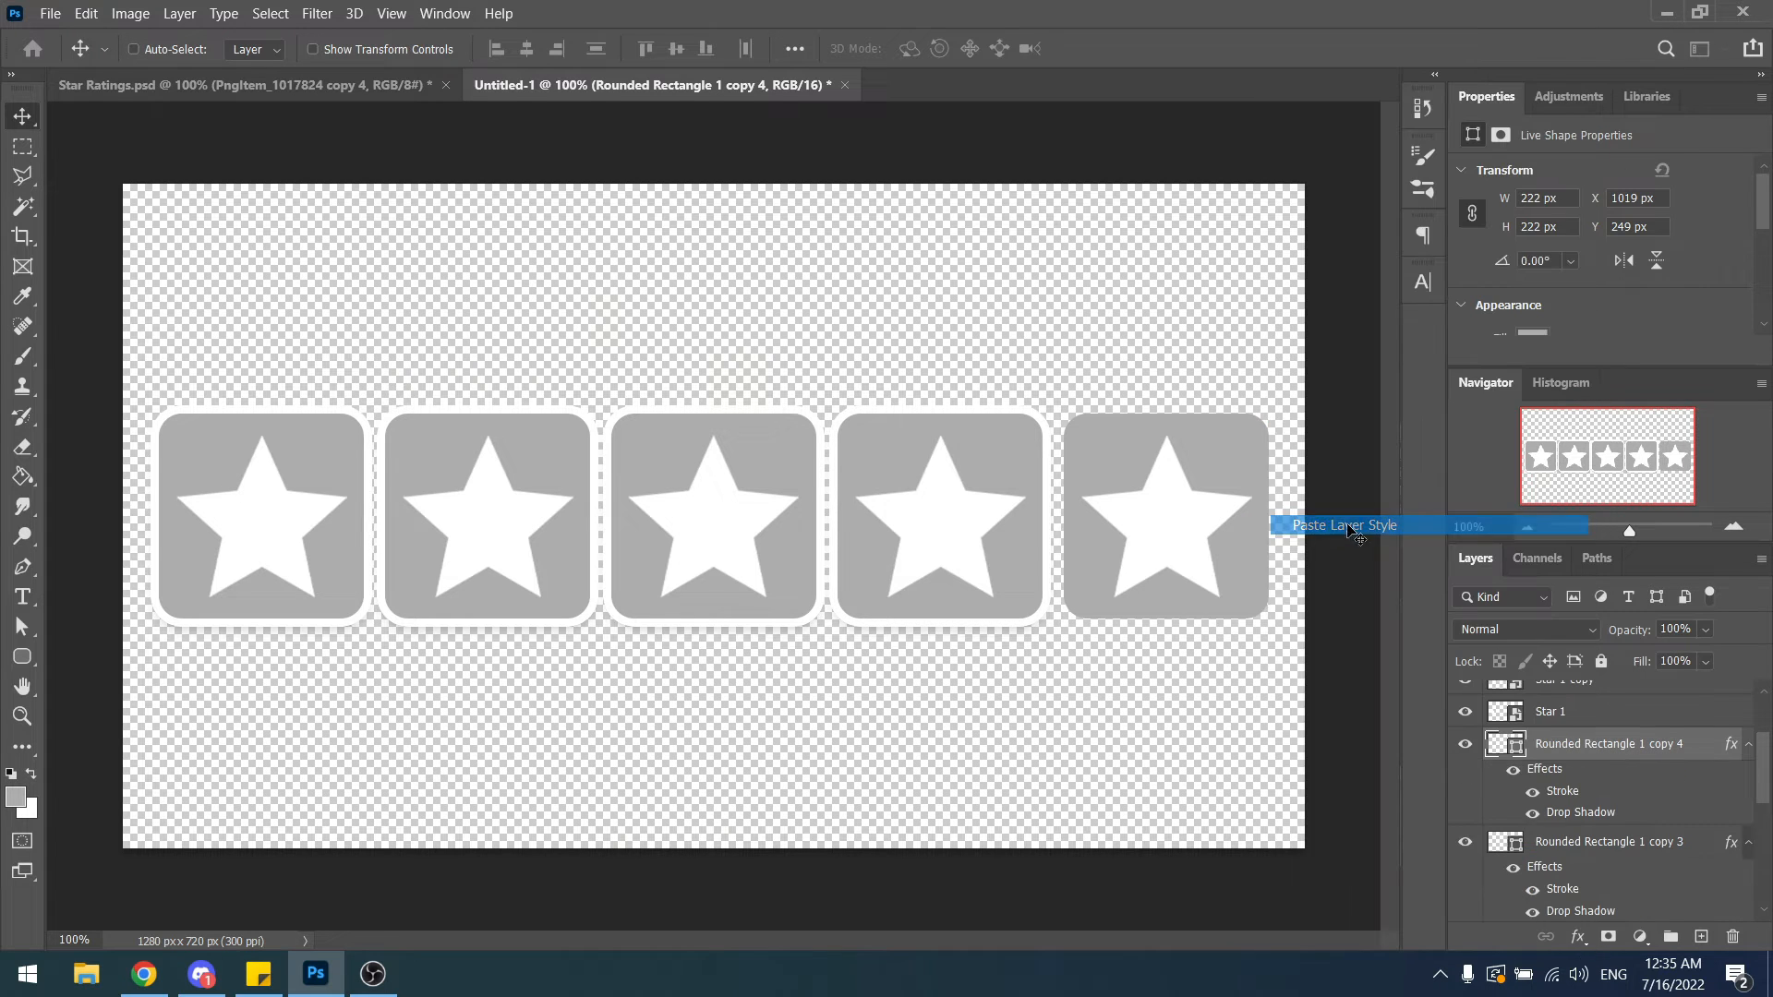
Add a drop shadow with 18% opacity to the Star 1 layer.
scroll(1562, 769, "up", 1)
right_click(1562, 743)
left_click(1387, 22)
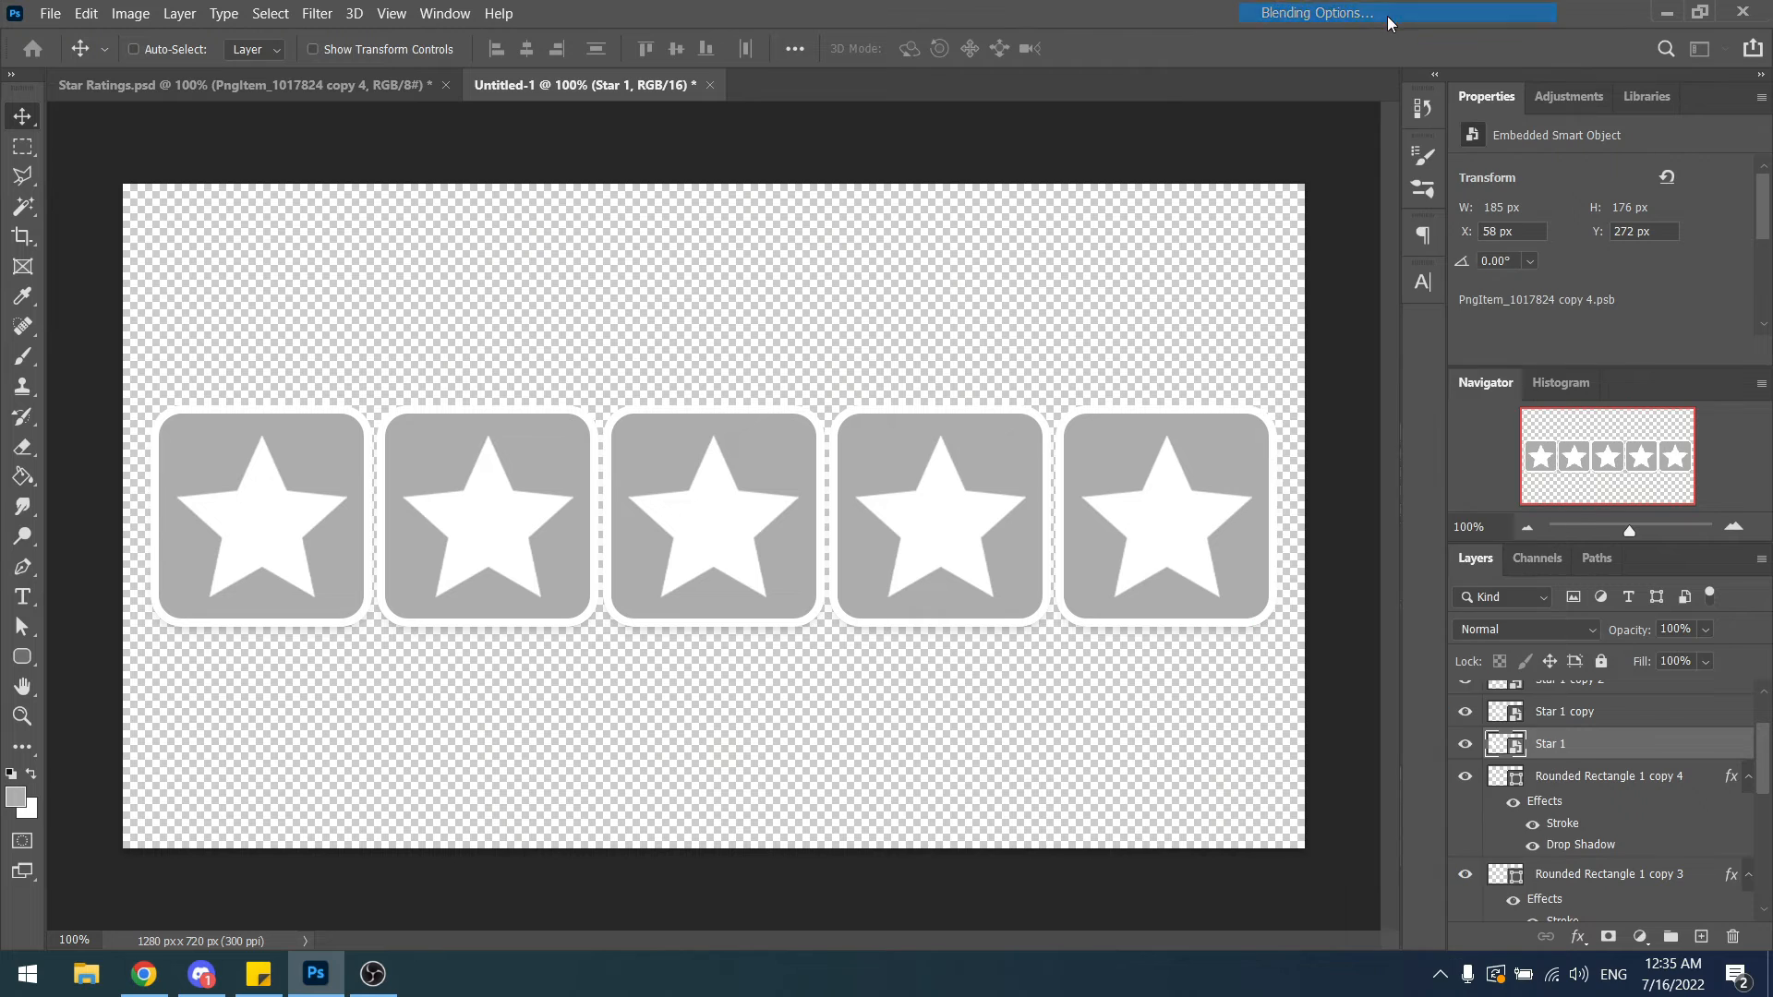
left_click(916, 774)
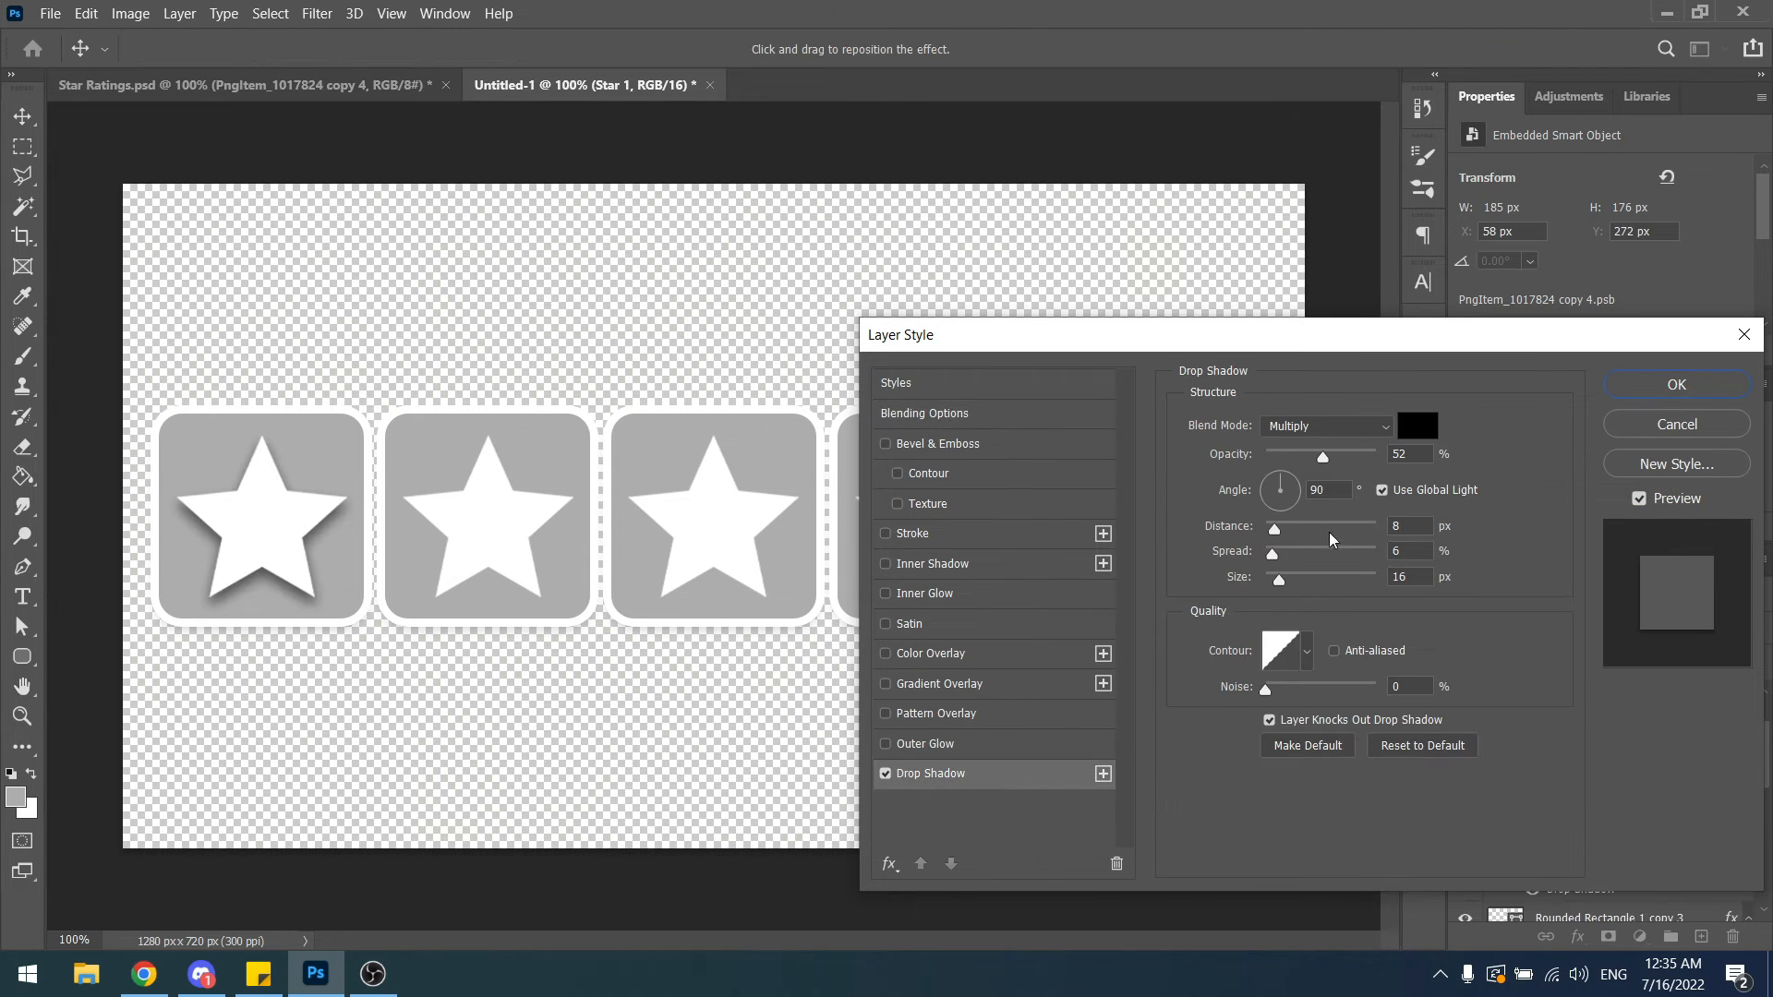
left_click_drag(1317, 457, 1286, 460)
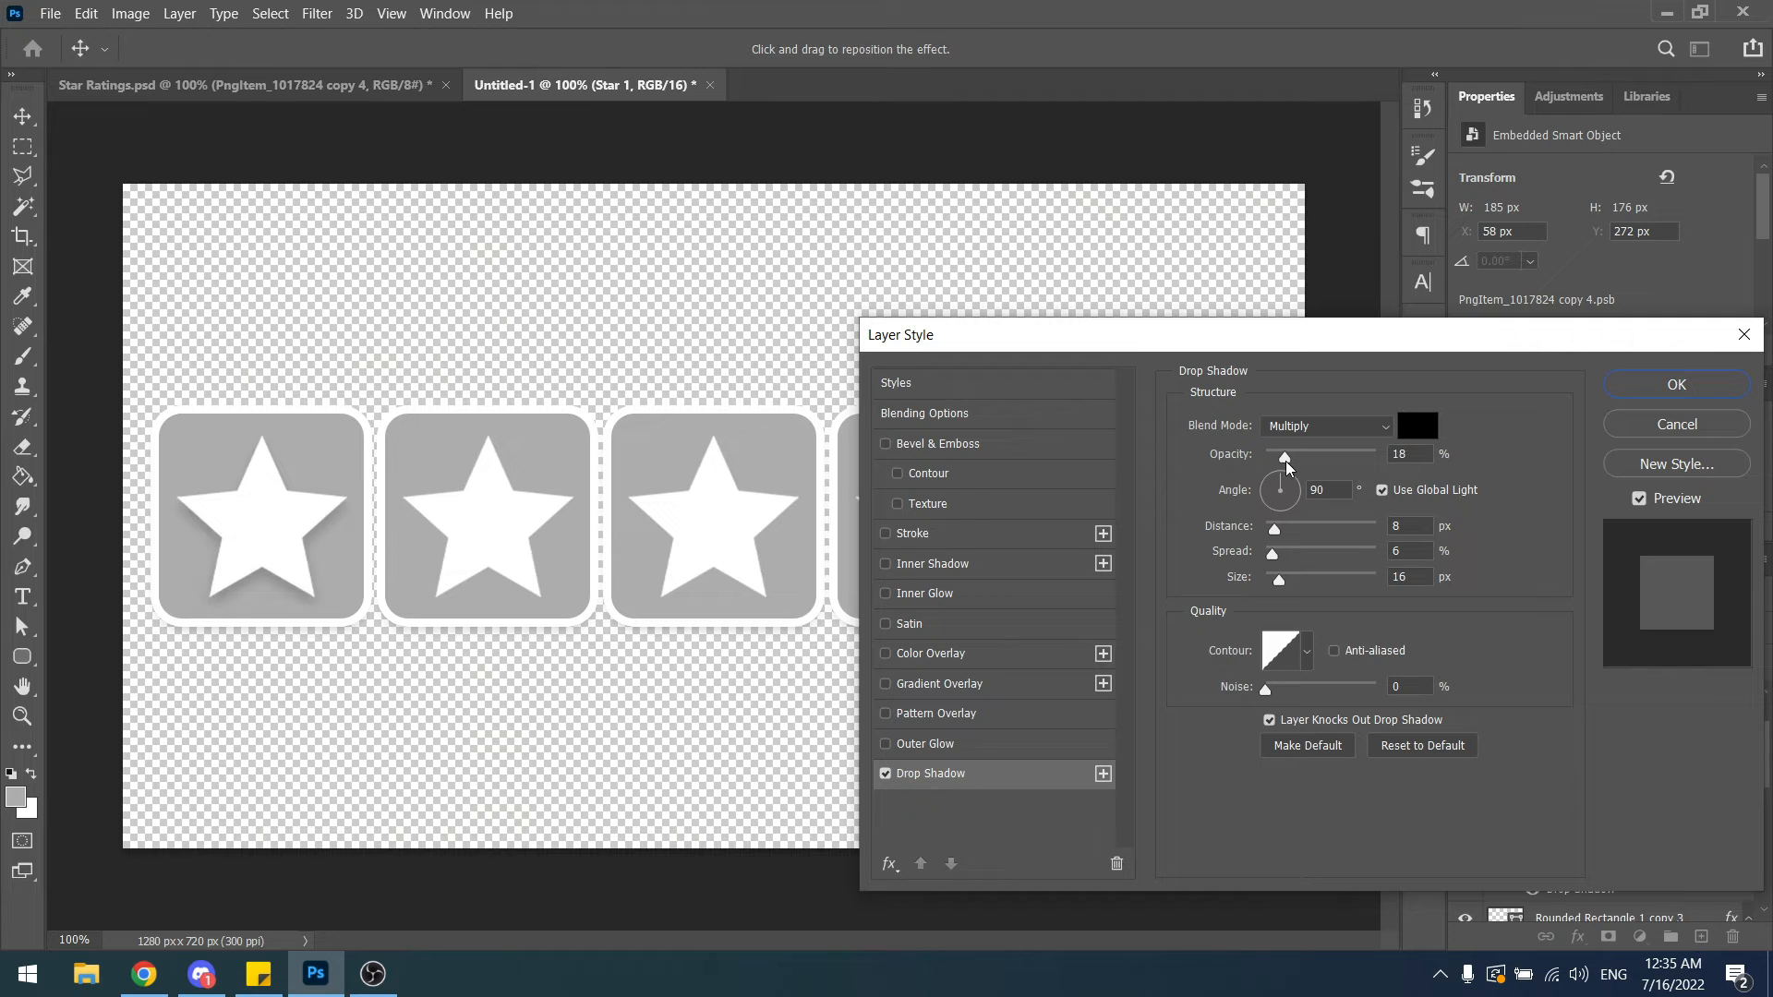
left_click(1677, 383)
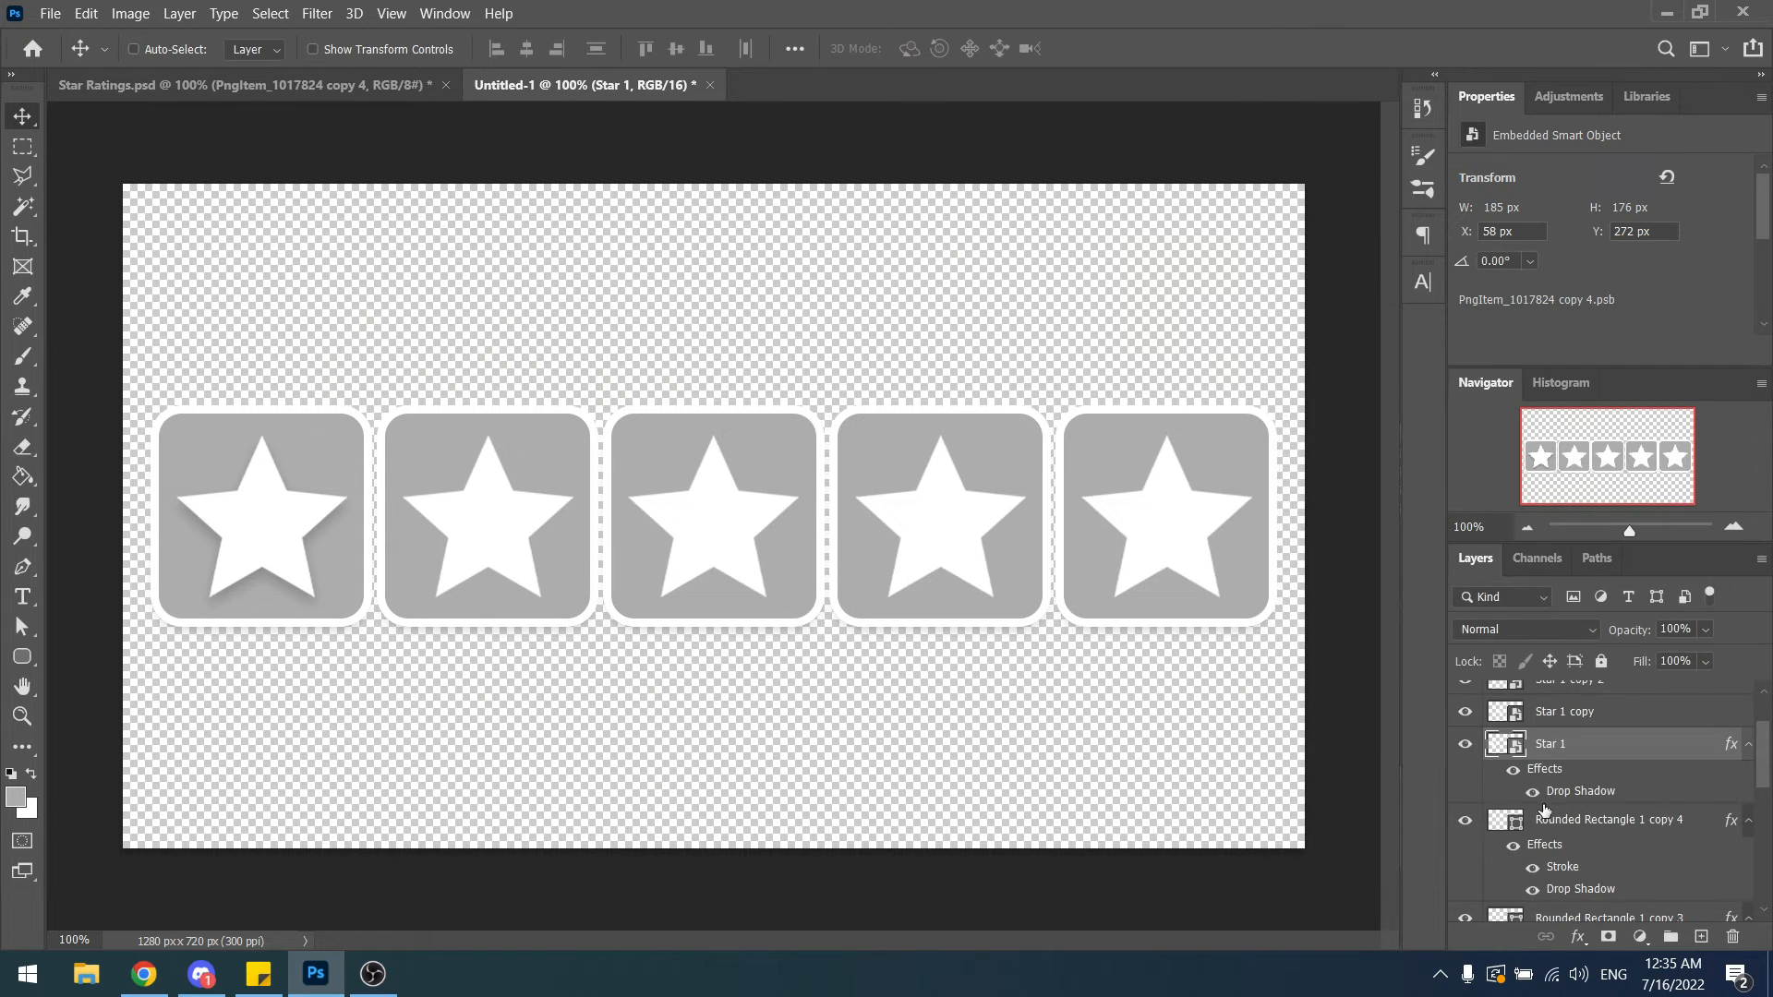
Copy the layer style of Star 1 onto the four star copies.
right_click(1570, 743)
left_click(1383, 598)
right_click(1550, 708)
left_click(1383, 620)
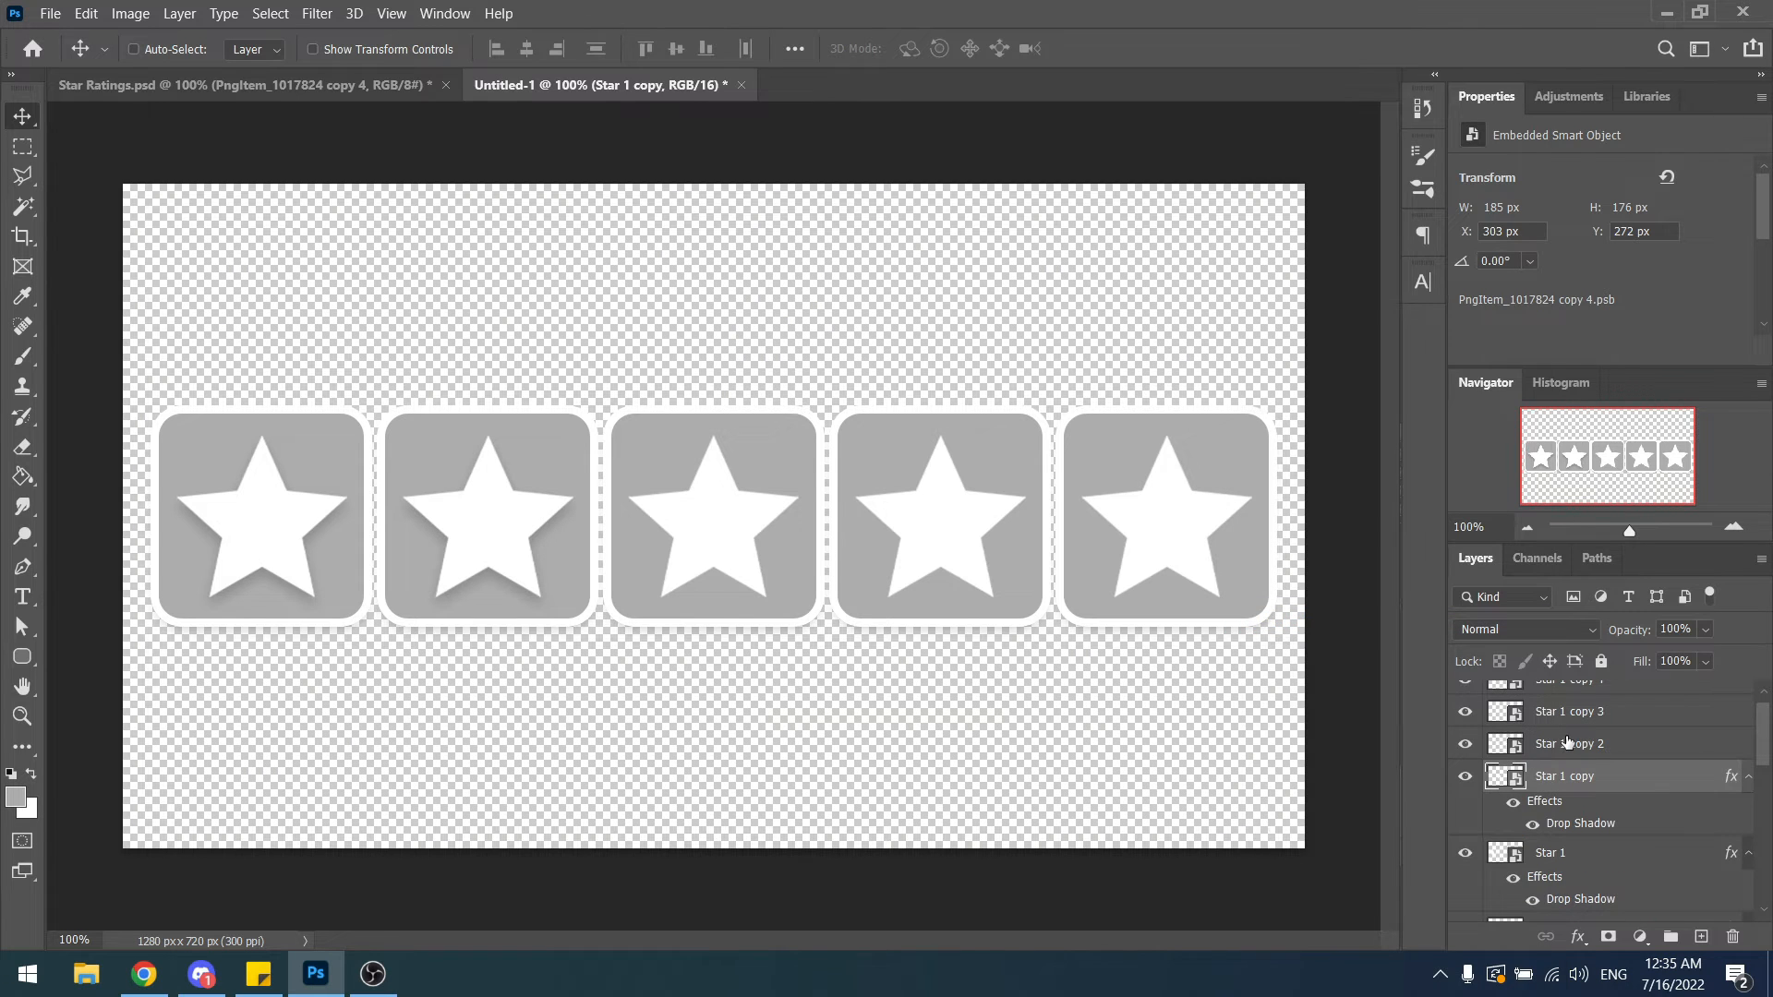
right_click(1566, 742)
left_click(1387, 618)
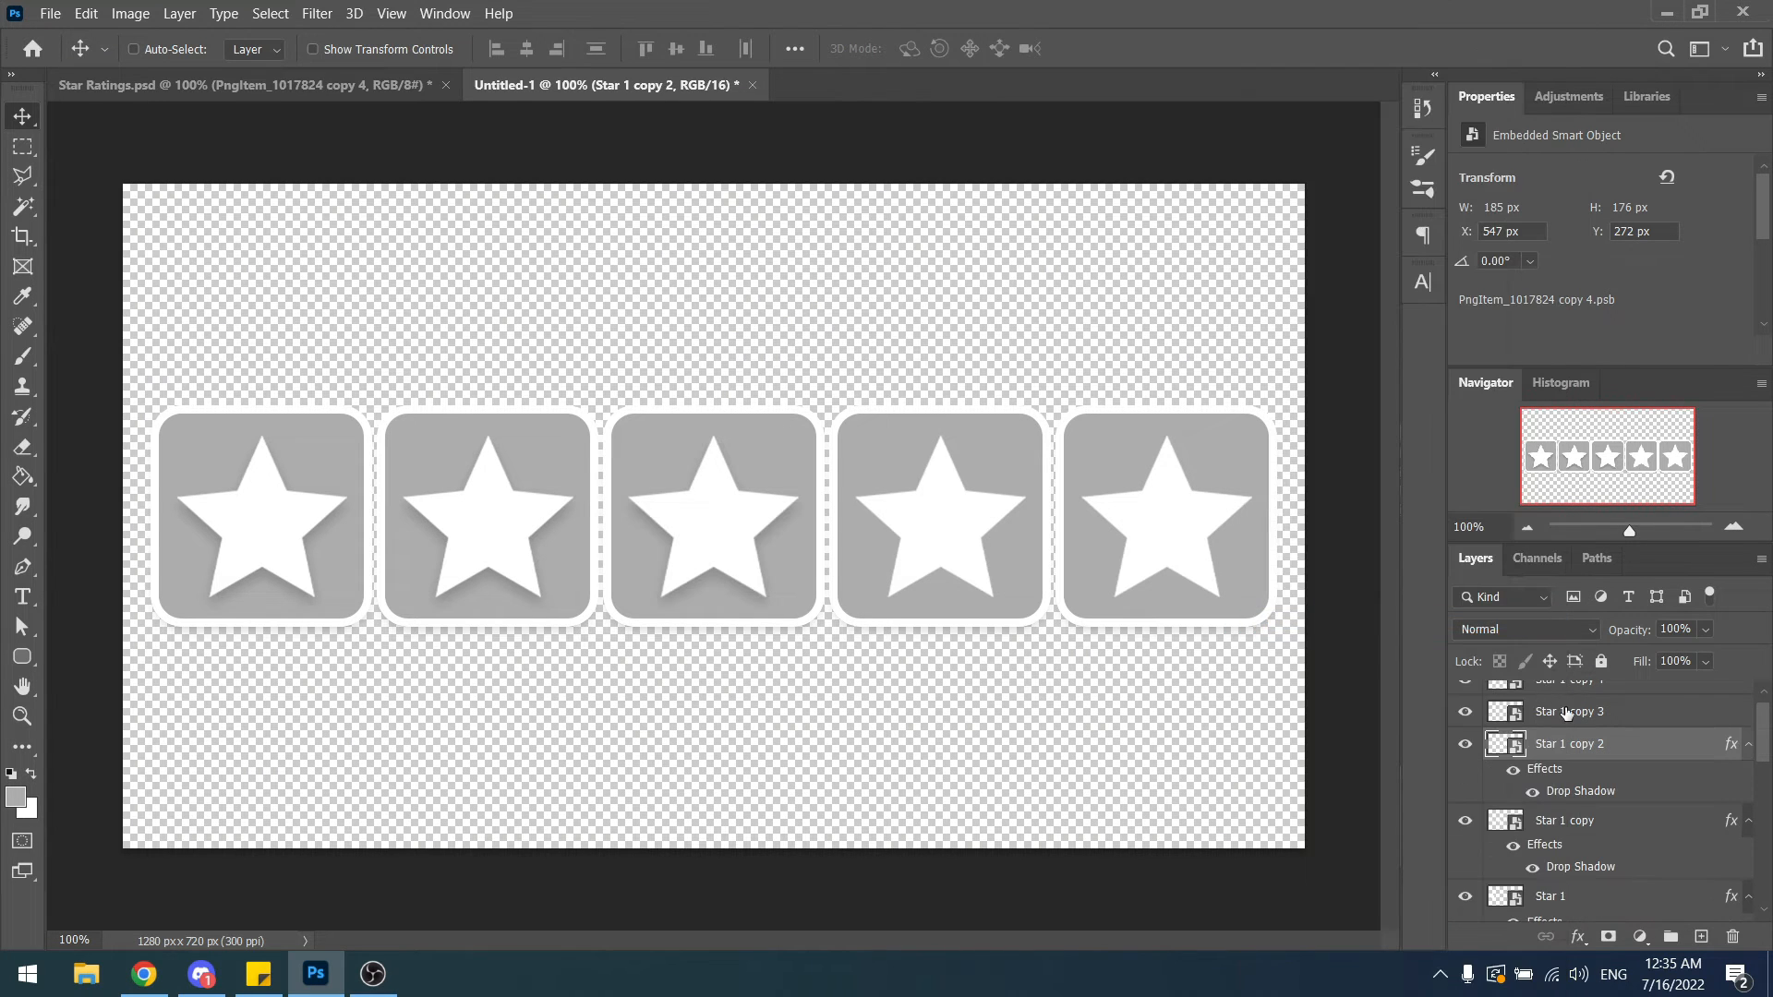
right_click(1567, 711)
left_click(1377, 615)
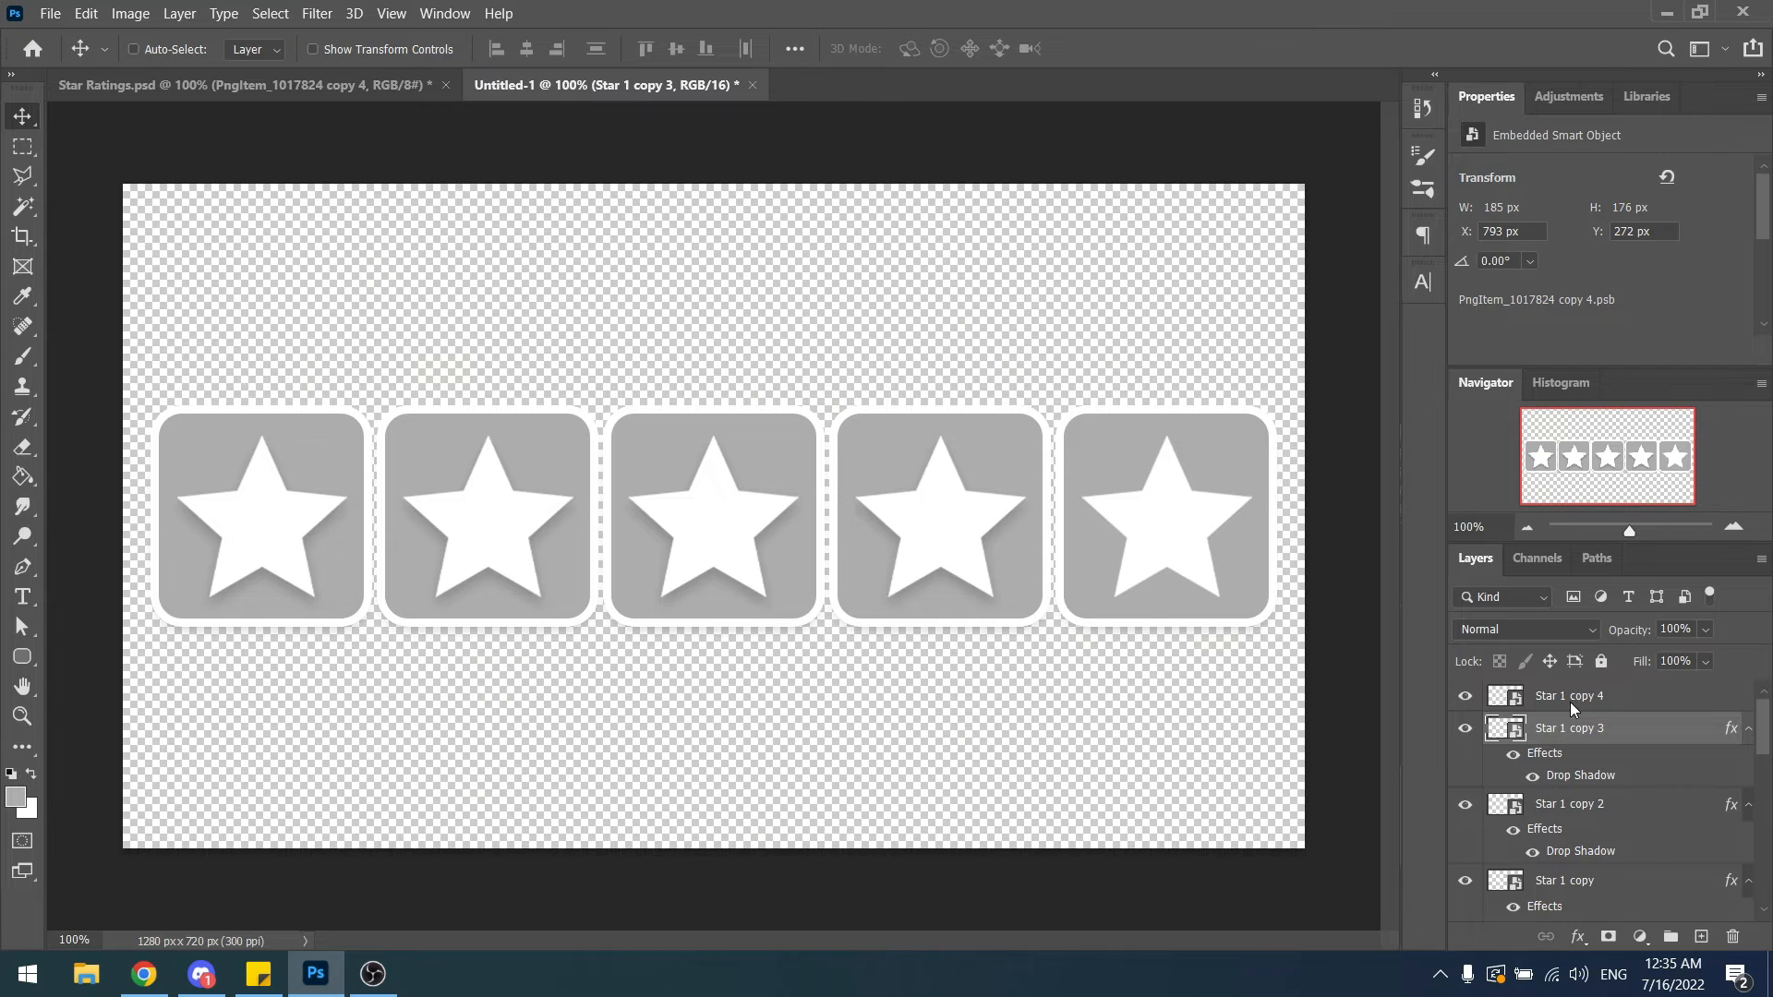
right_click(1569, 702)
left_click(1389, 620)
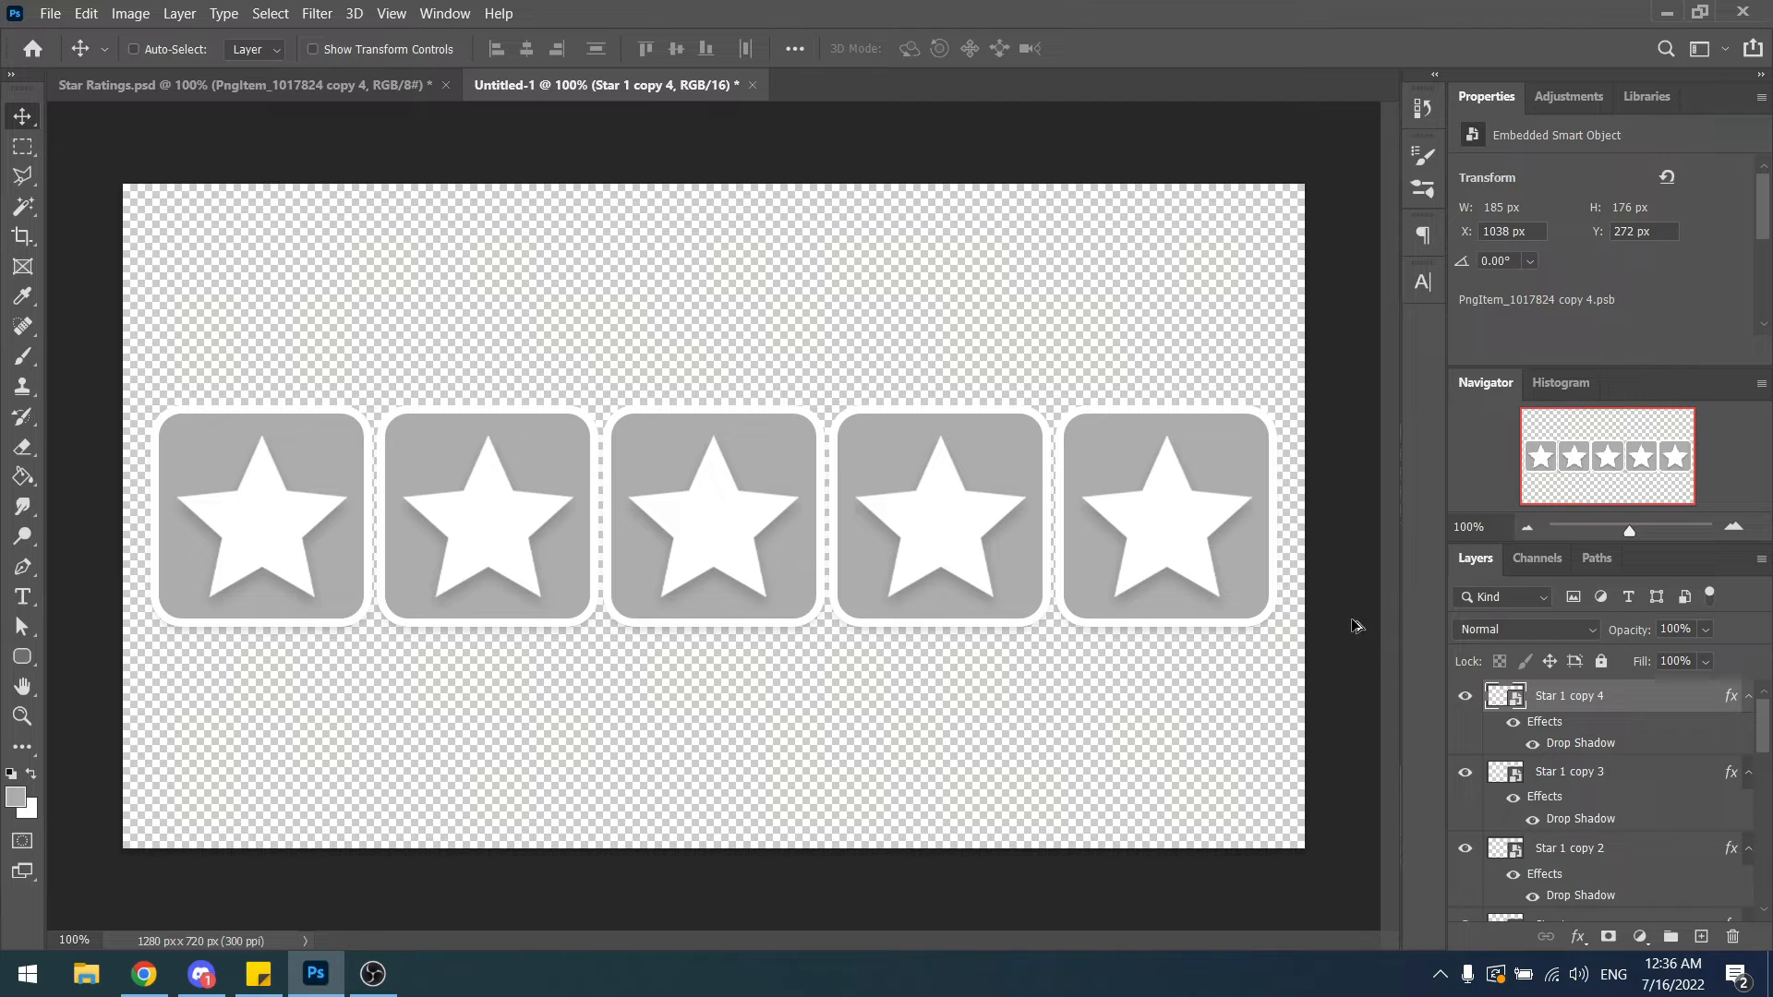
Create a new layer above Rounded Rectangle 1 and clip it to that square with a clipping mask.
scroll(1354, 621, "down", 2)
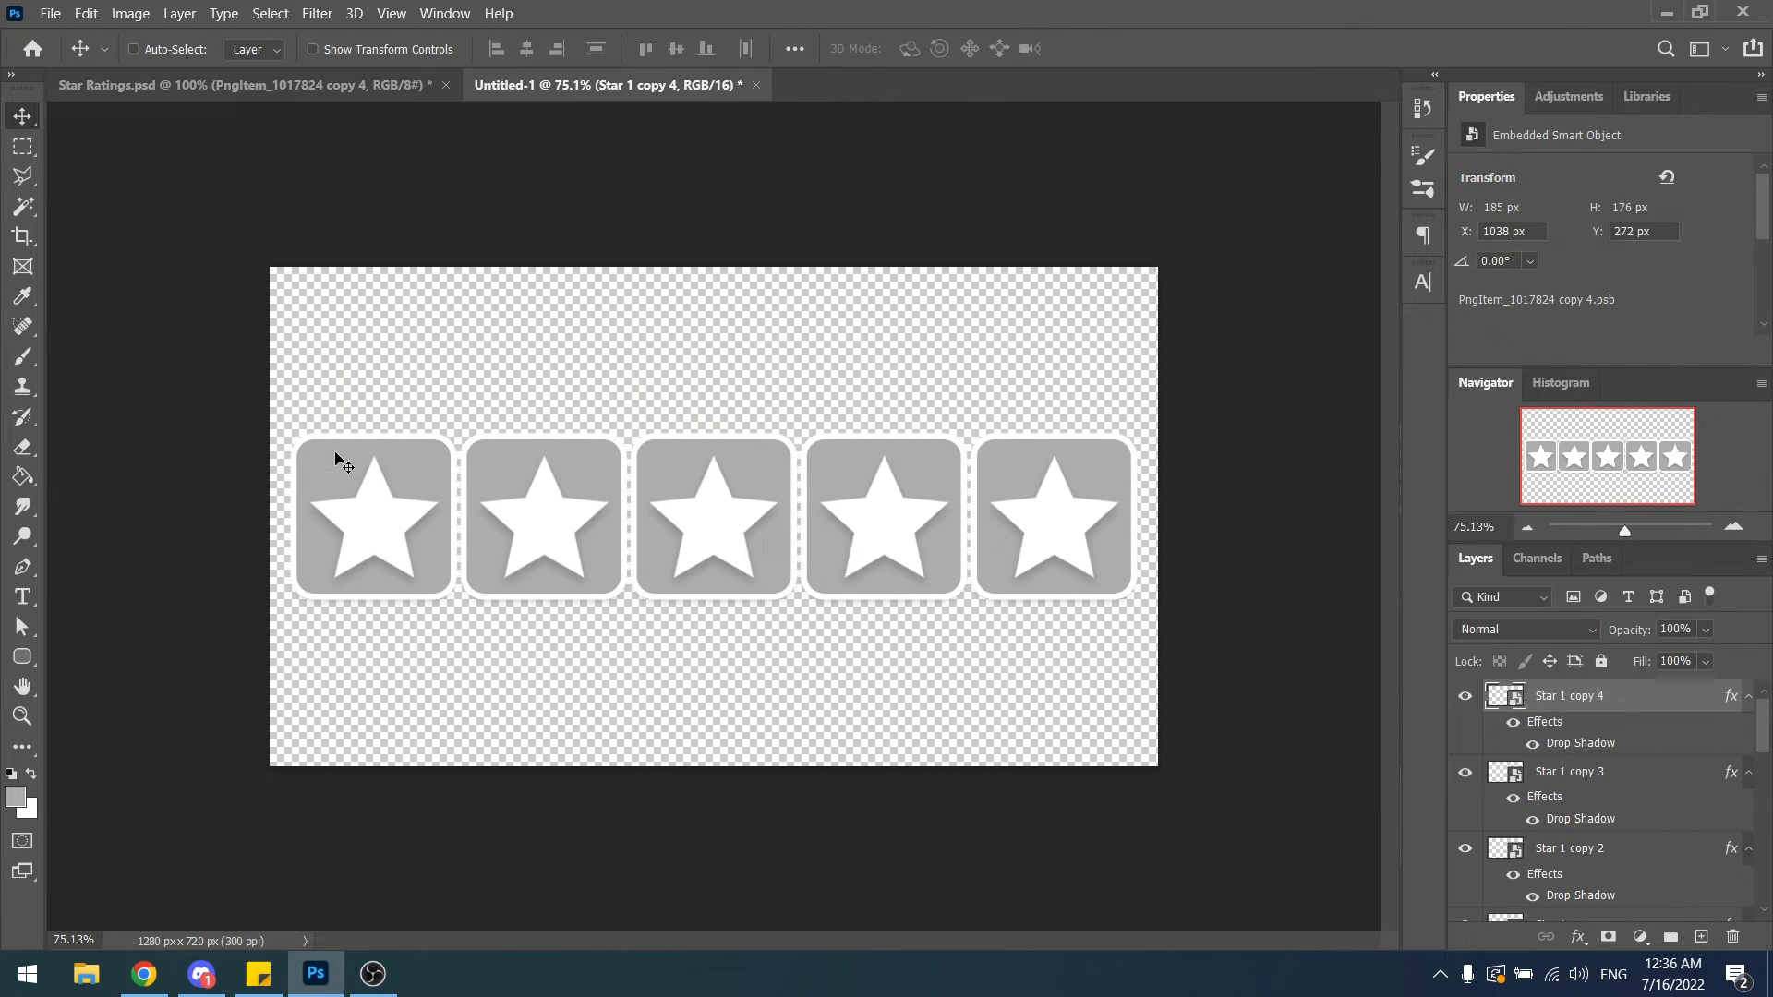
scroll(1650, 804, "down", 5)
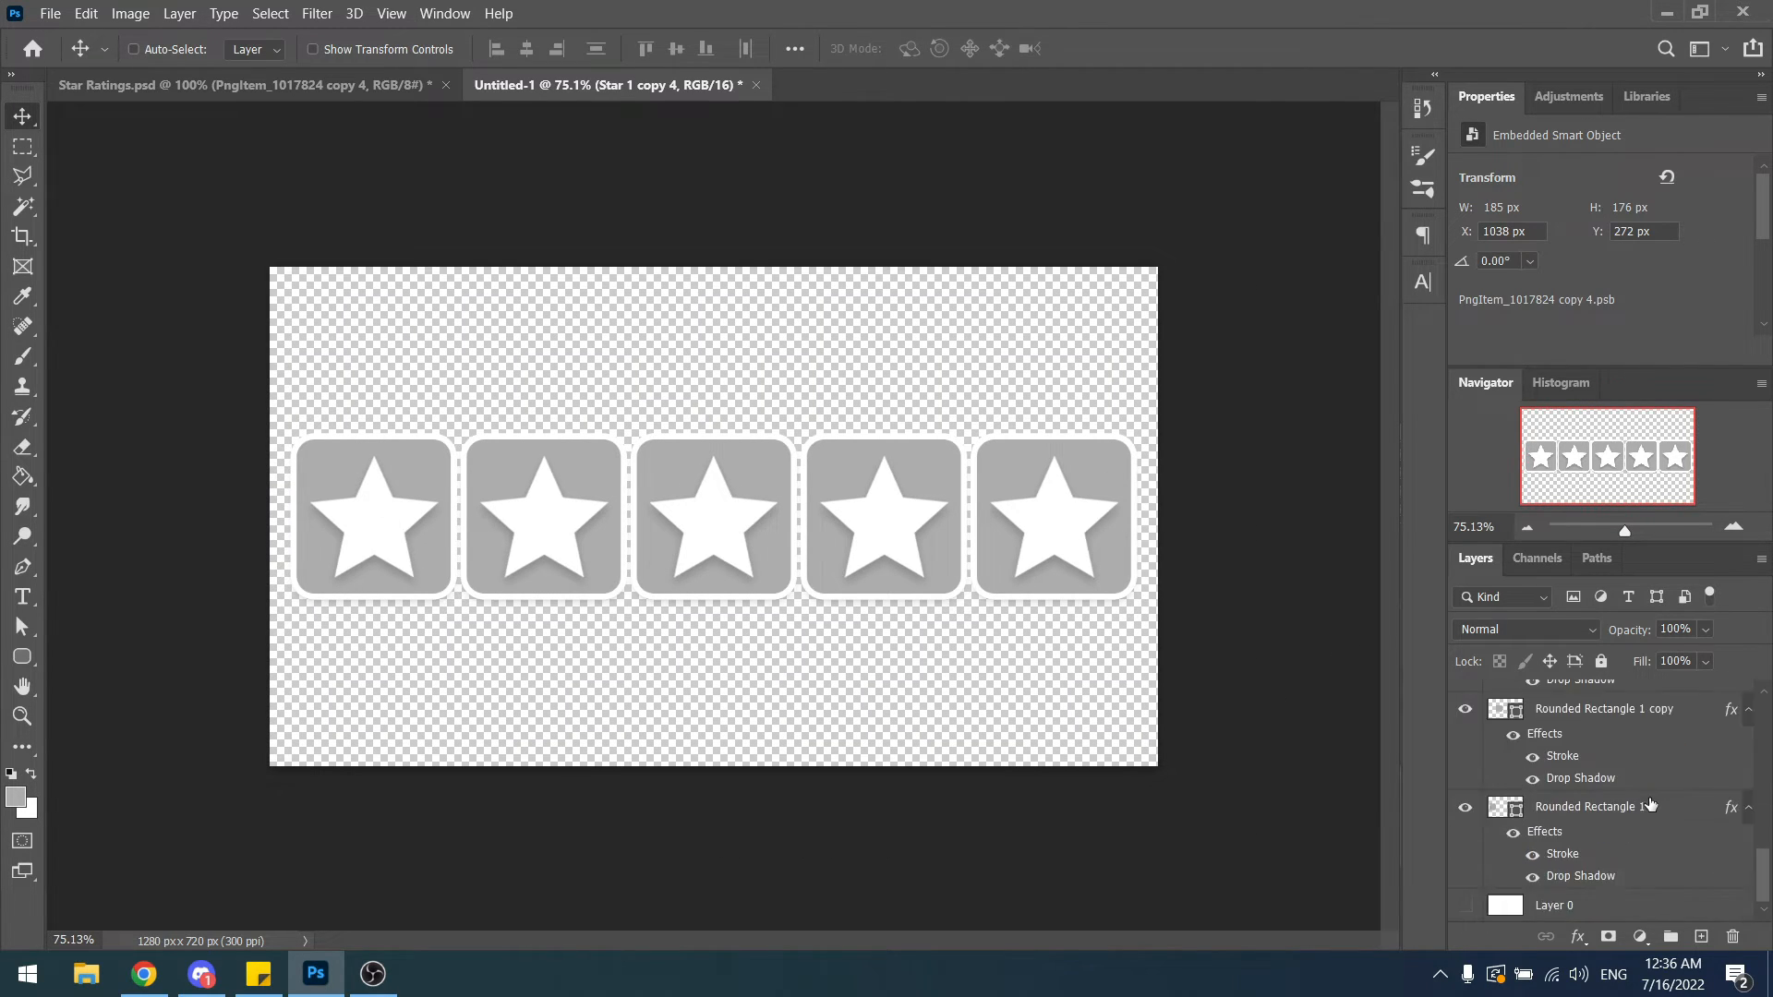
left_click(1469, 815)
left_click(1474, 812)
left_click(1585, 806)
left_click(1700, 936)
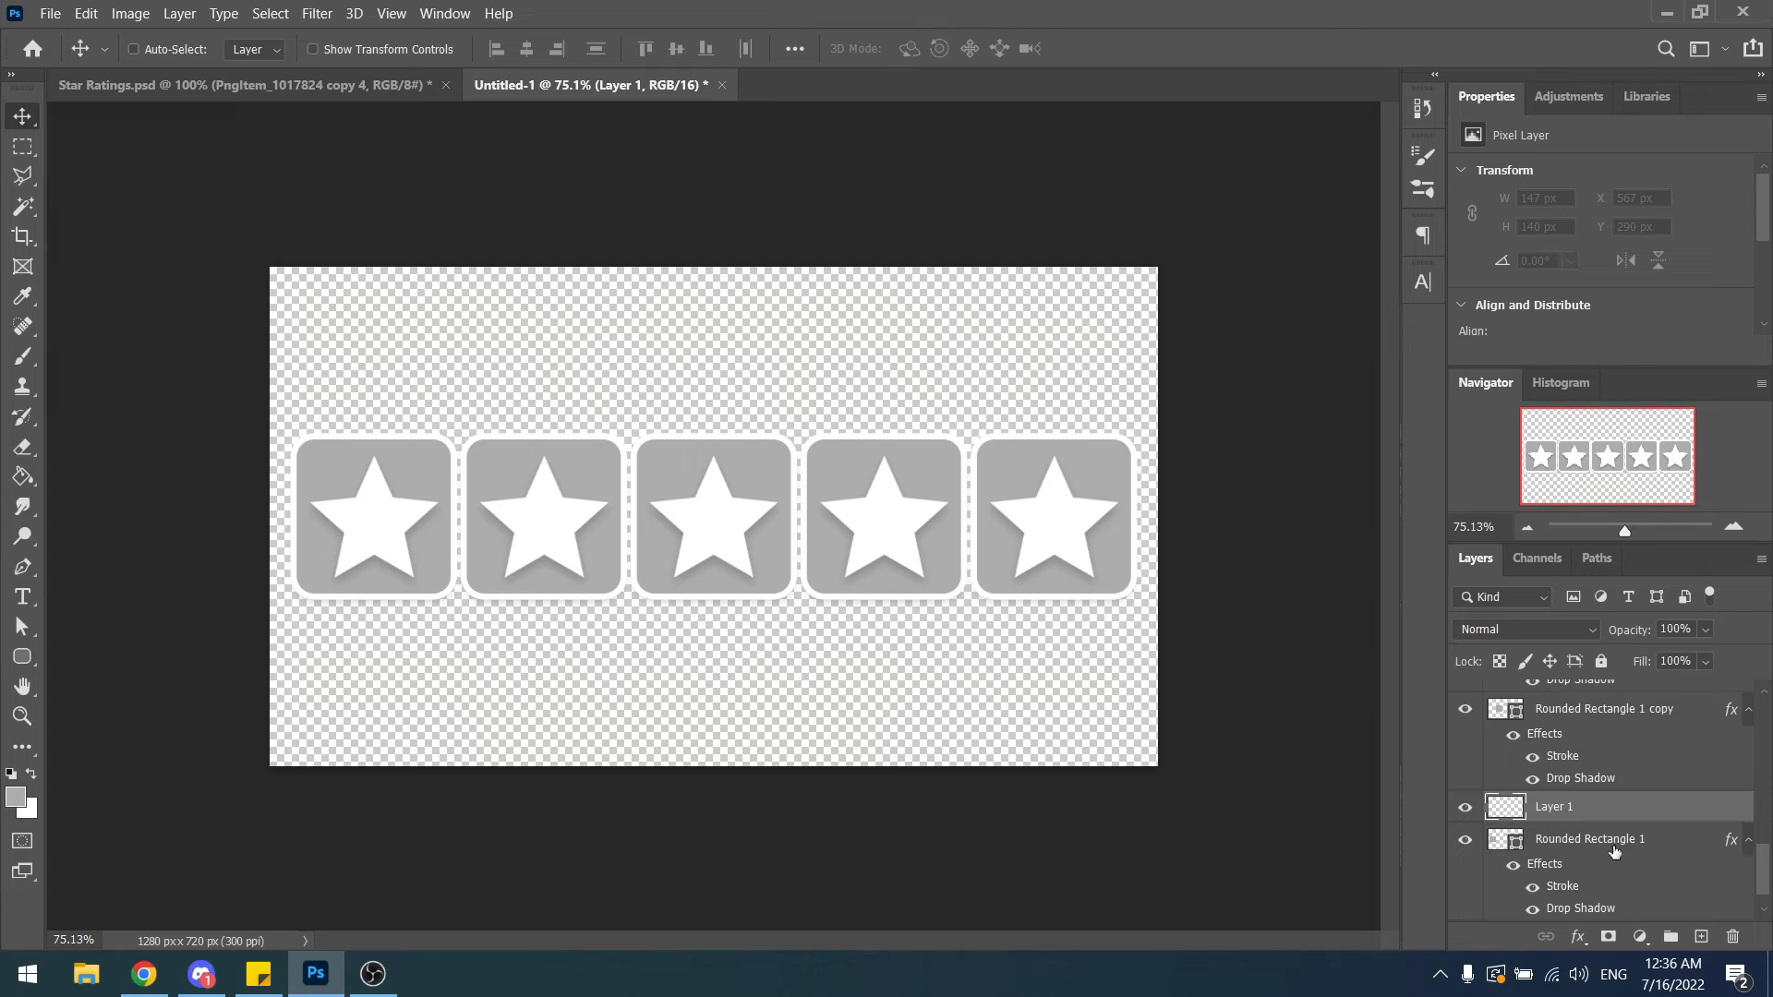
right_click(1577, 806)
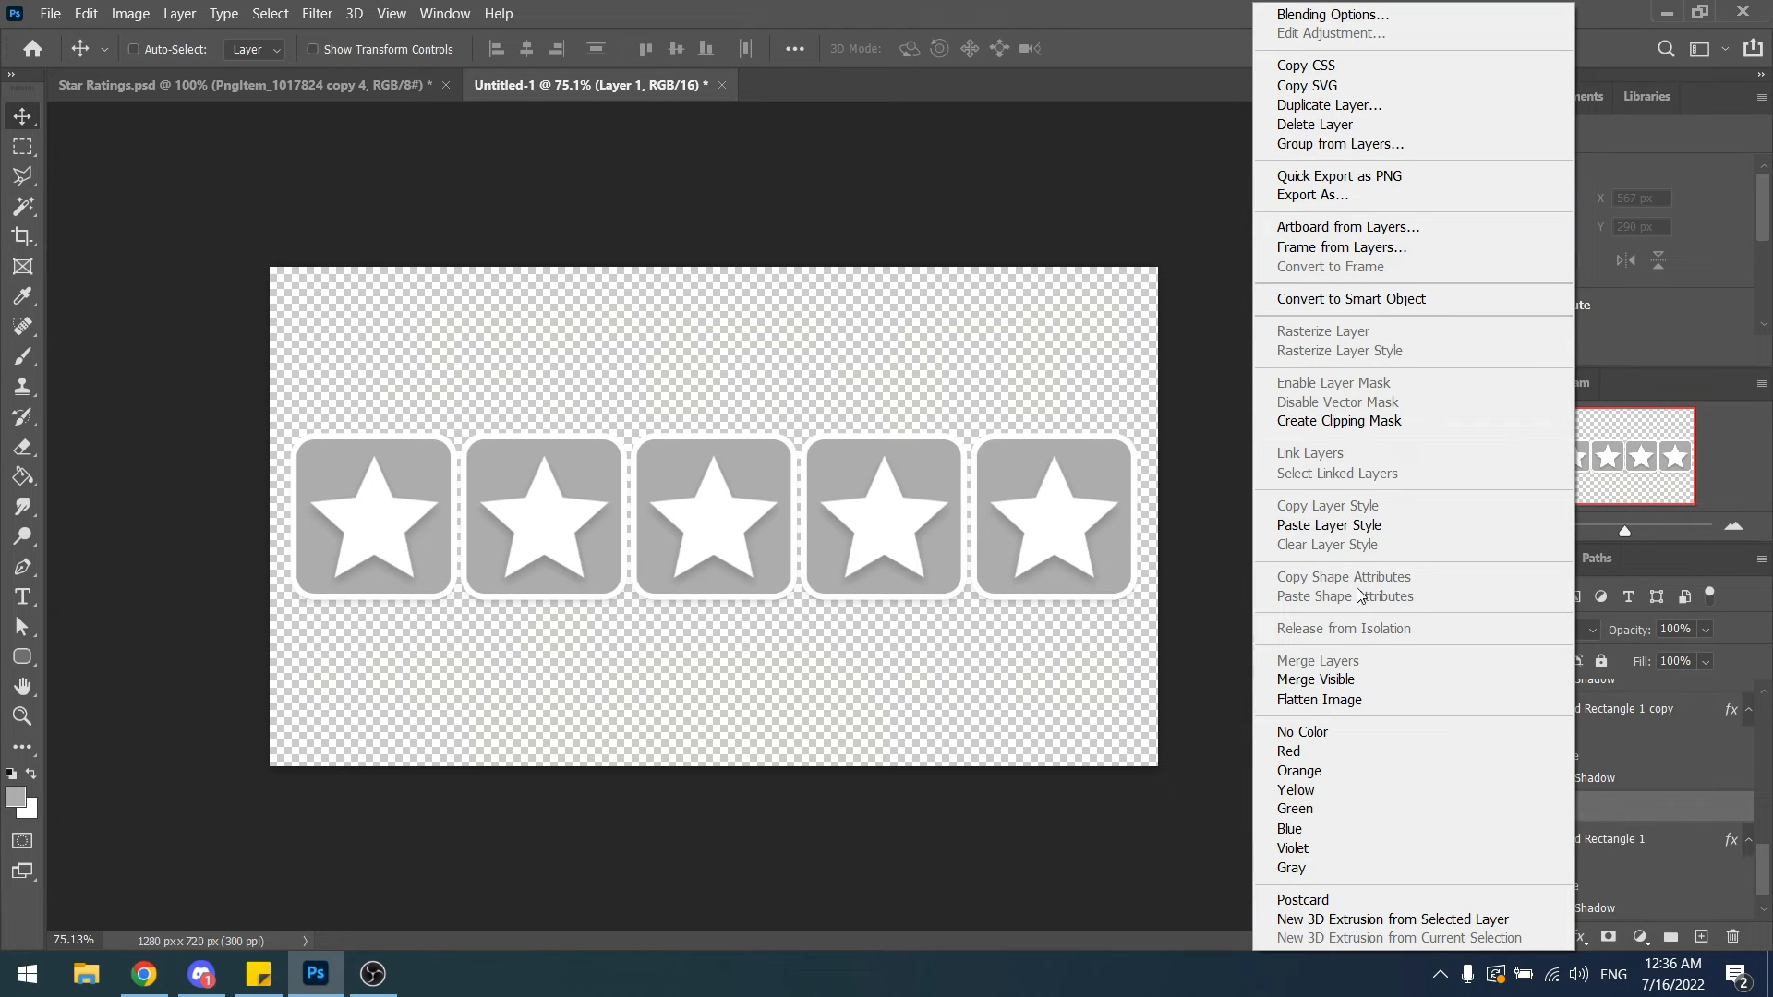
left_click(1339, 423)
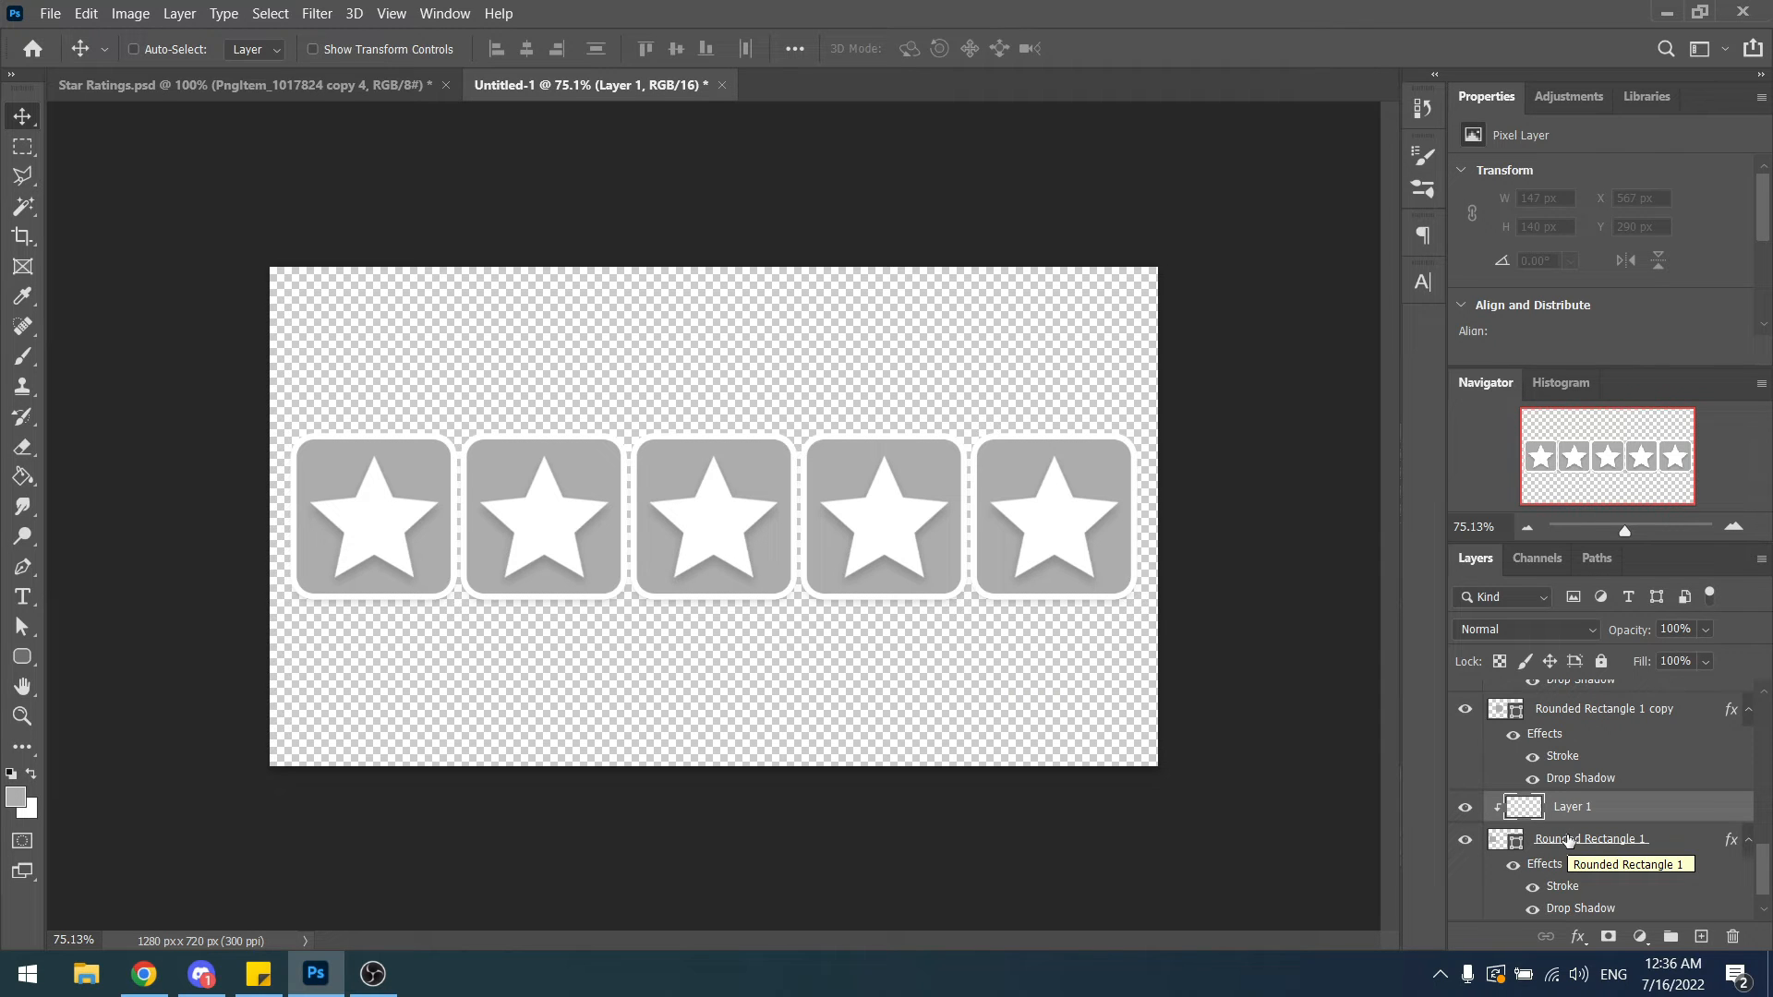
Set up the Brush tool at a size of 292 px with red (ff0000) as the foreground colour.
key("b")
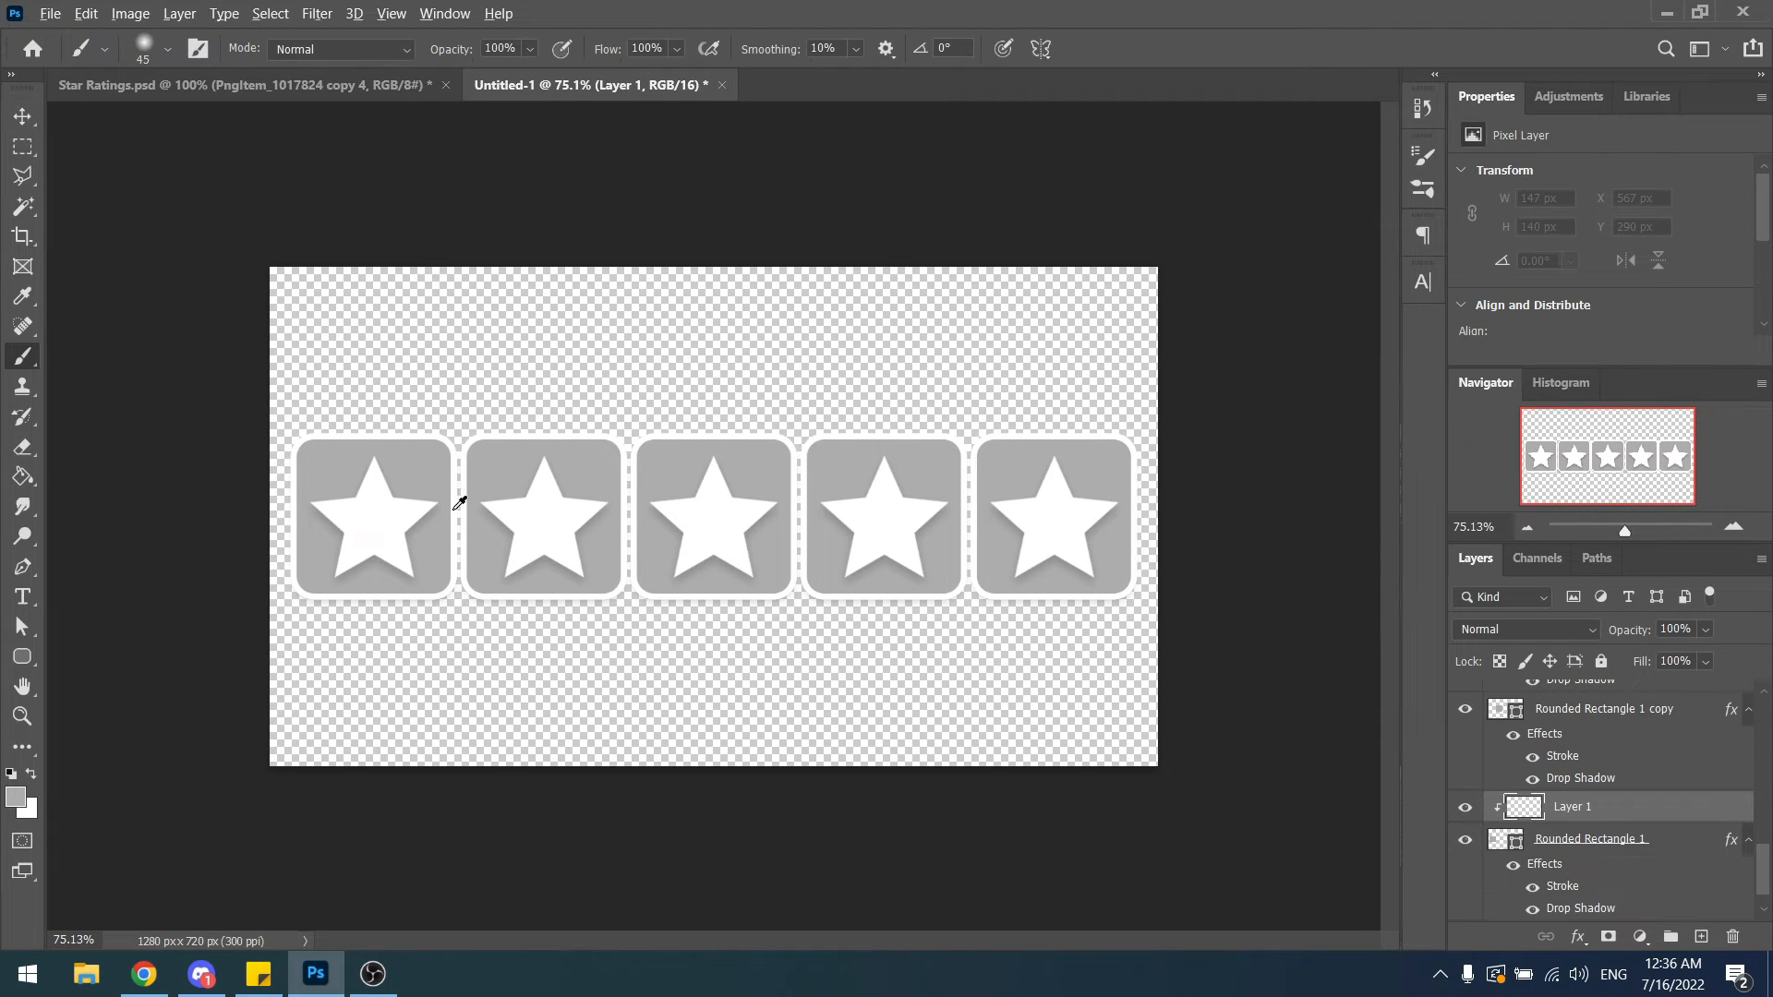
mouse_move(471, 511)
left_mouse_down()
mouse_move(556, 662)
mouse_move(563, 912)
left_mouse_up()
left_click(14, 795)
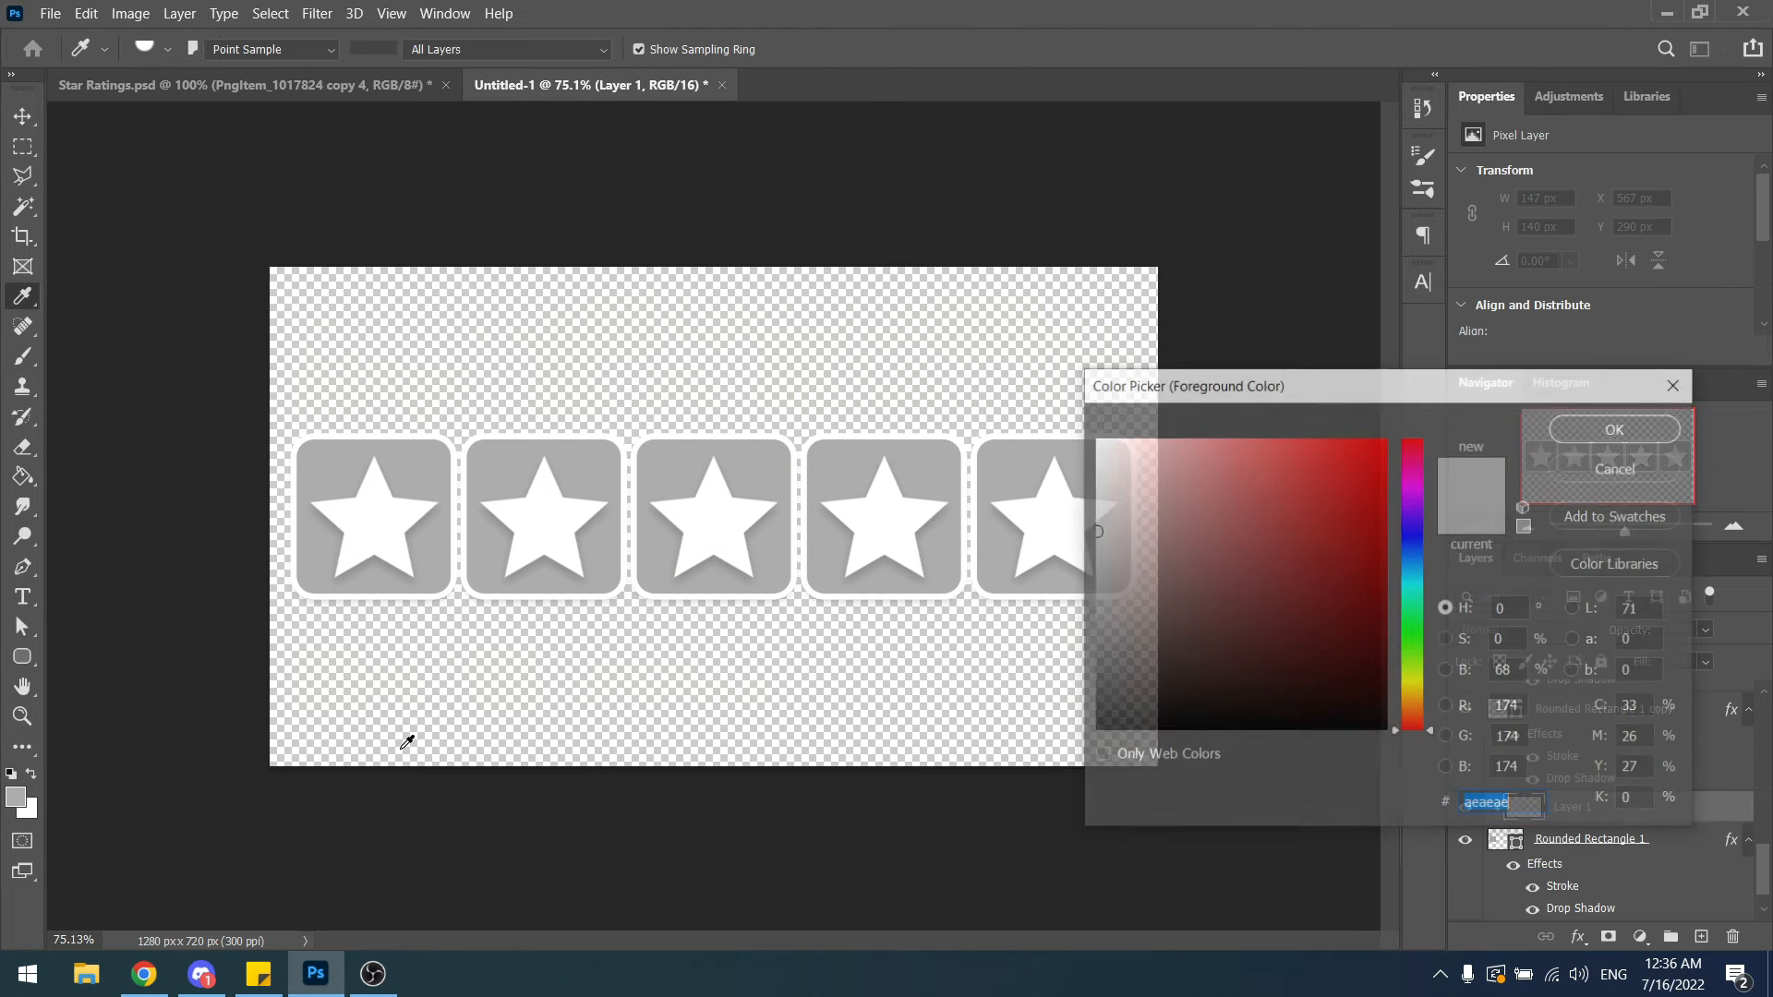
type("ff0000")
left_click(1588, 425)
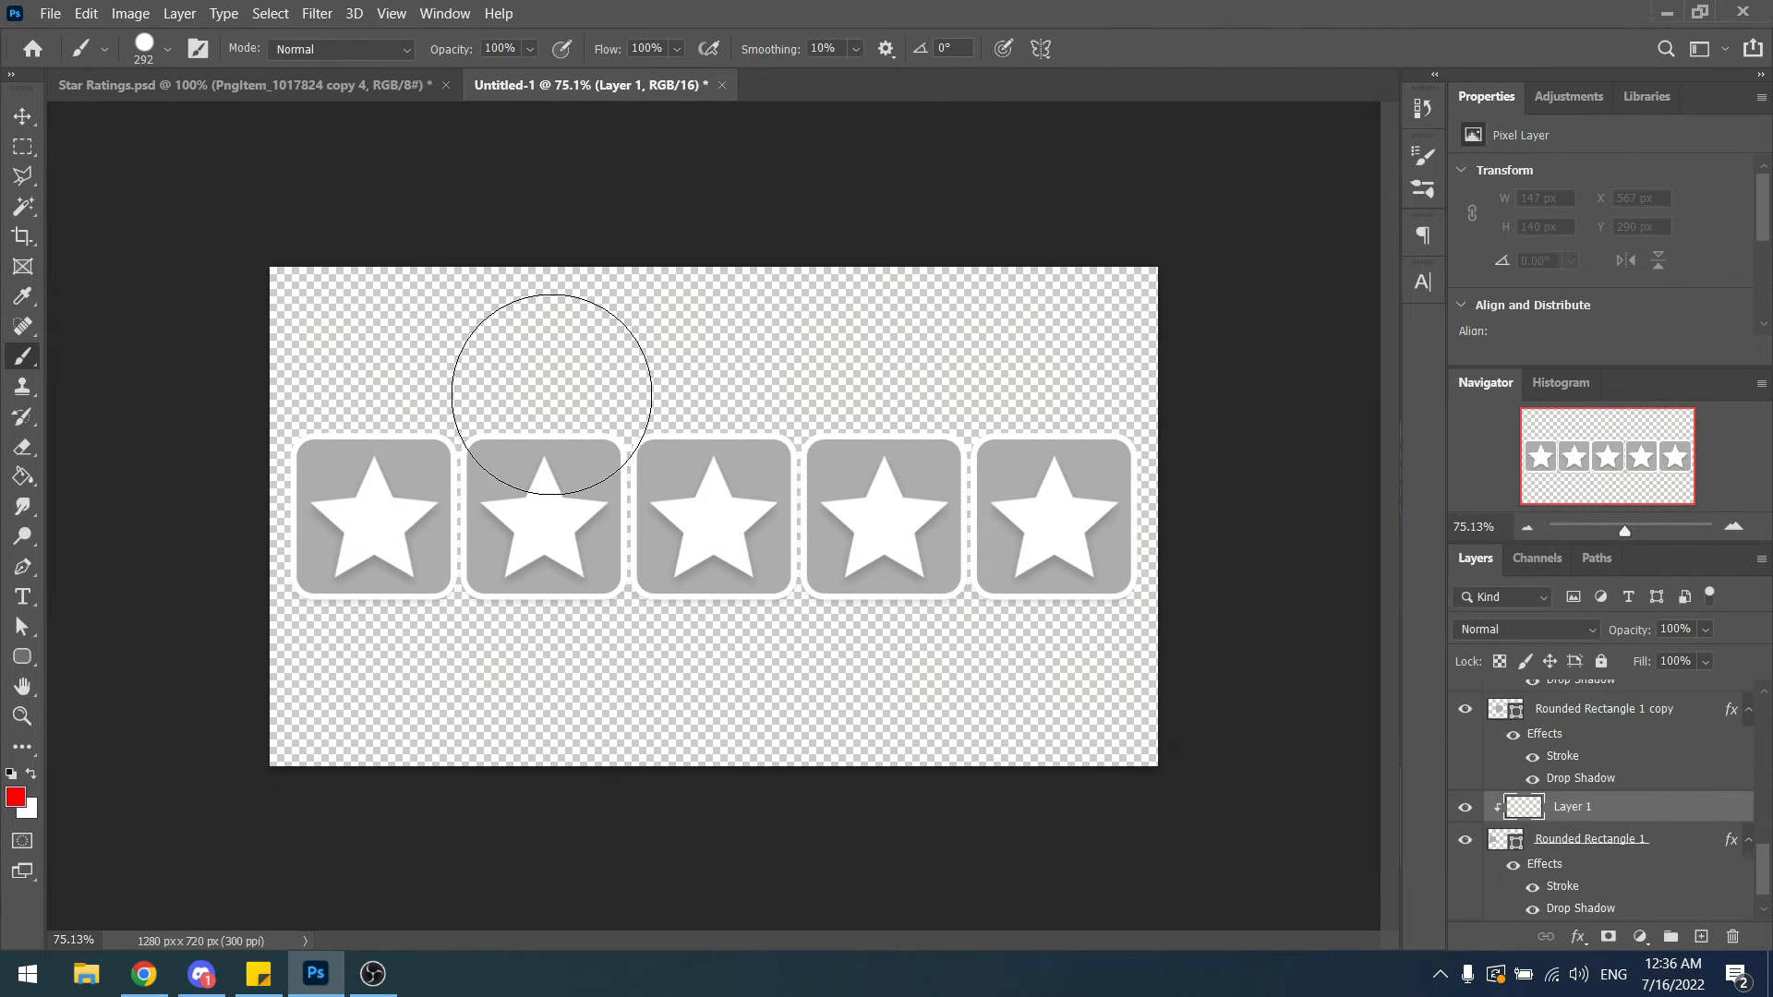
Try painting red brush strokes across the first square on the clipped Layer 1, and undo them.
left_click_drag(1028, 282, 614, 683)
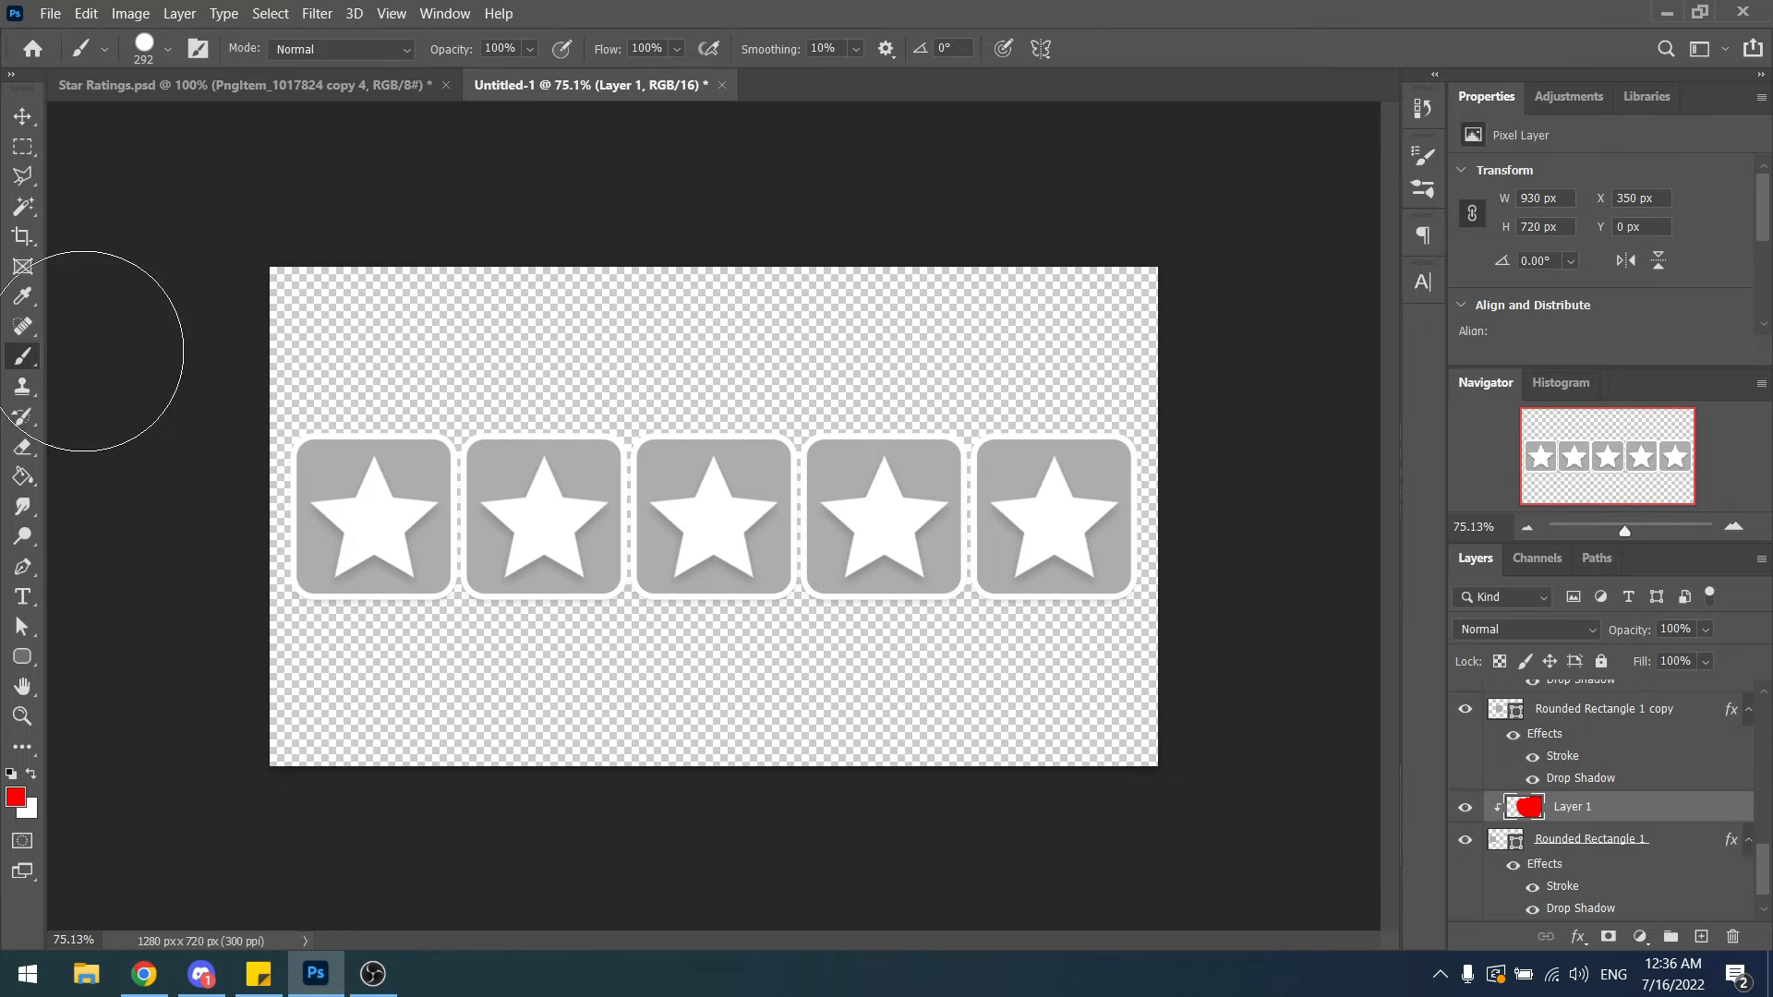
left_click_drag(214, 375, 1029, 310)
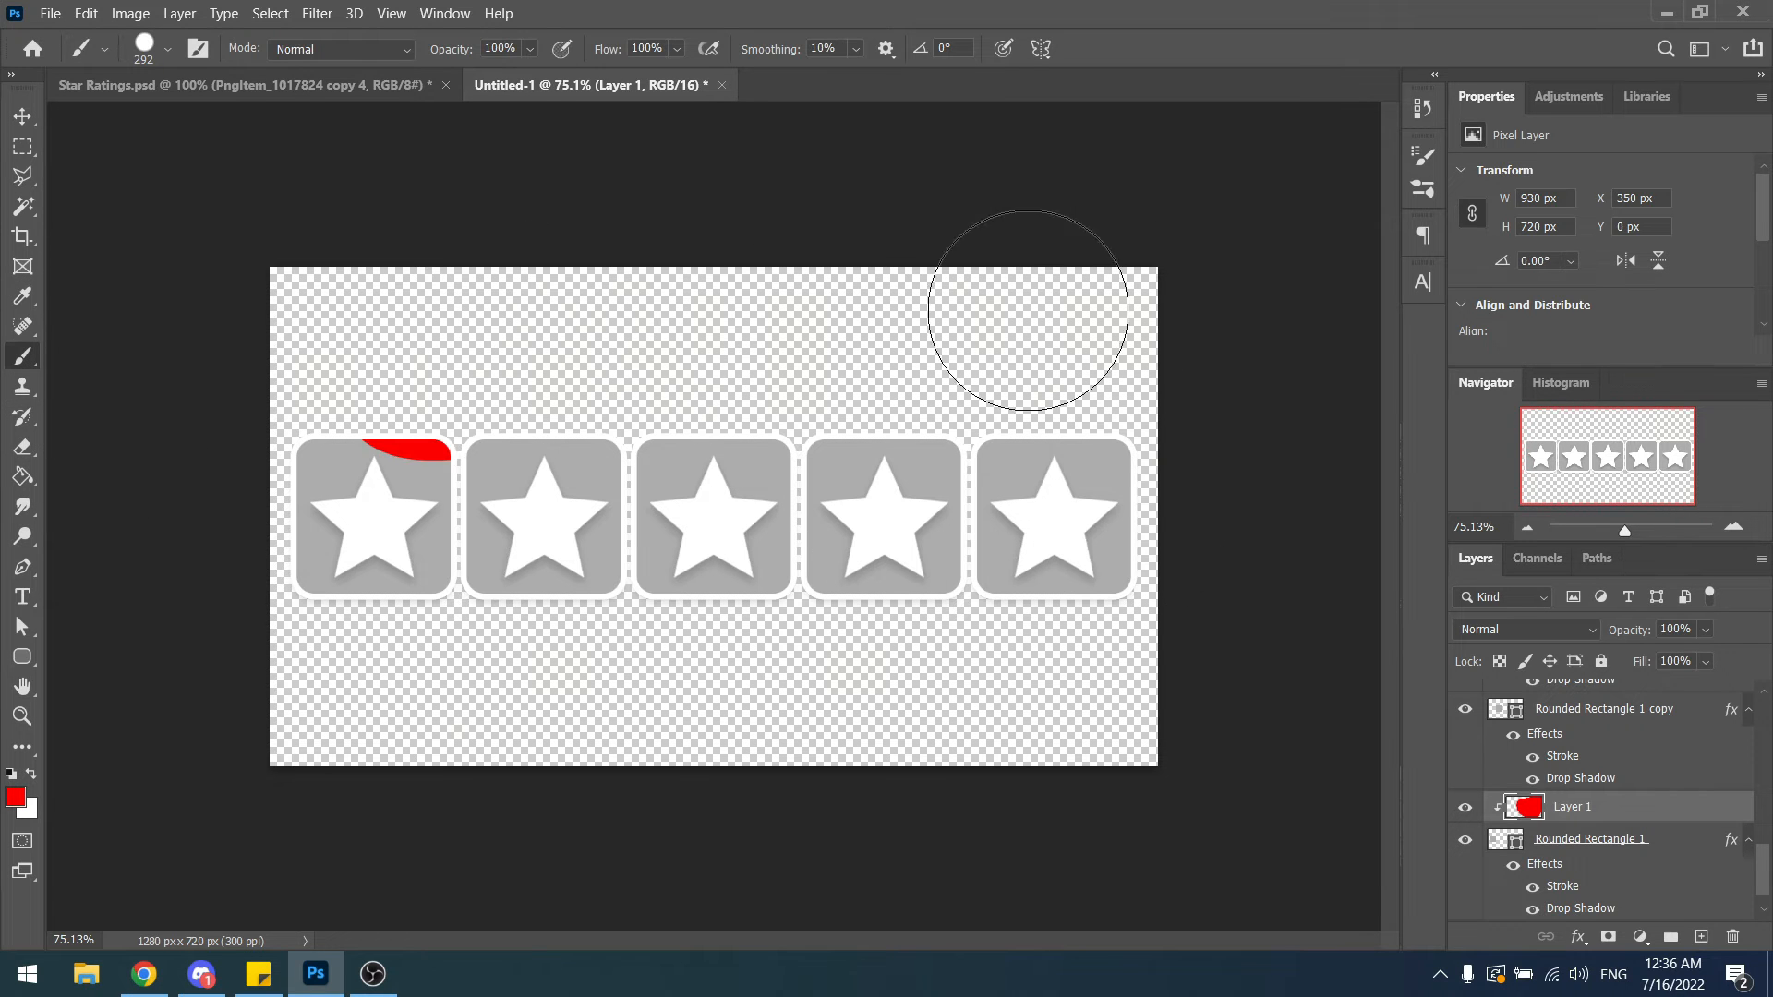
key("ctrl+z")
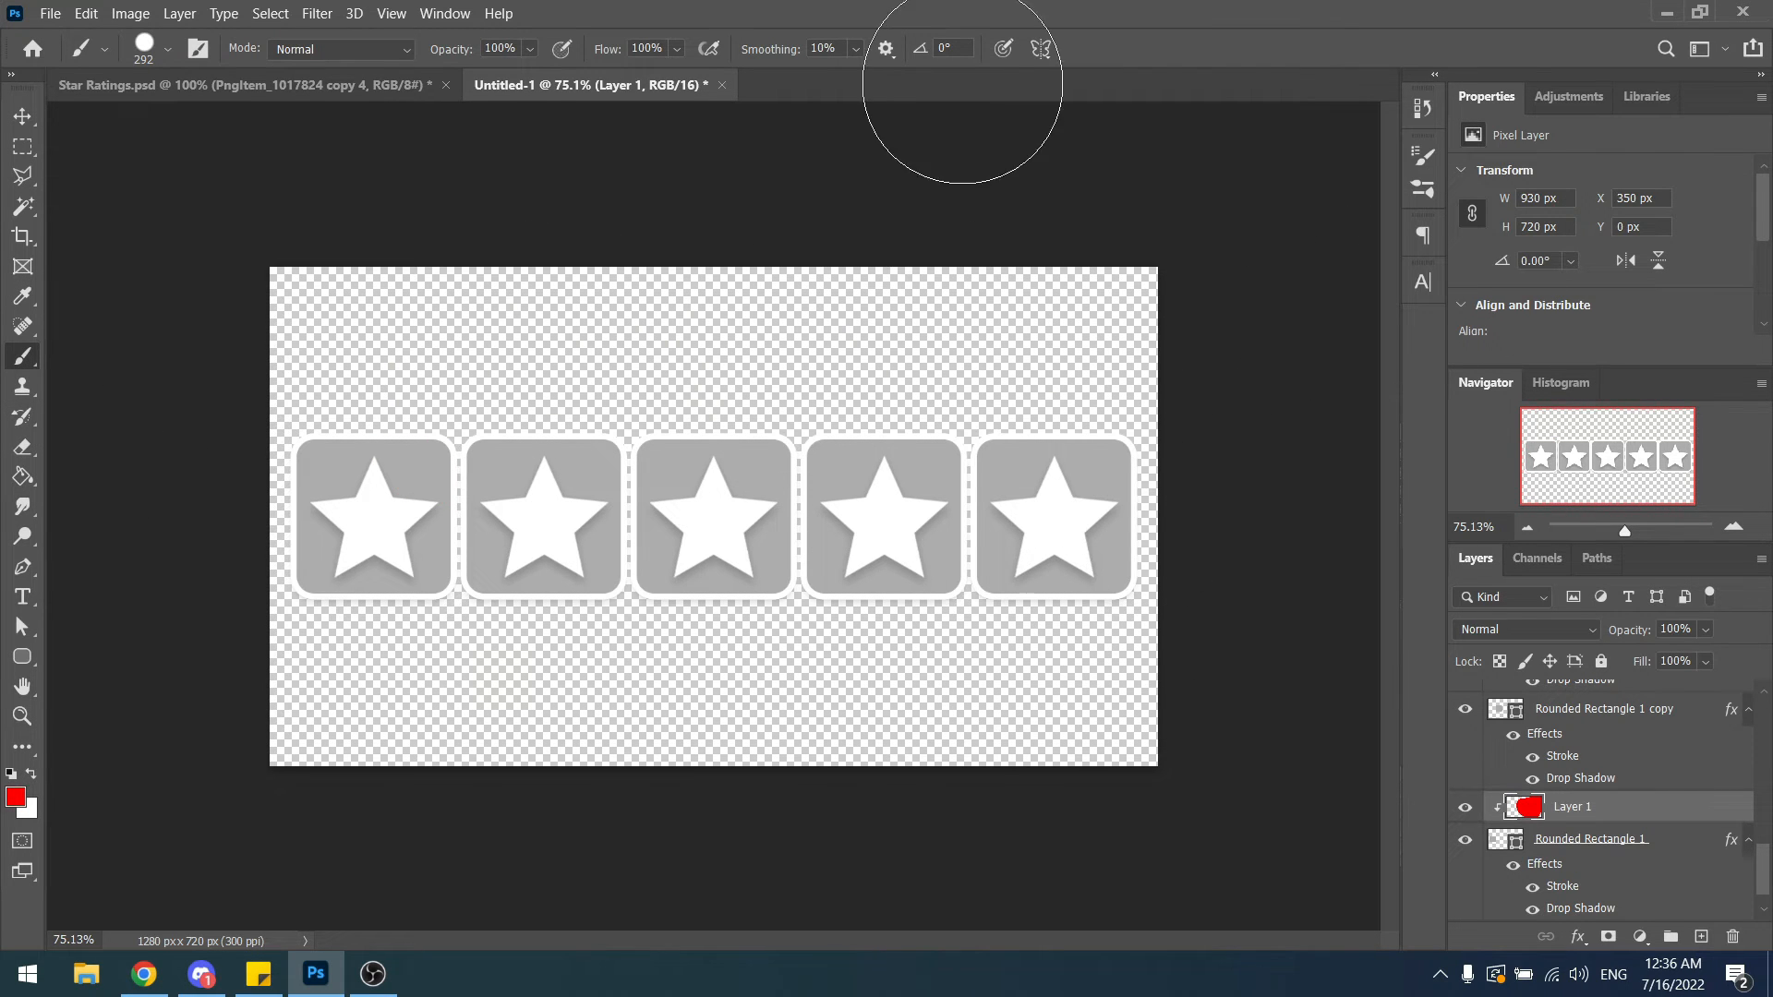
left_click_drag(245, 615, 685, 611)
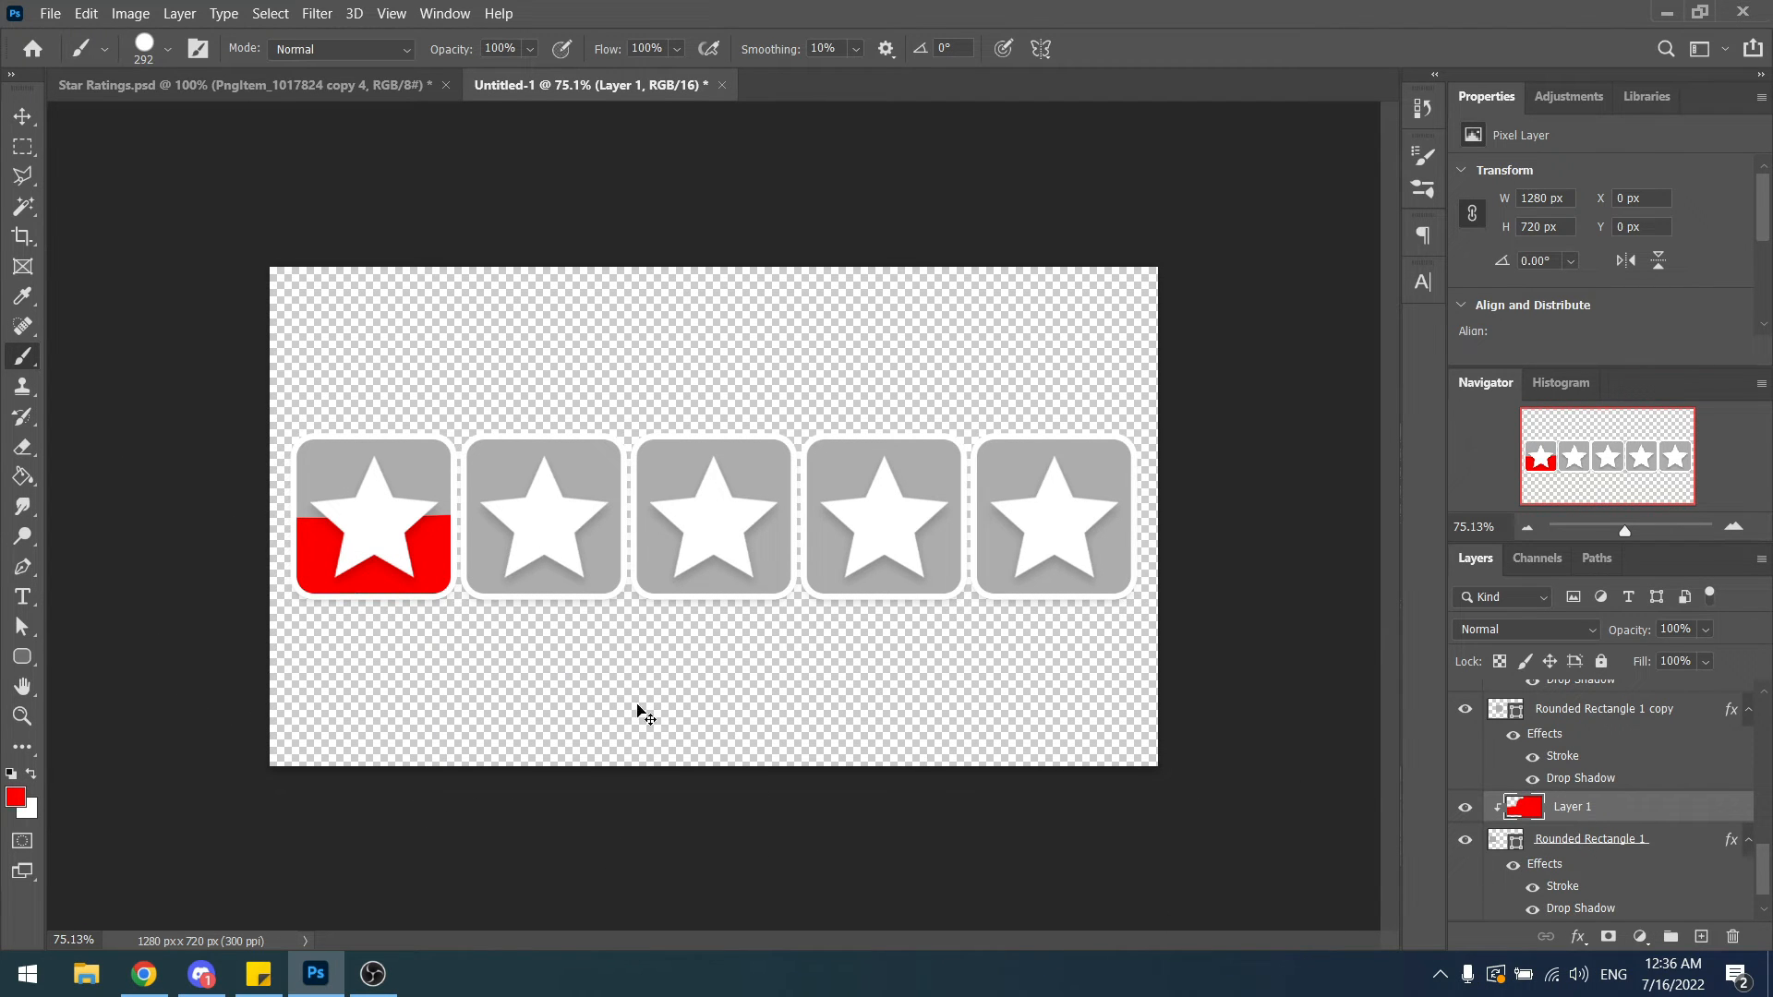
key("ctrl+z")
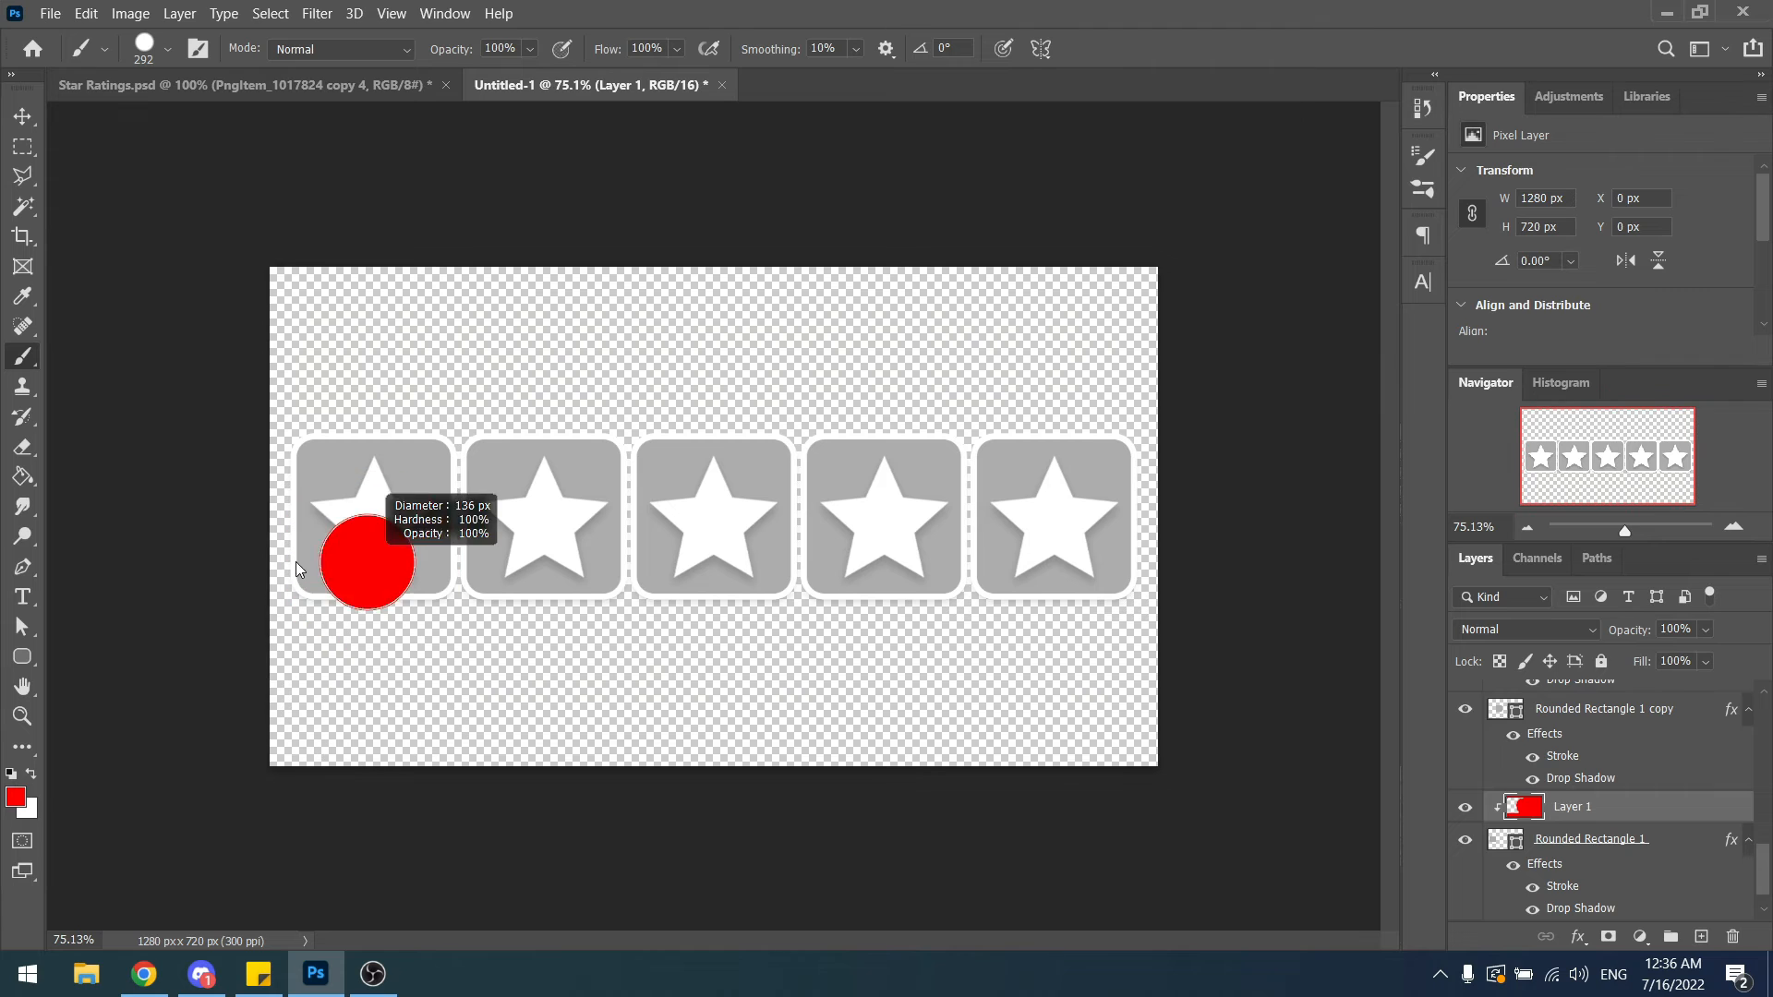
left_click(338, 486)
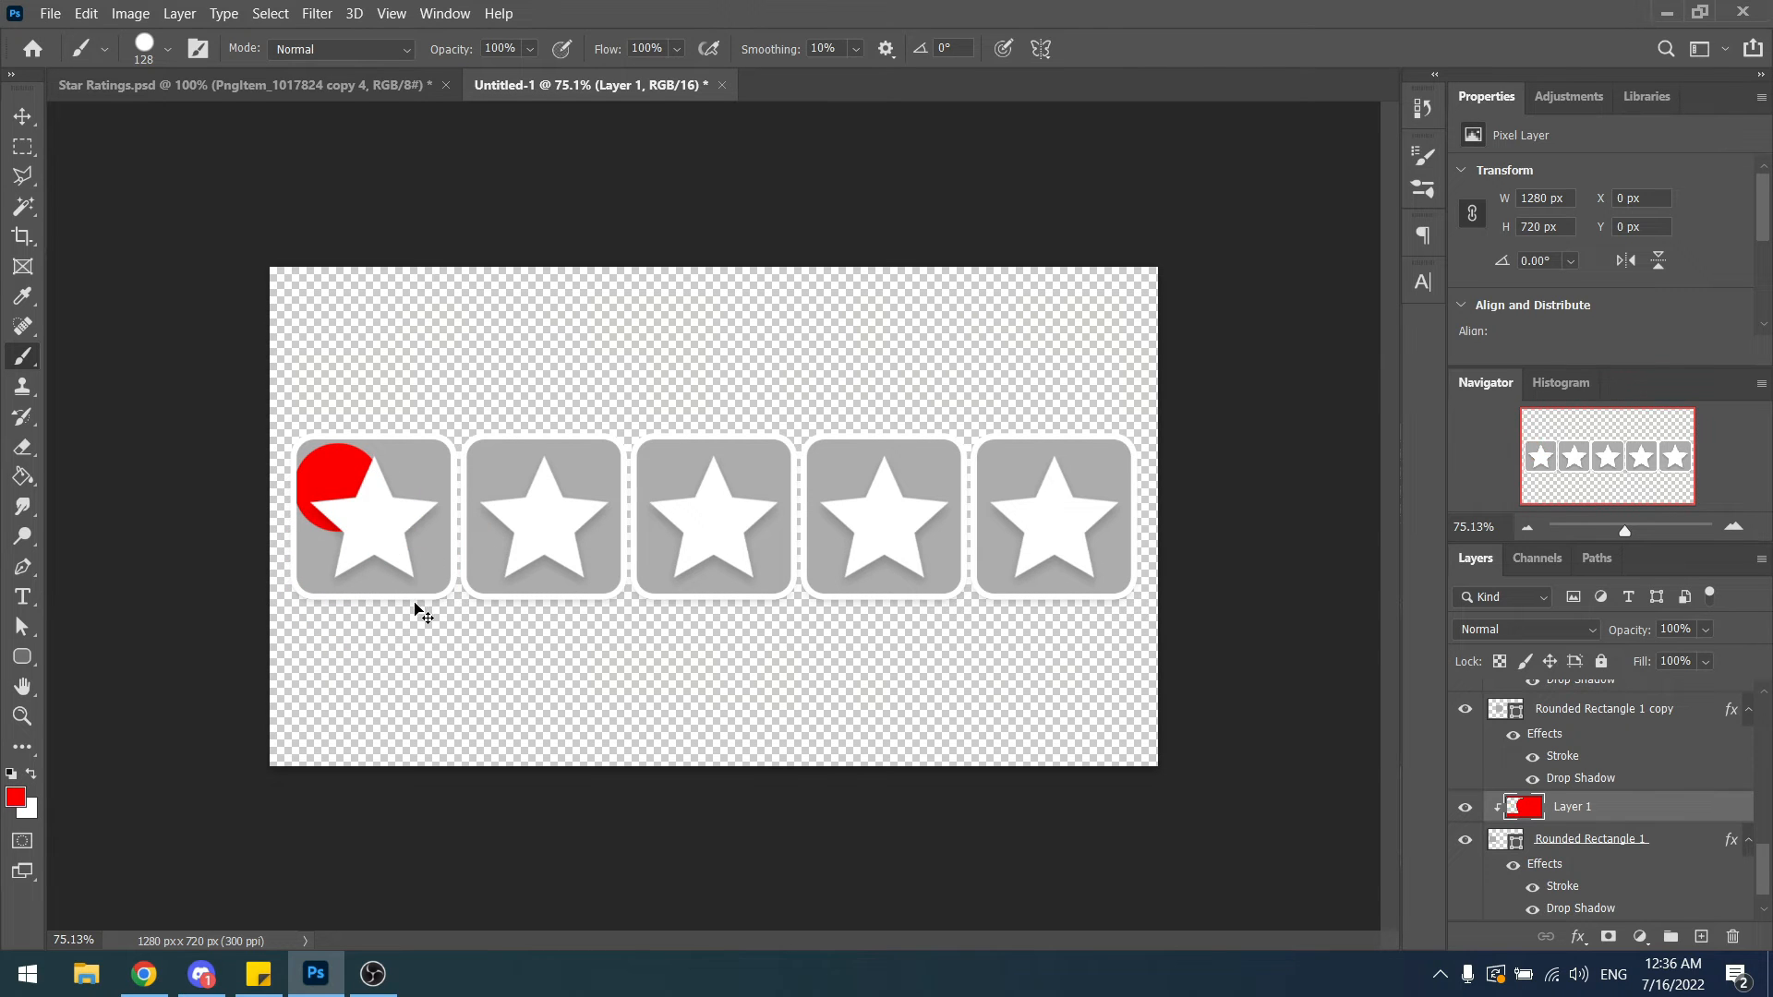
key("ctrl+z")
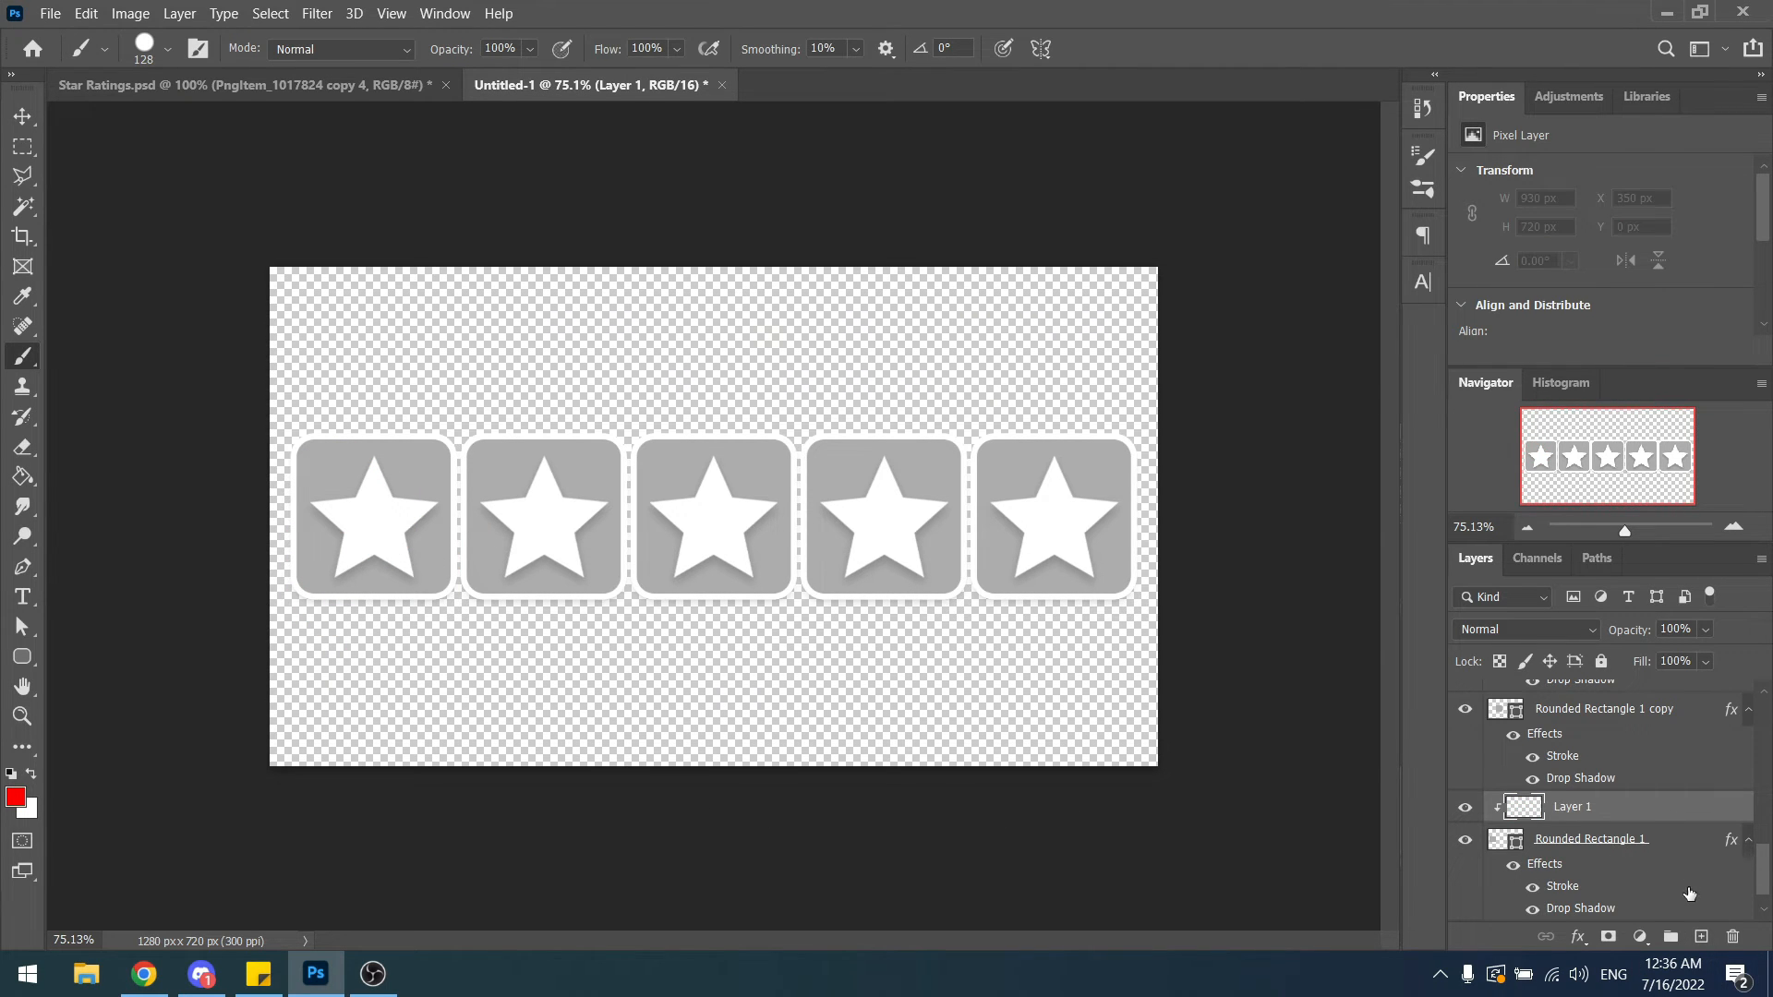
Select a 151 × 324 px rectangle over the left half of the first square, paint it red on Layer 1, and deselect.
left_click(30, 152)
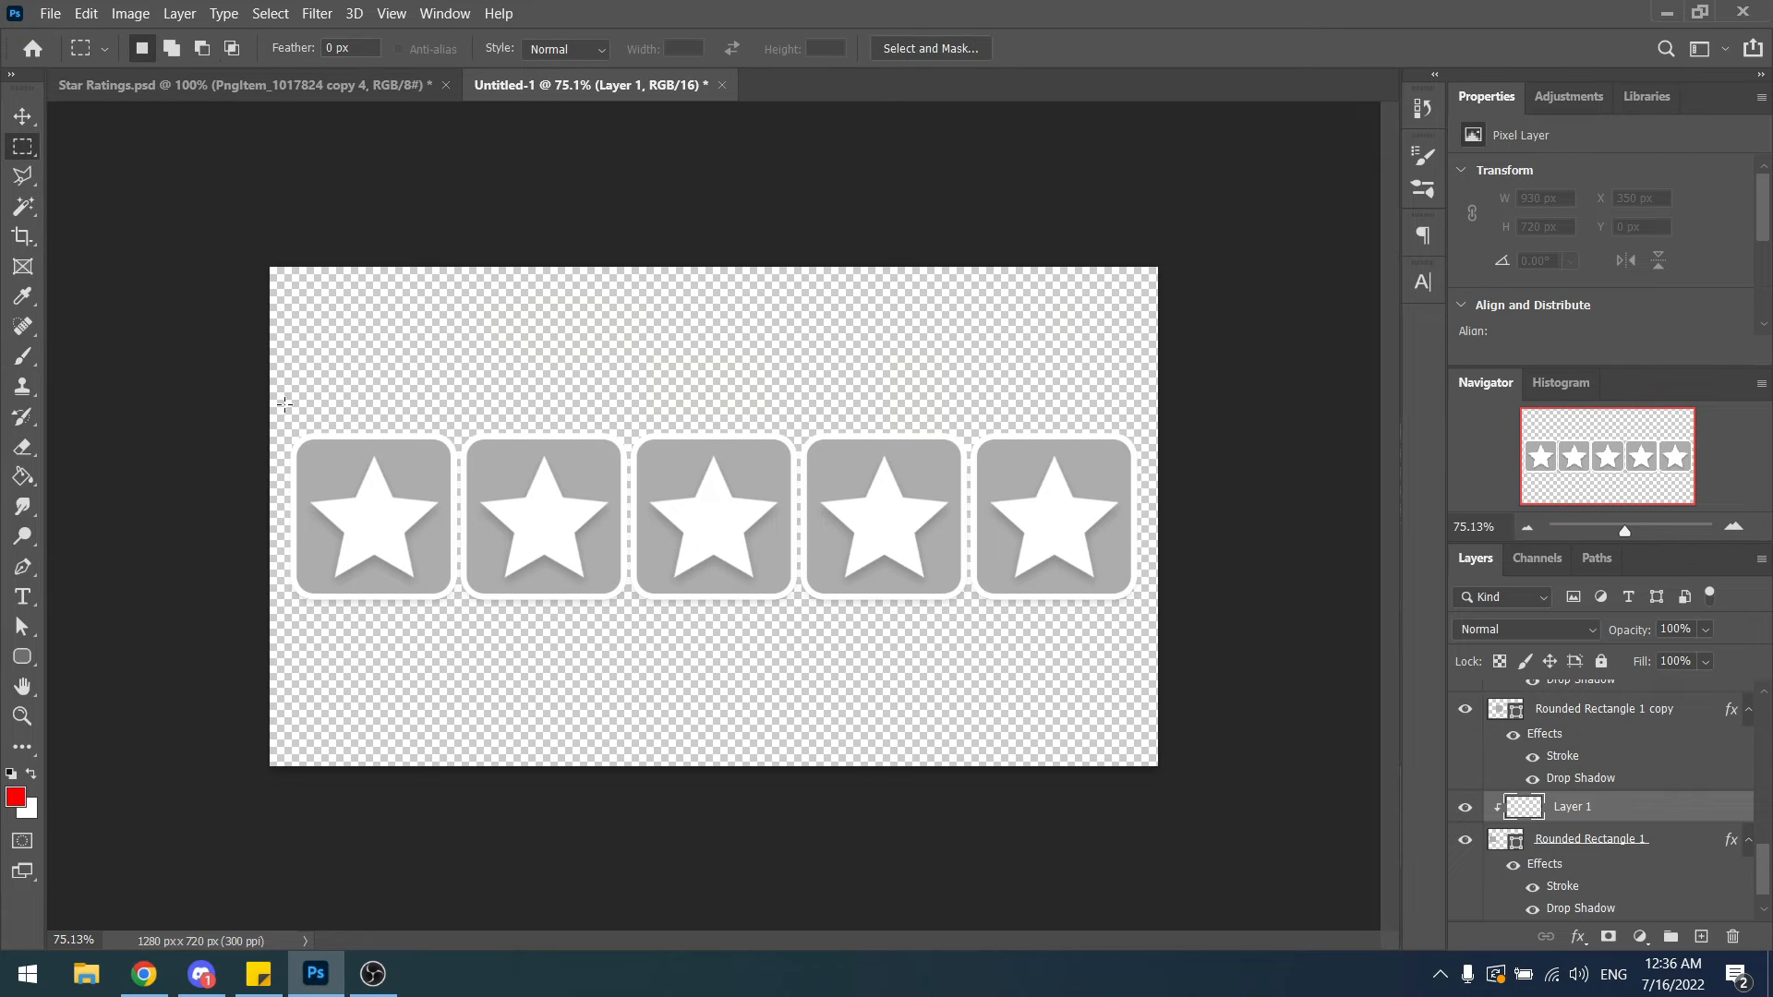
left_click_drag(257, 420, 376, 646)
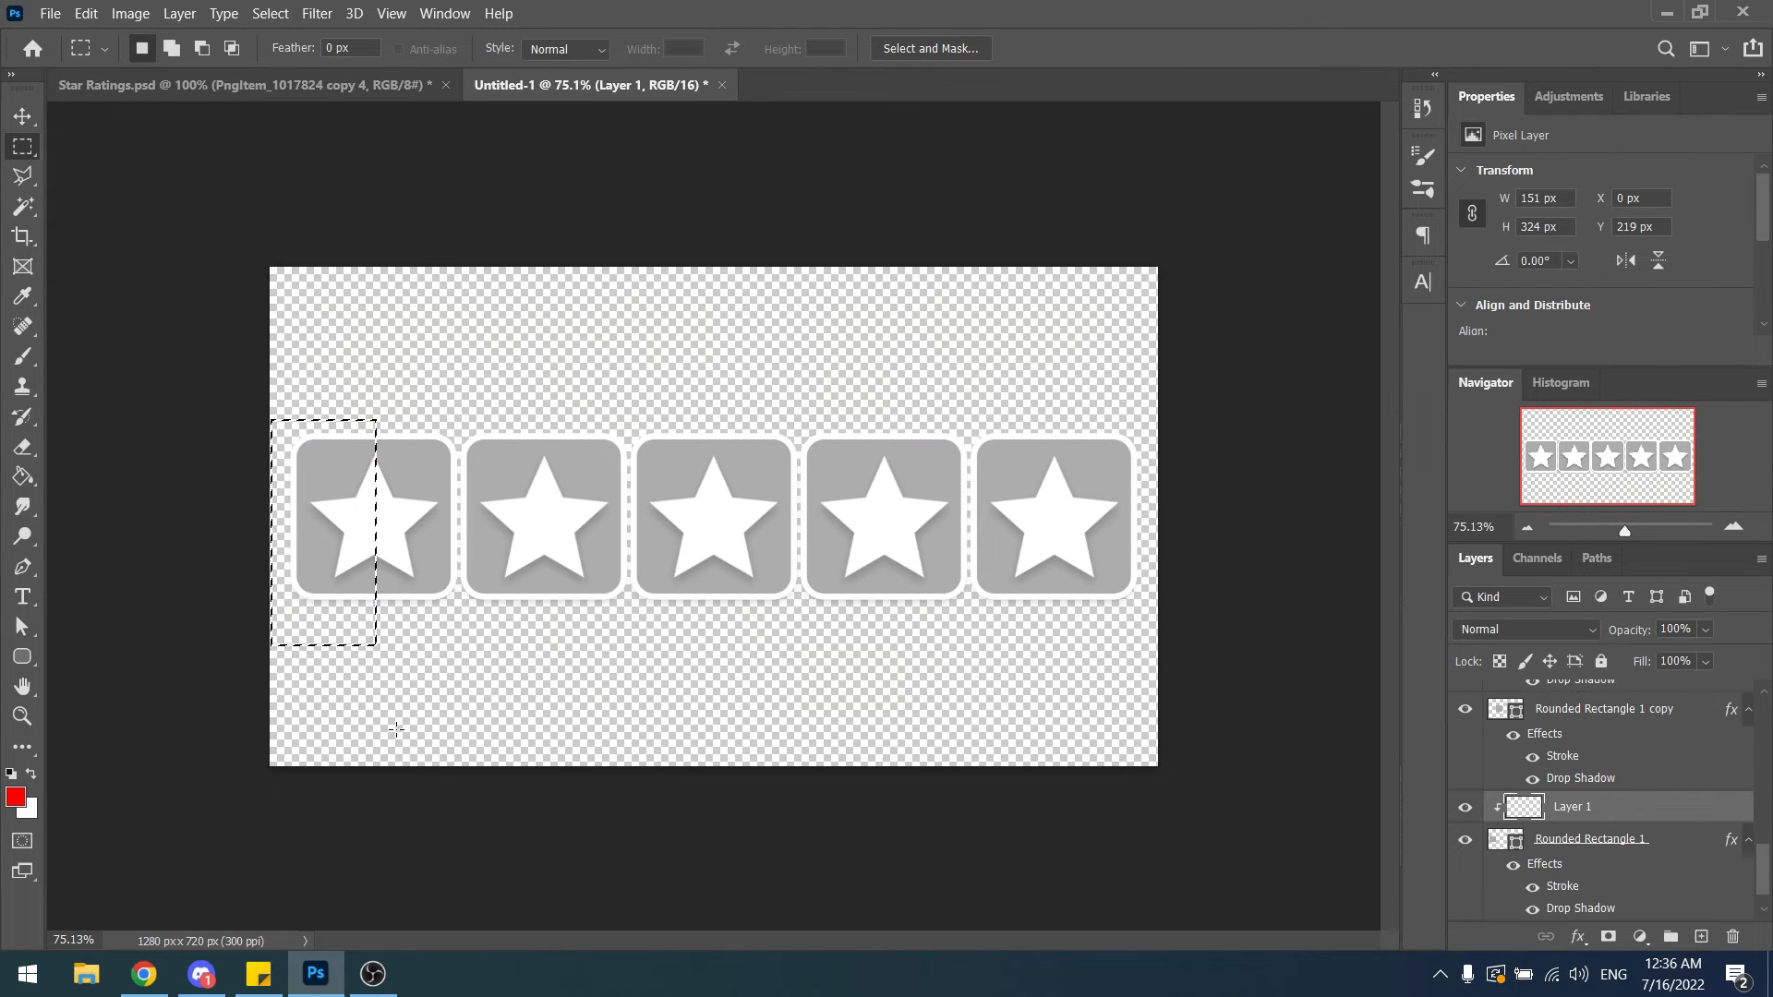
key("b")
mouse_move(355, 442)
left_mouse_down()
mouse_move(379, 492)
mouse_move(334, 600)
mouse_move(324, 384)
left_mouse_up()
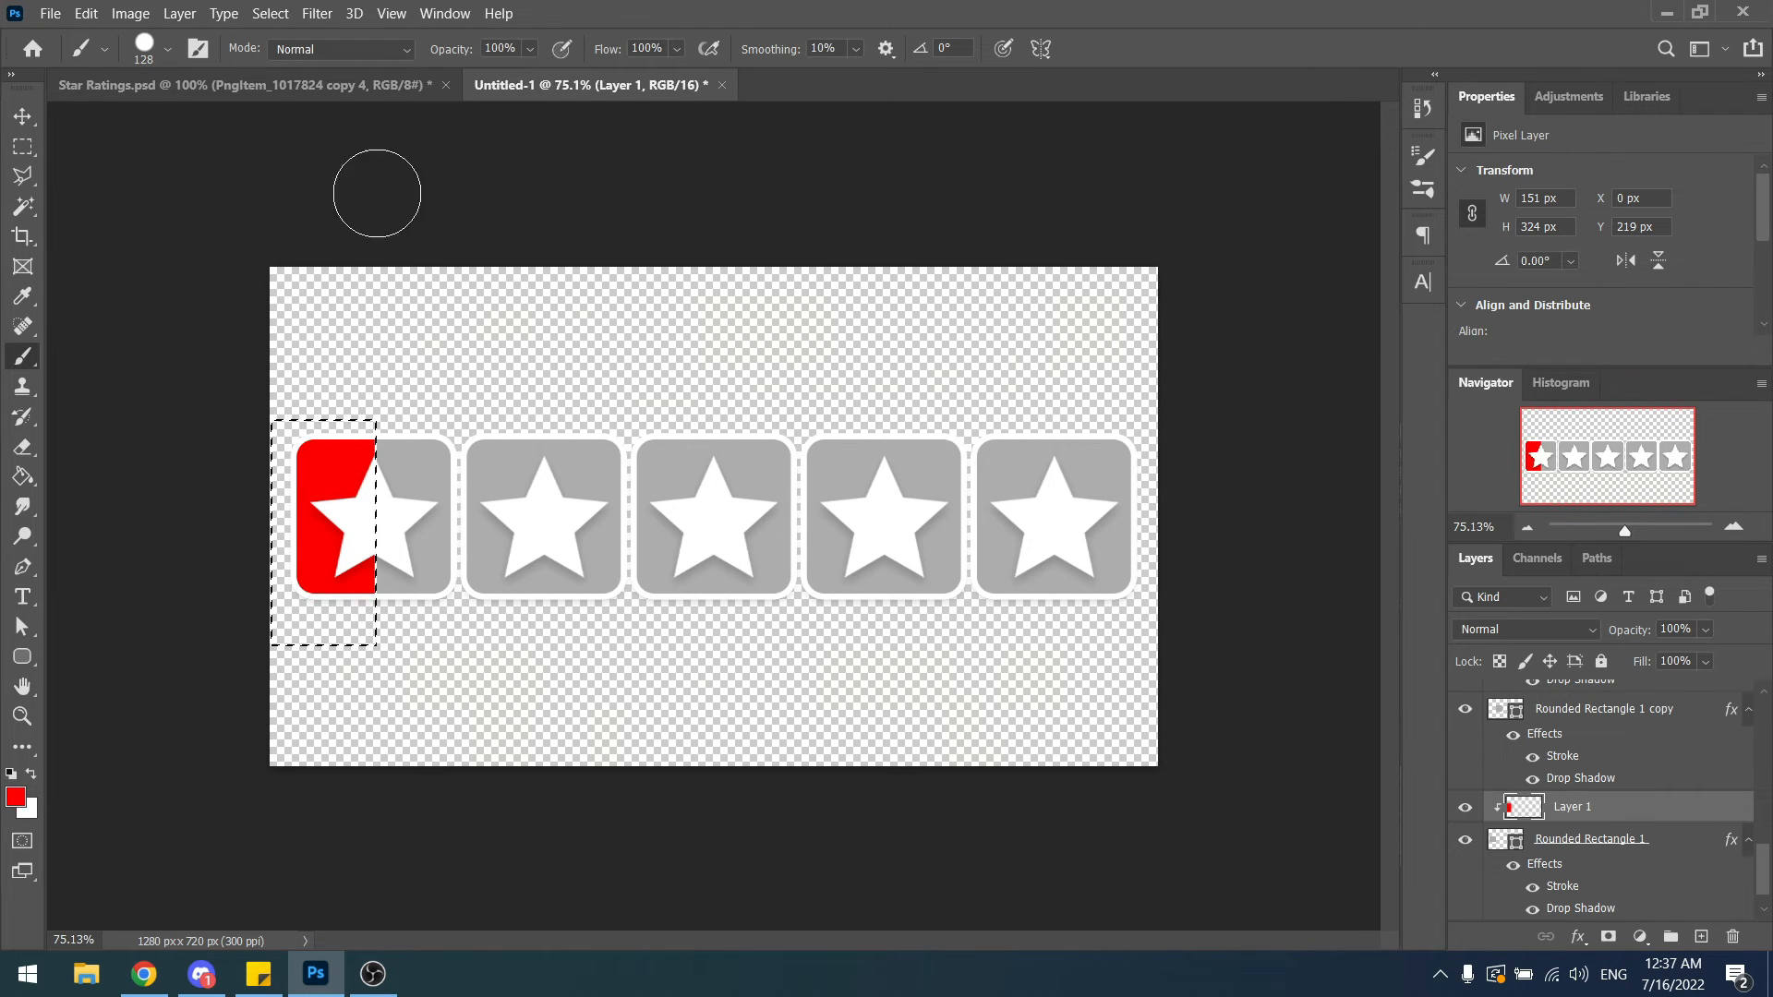
left_click(23, 147)
left_click(301, 172)
scroll(319, 459, "down", 5)
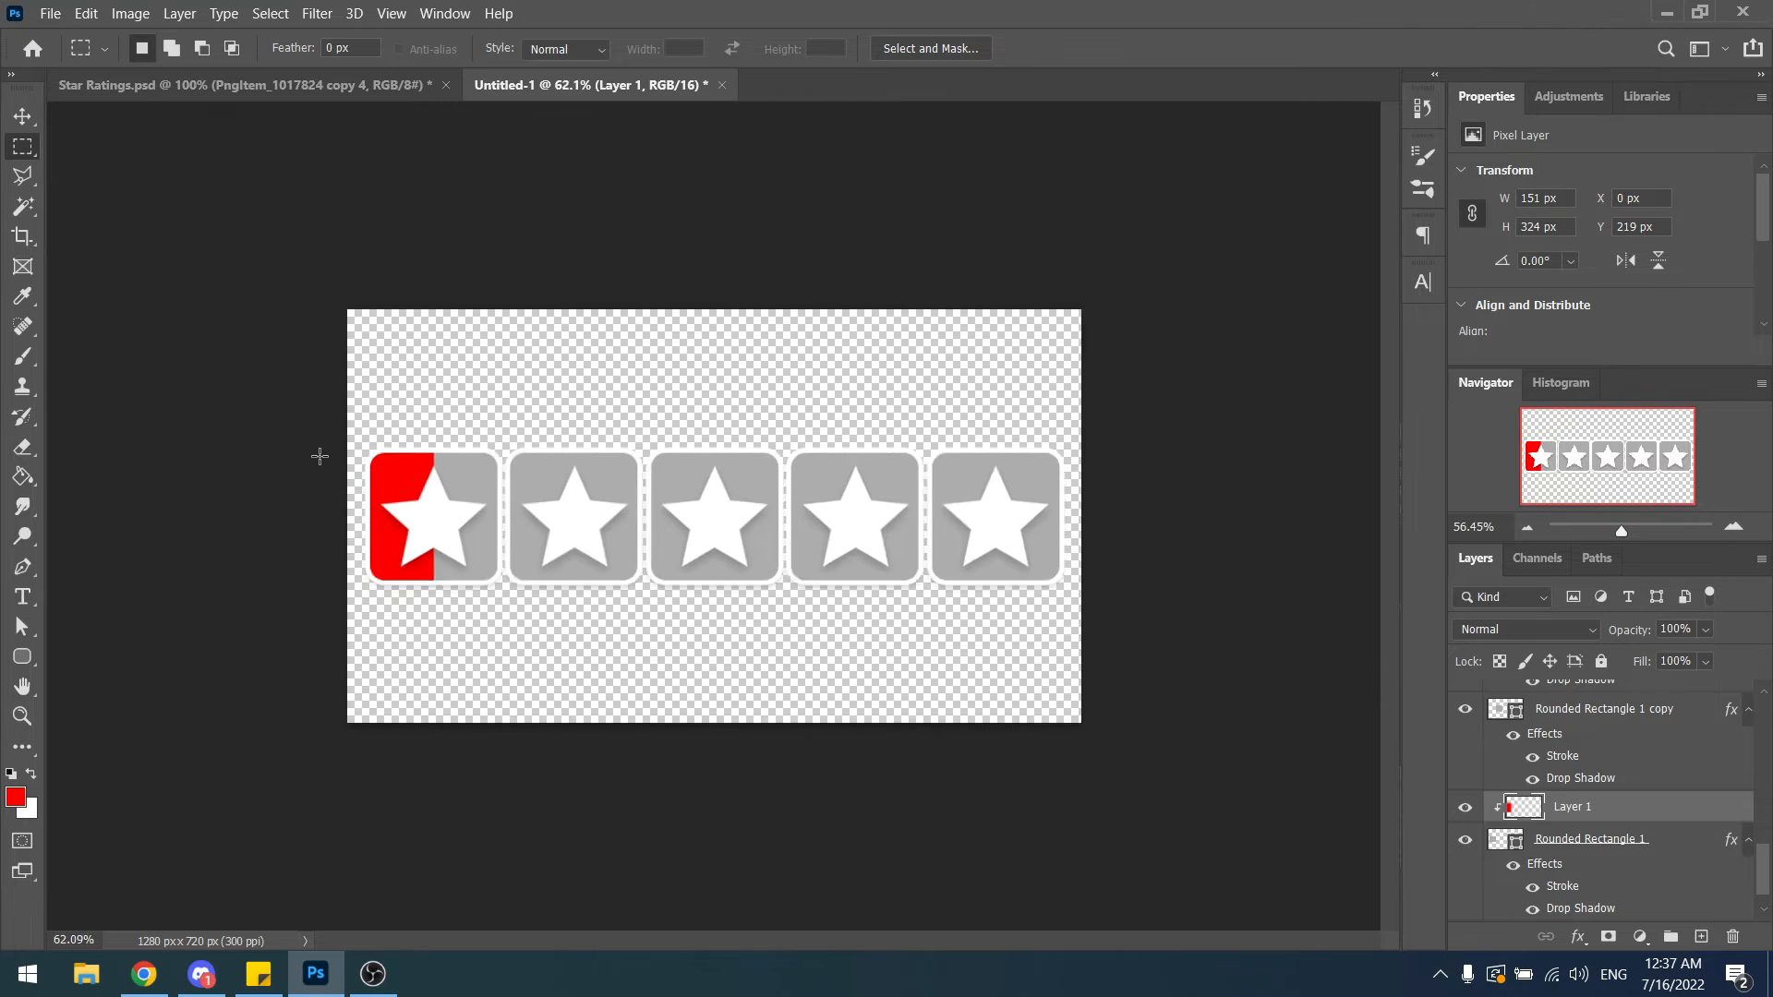
scroll(319, 459, "up", 5)
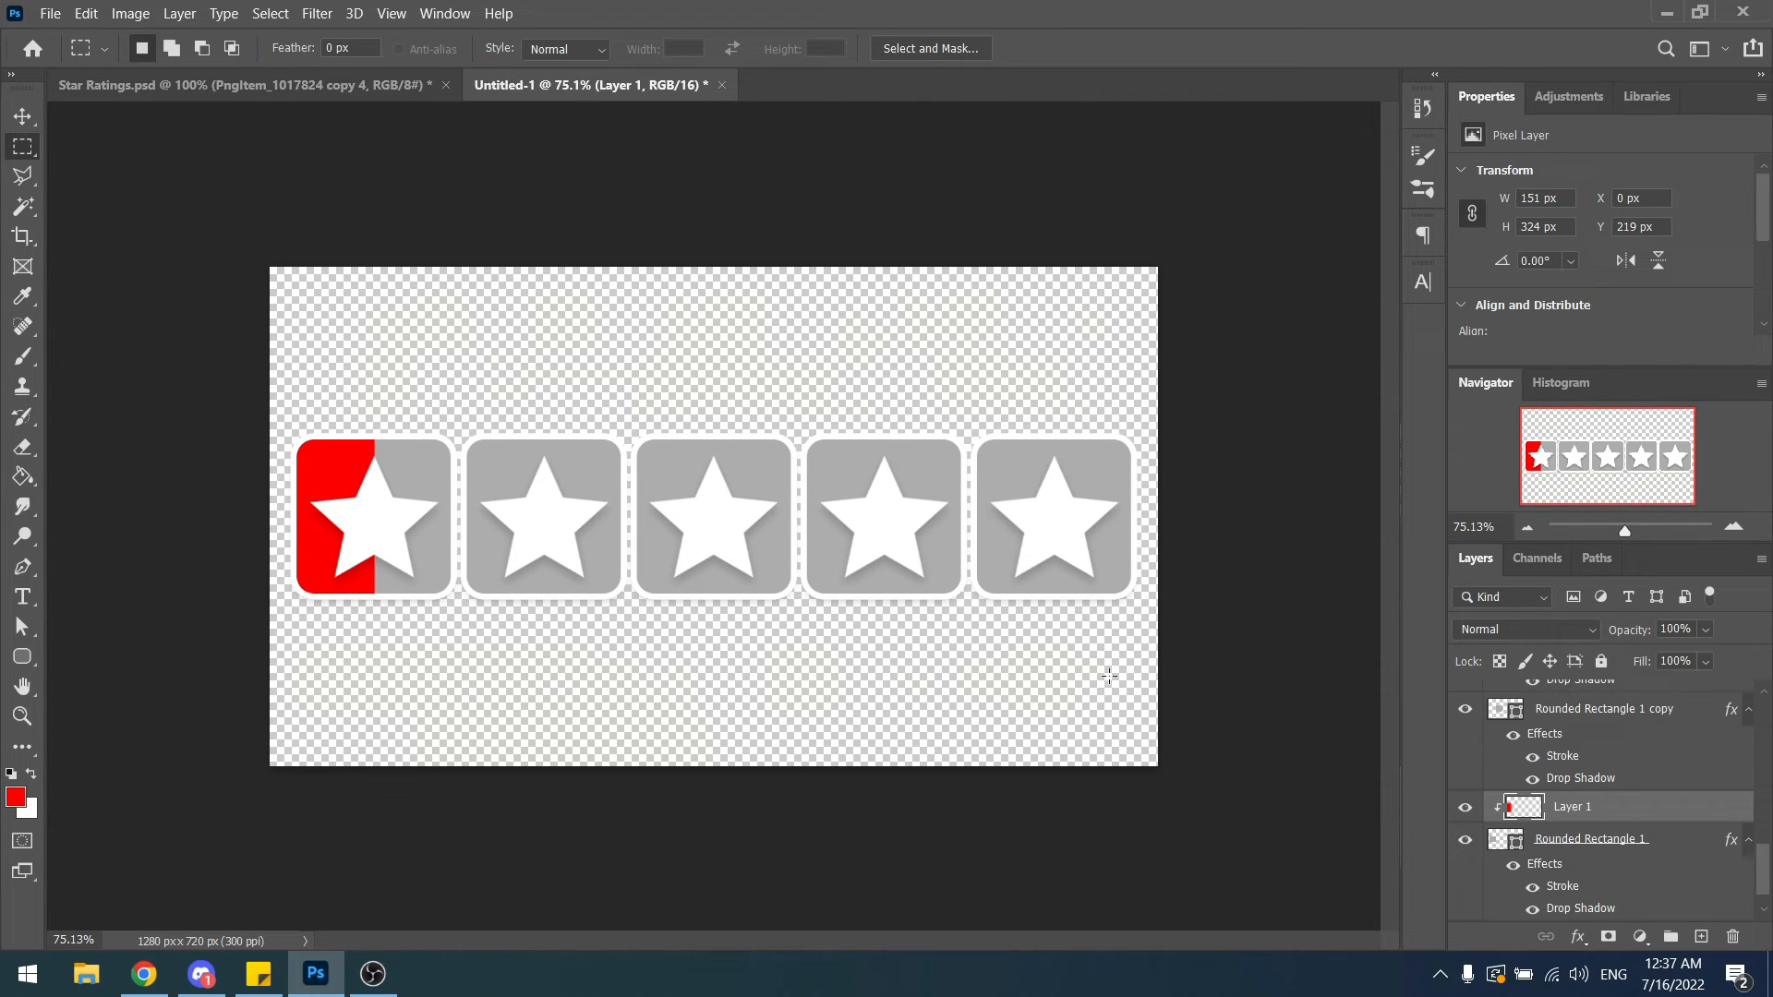
Clear the half fill from Layer 1 and paint the whole first square red with the Brush tool.
key("ctrl+shift+d")
key("Delete")
key("ctrl+d")
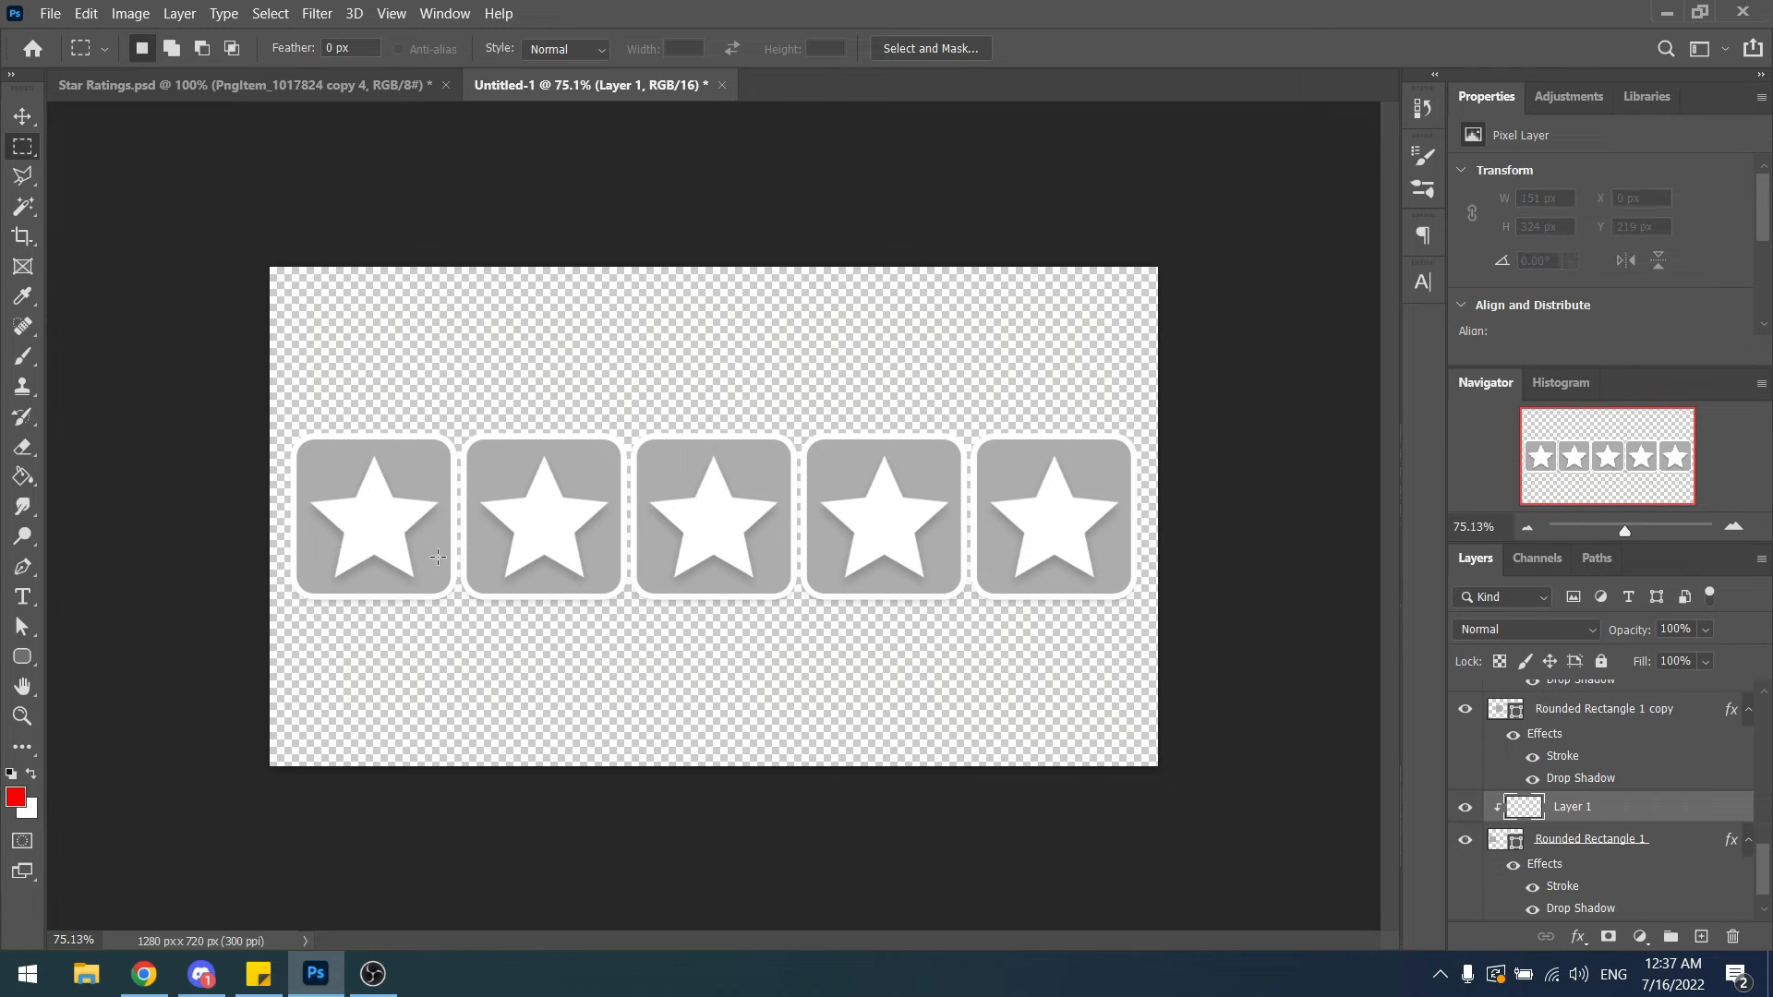
key("b")
mouse_move(364, 498)
left_mouse_down()
mouse_move(331, 607)
mouse_move(407, 517)
left_mouse_up()
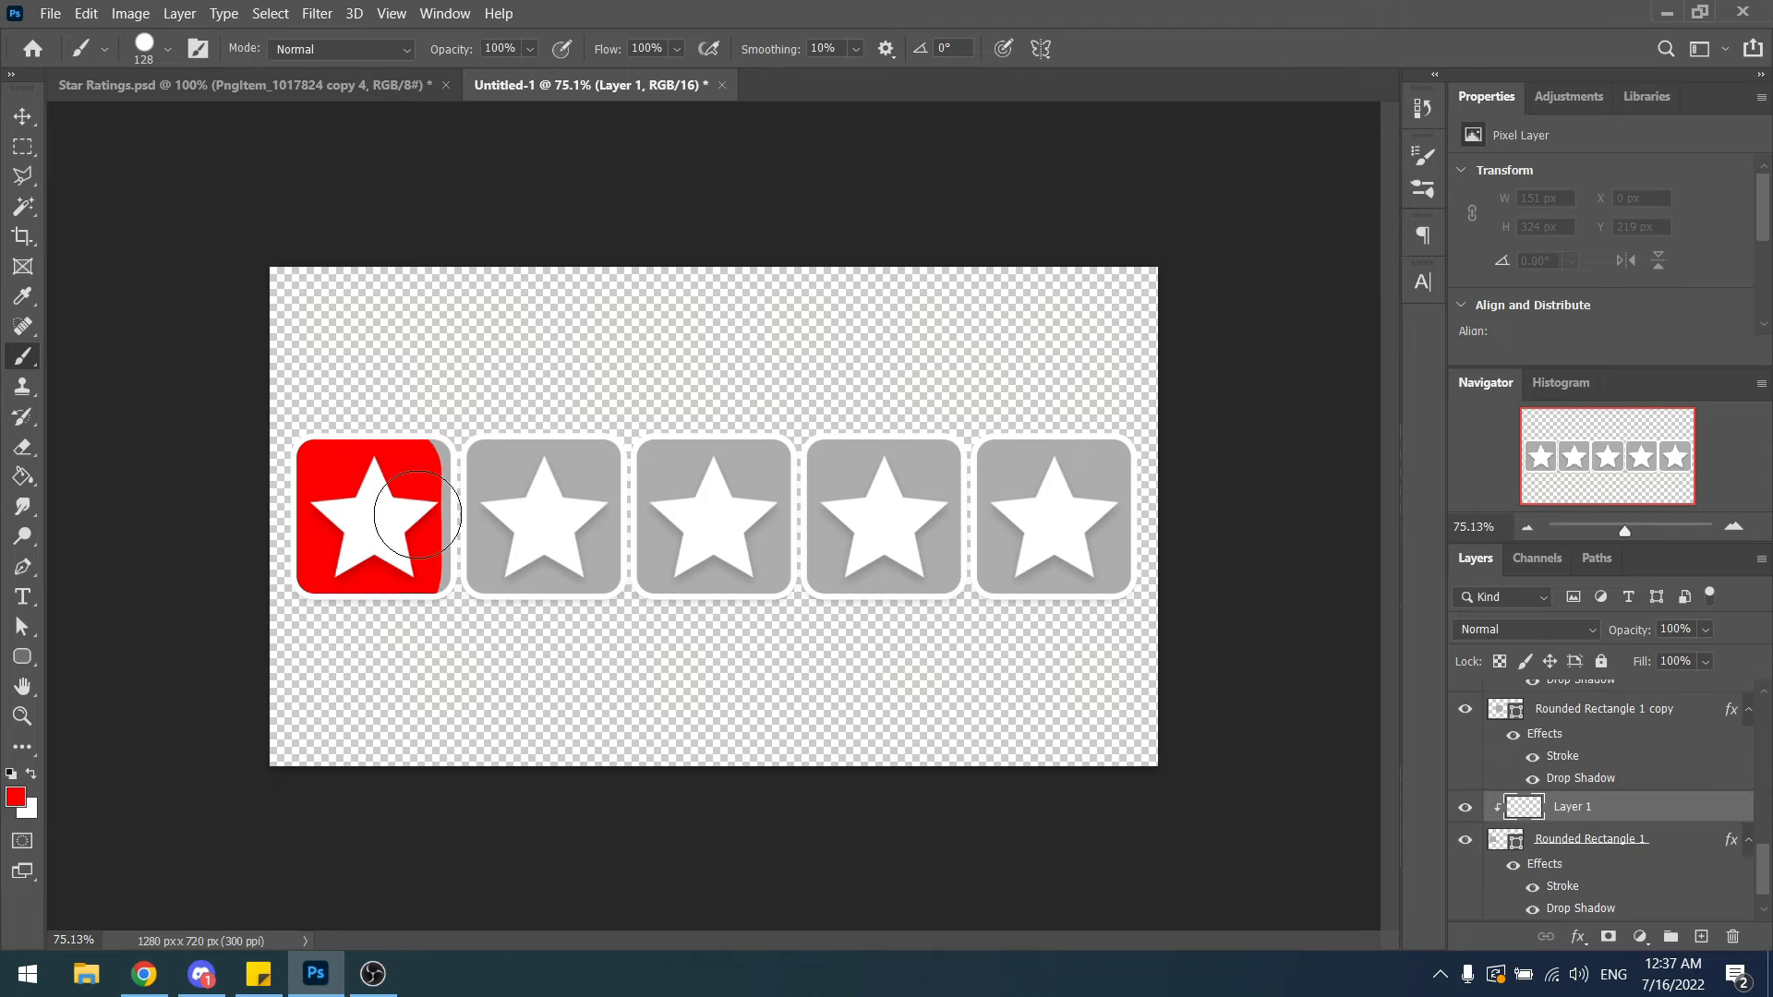
Create a new layer clipped to Rounded Rectangle 1 copy and paint the second square red on it.
left_click(1616, 715)
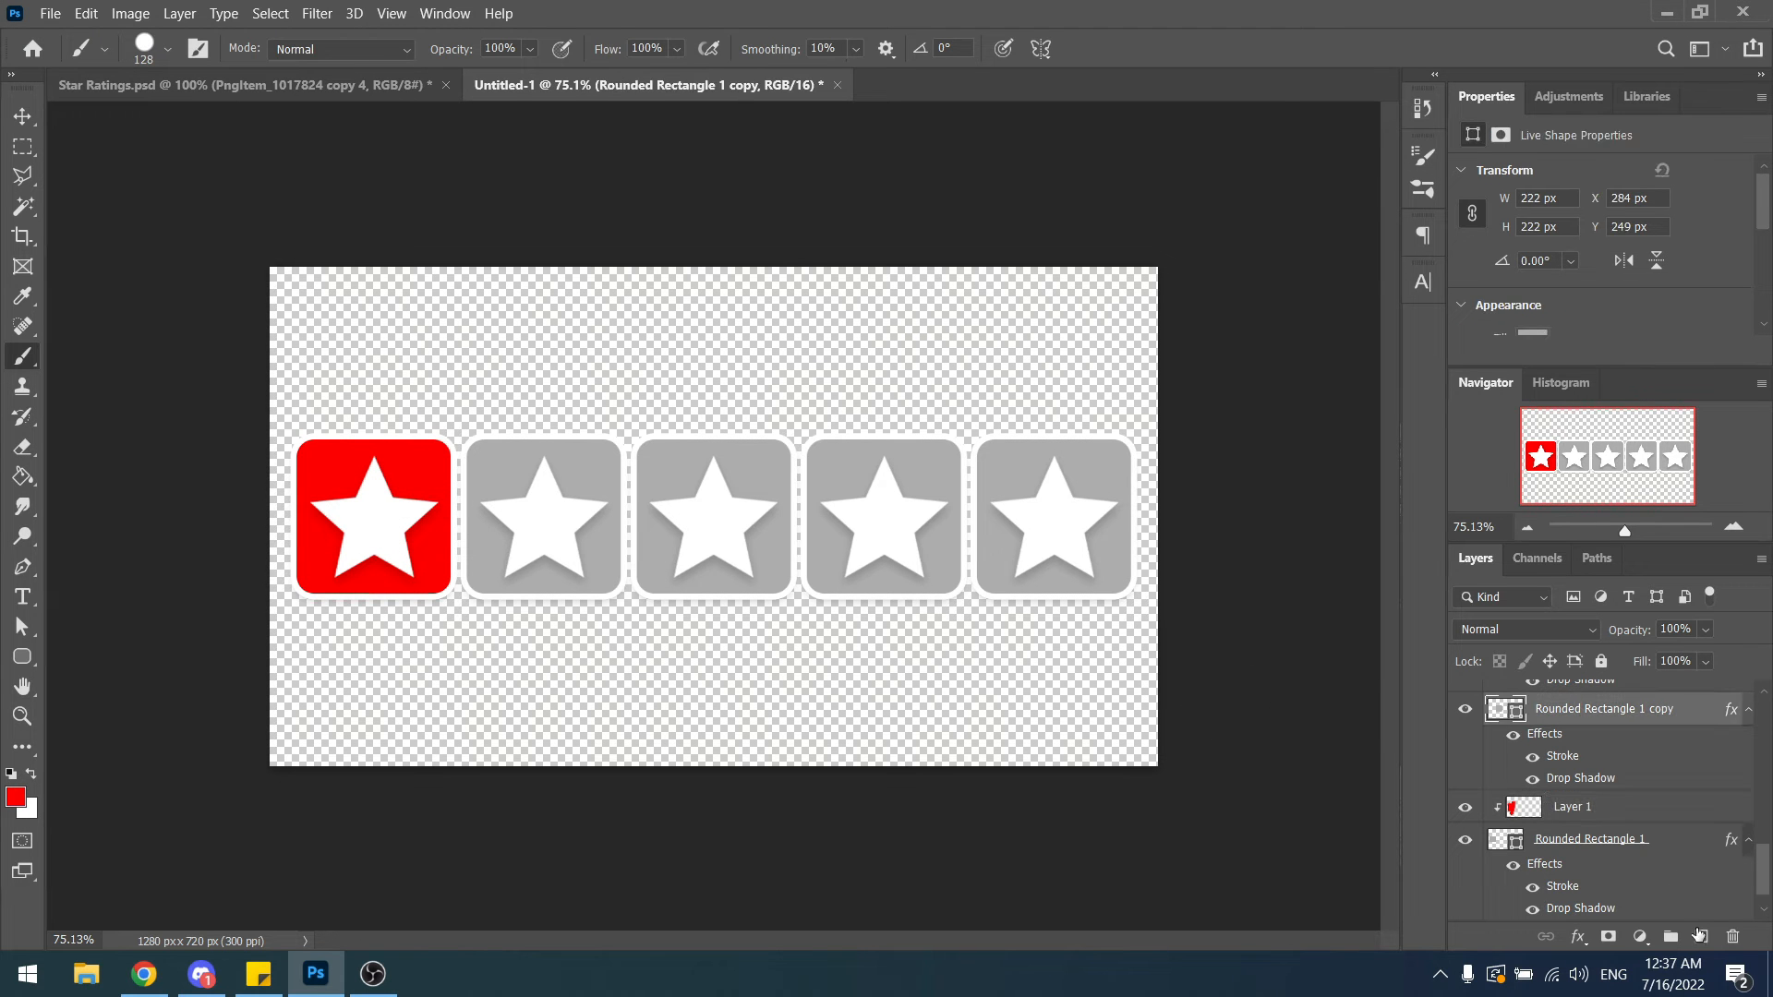
key("ctrl+shift+alt+n")
right_click(1616, 728)
left_click(1420, 421)
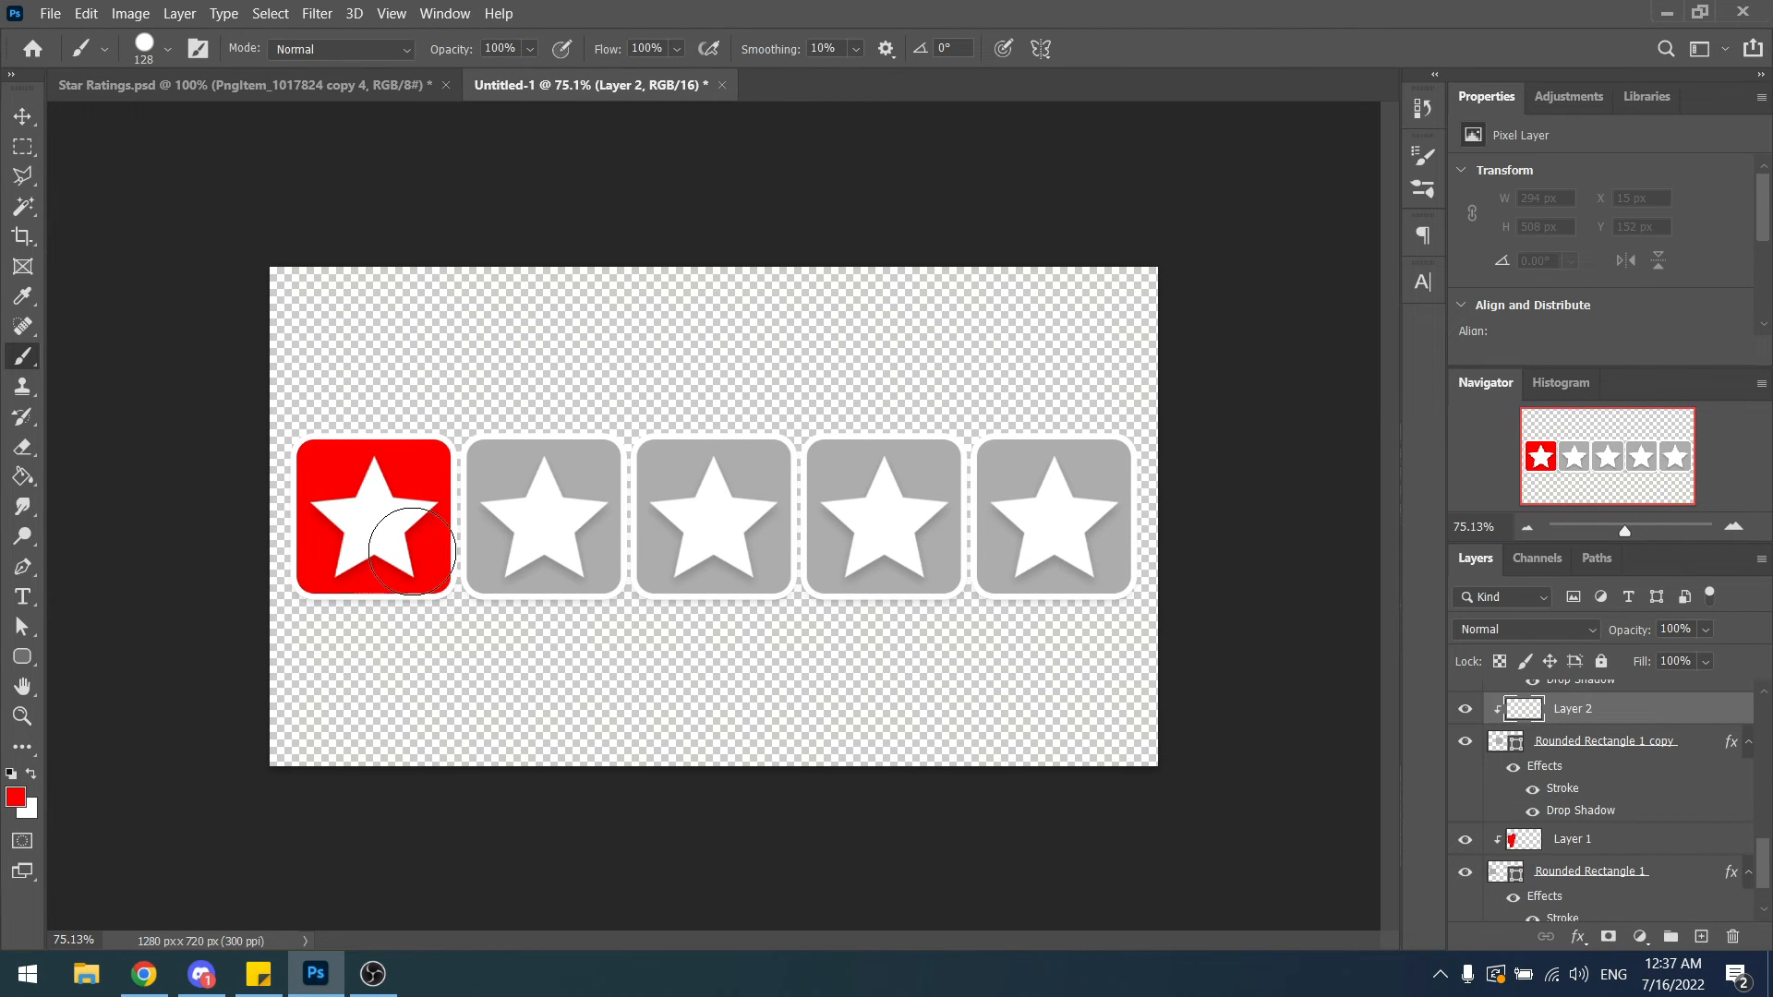
mouse_move(480, 577)
left_mouse_down()
mouse_move(475, 430)
mouse_move(527, 584)
mouse_move(571, 593)
mouse_move(588, 399)
mouse_move(585, 637)
left_mouse_up()
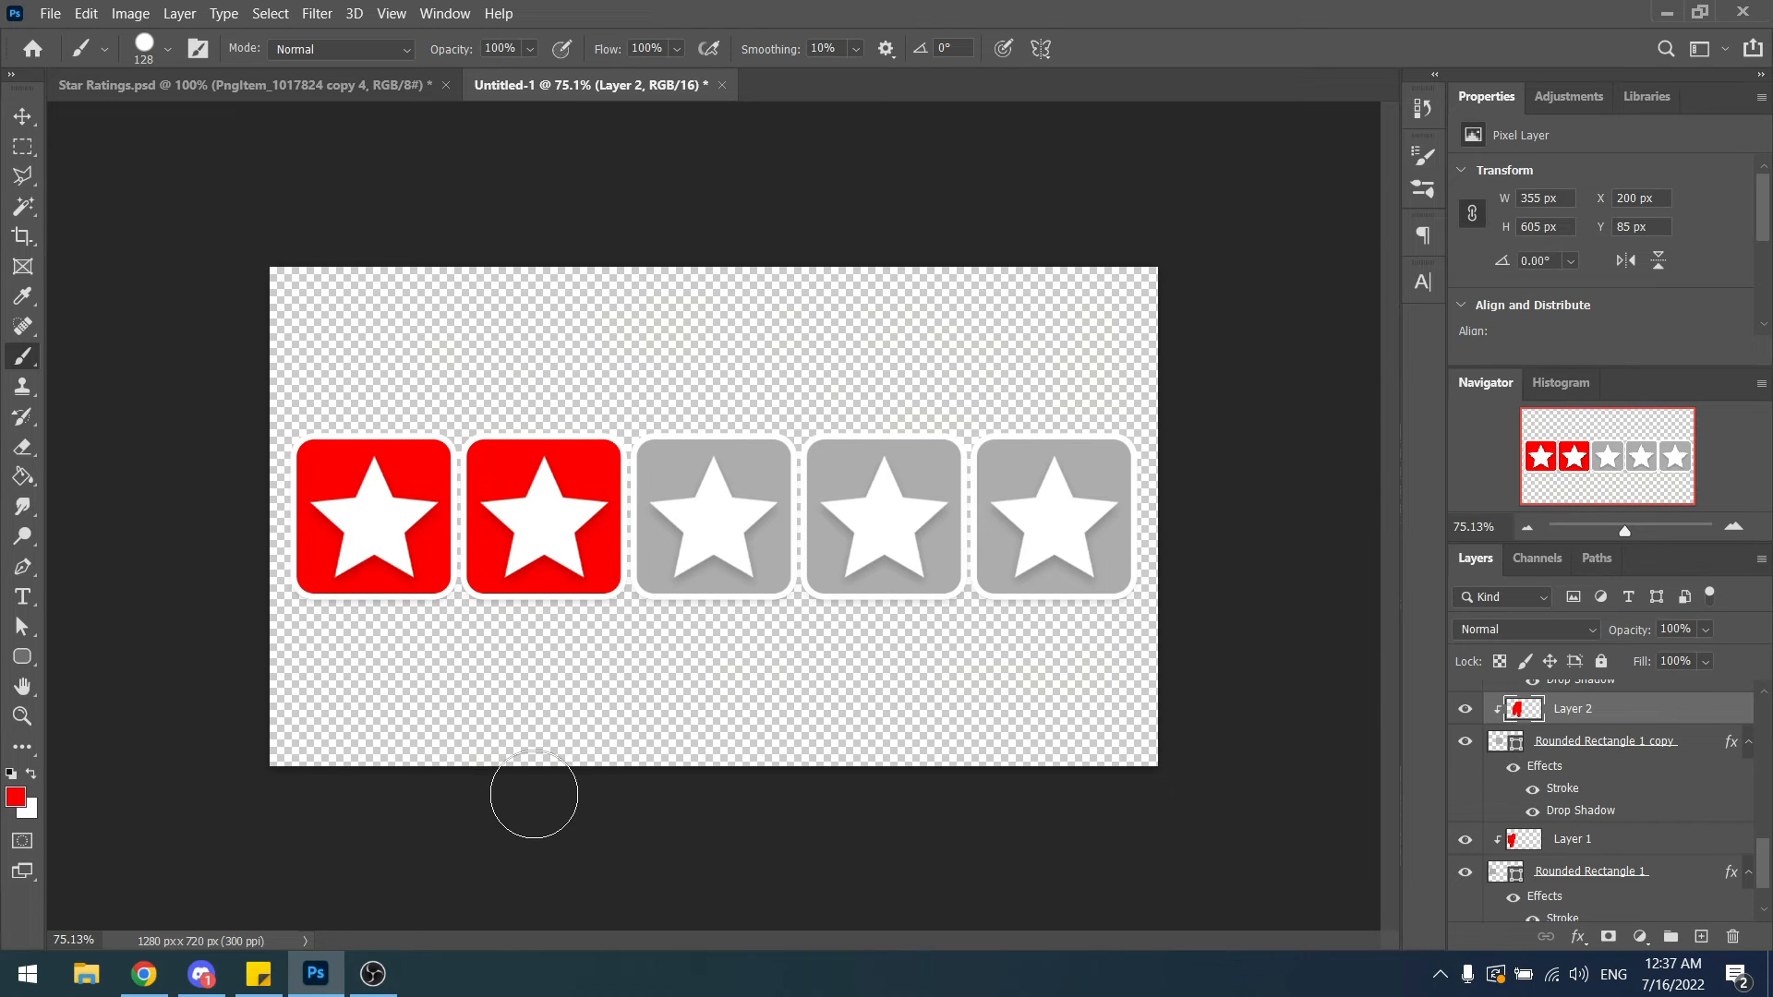
Undo the red painting and the second clipped layer, back to the rectangular selection over the first square's left half.
key("ctrl+z")
key("ctrl+z")
key("ctrl+z")
key("ctrl+z")
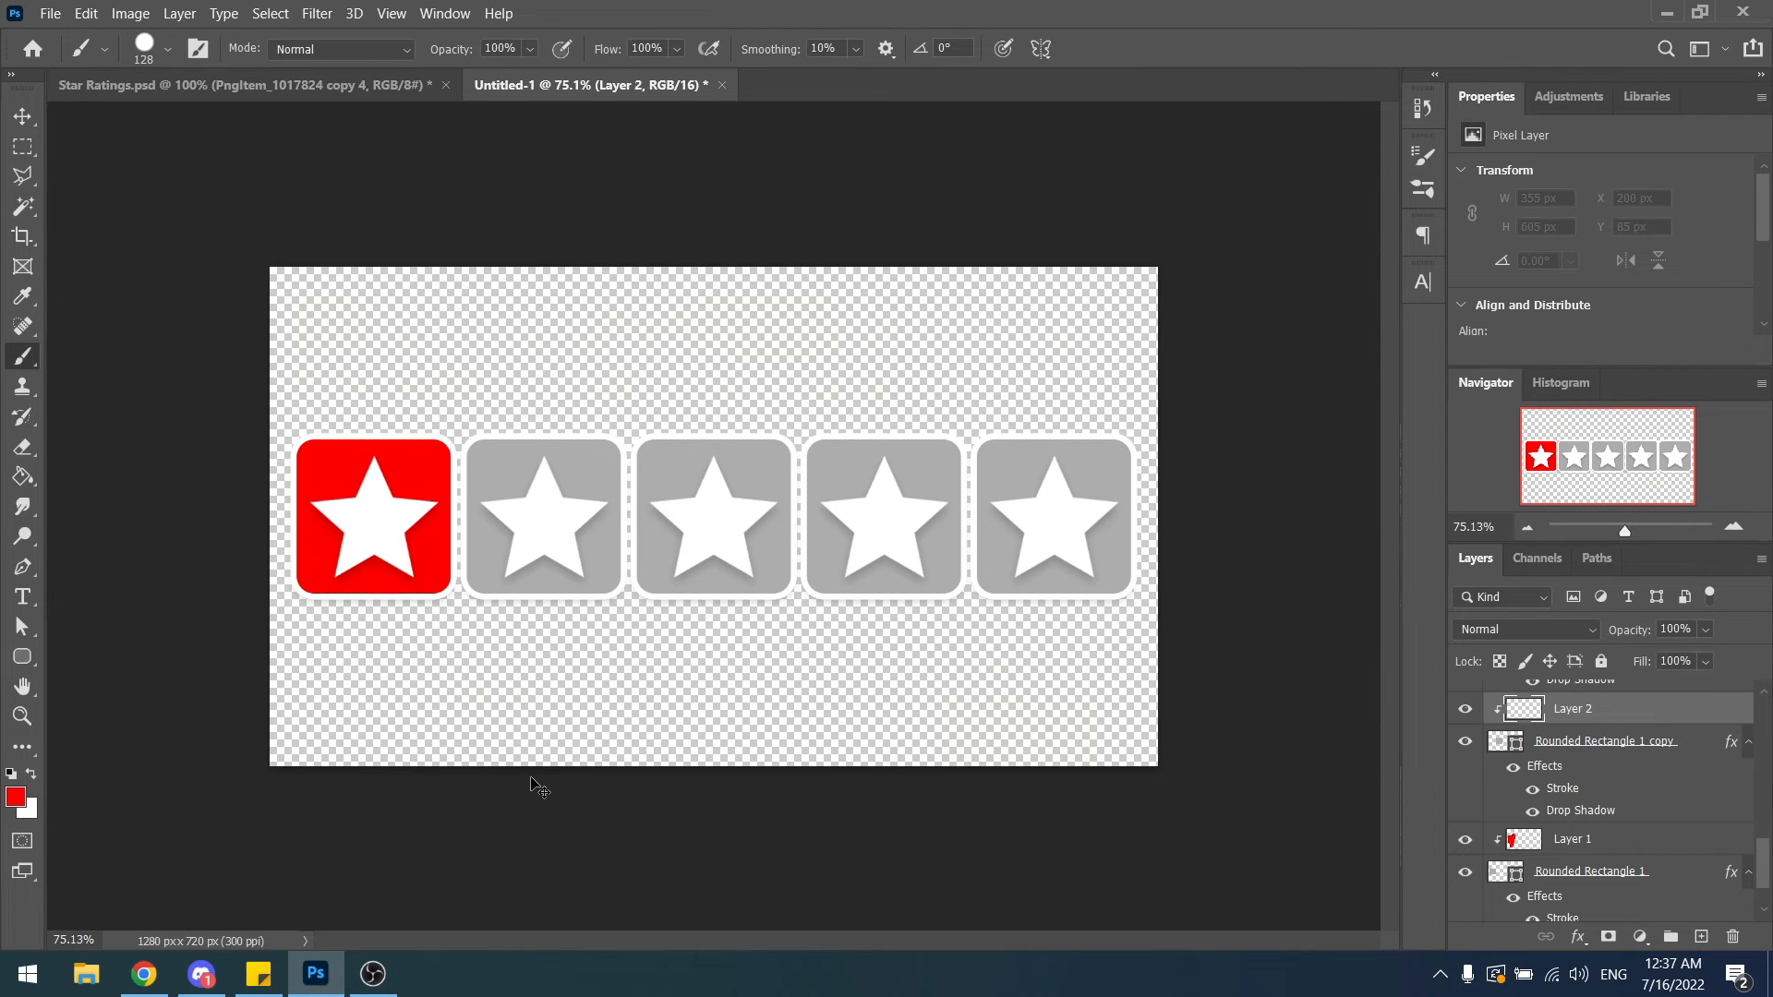
key("ctrl+z")
key("ctrl+z")
key("ctrl+z")
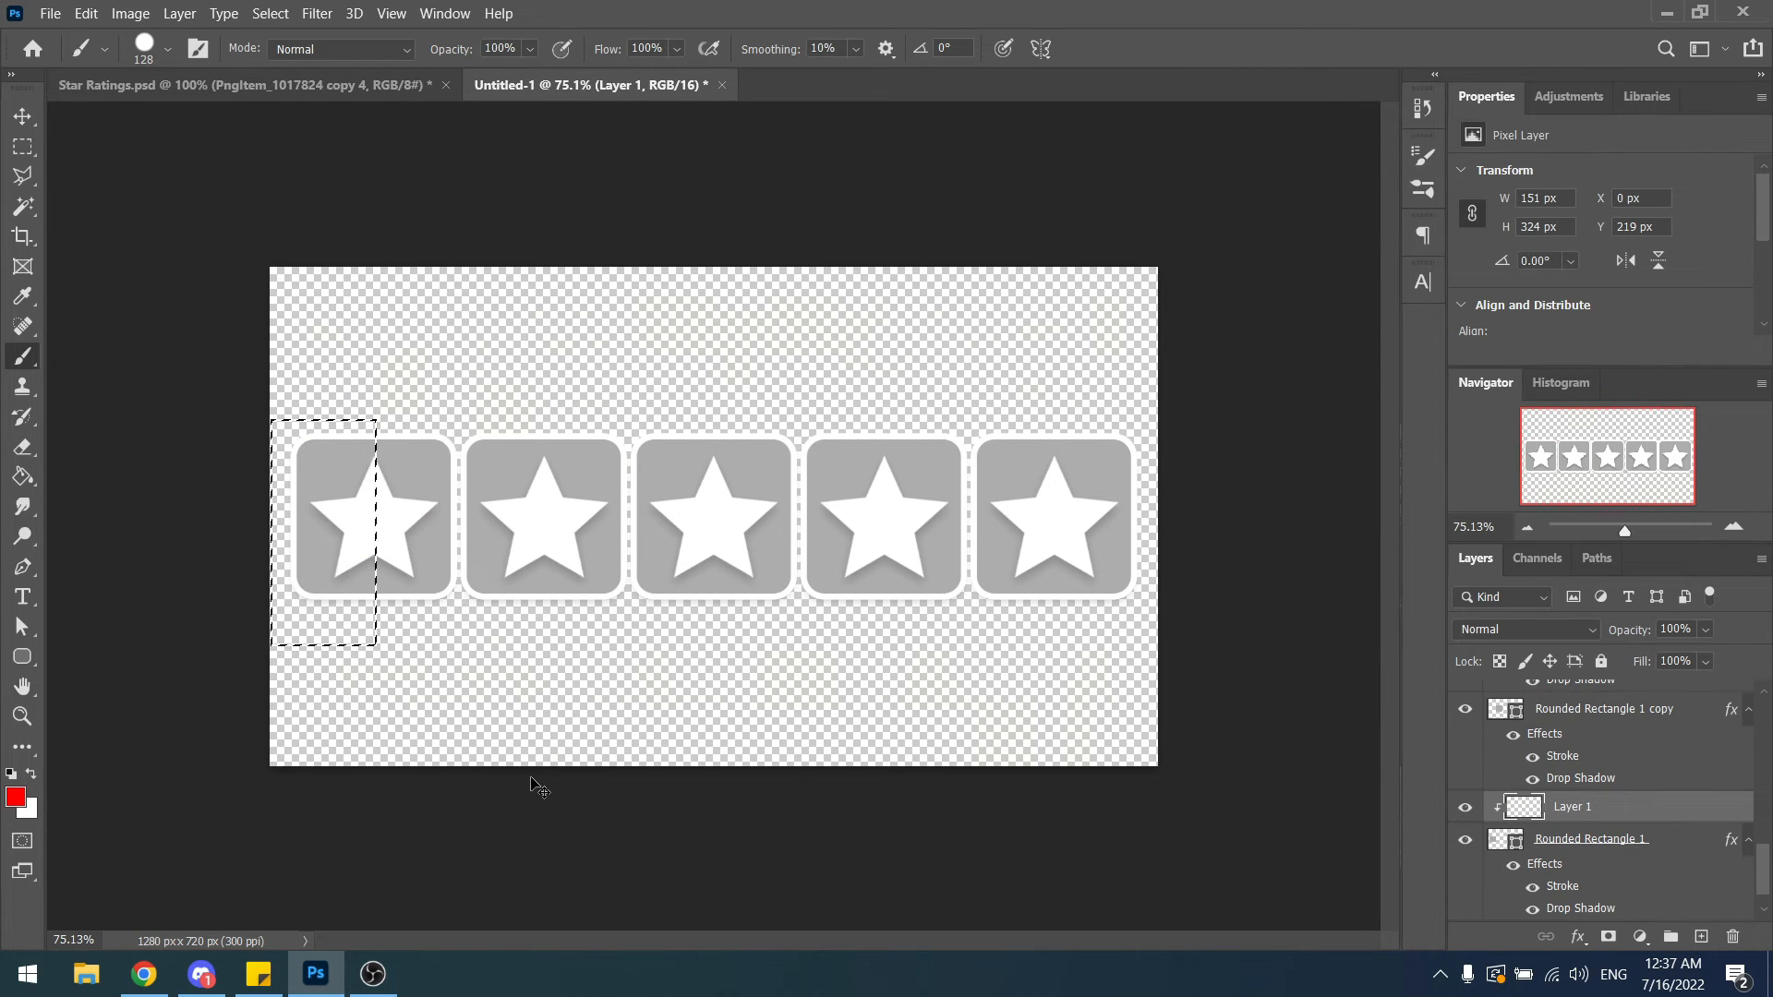
Paint the selected left half of the first square red on Layer 1 and clear the selection.
mouse_move(356, 415)
left_mouse_down()
mouse_move(303, 660)
mouse_move(348, 681)
left_mouse_up()
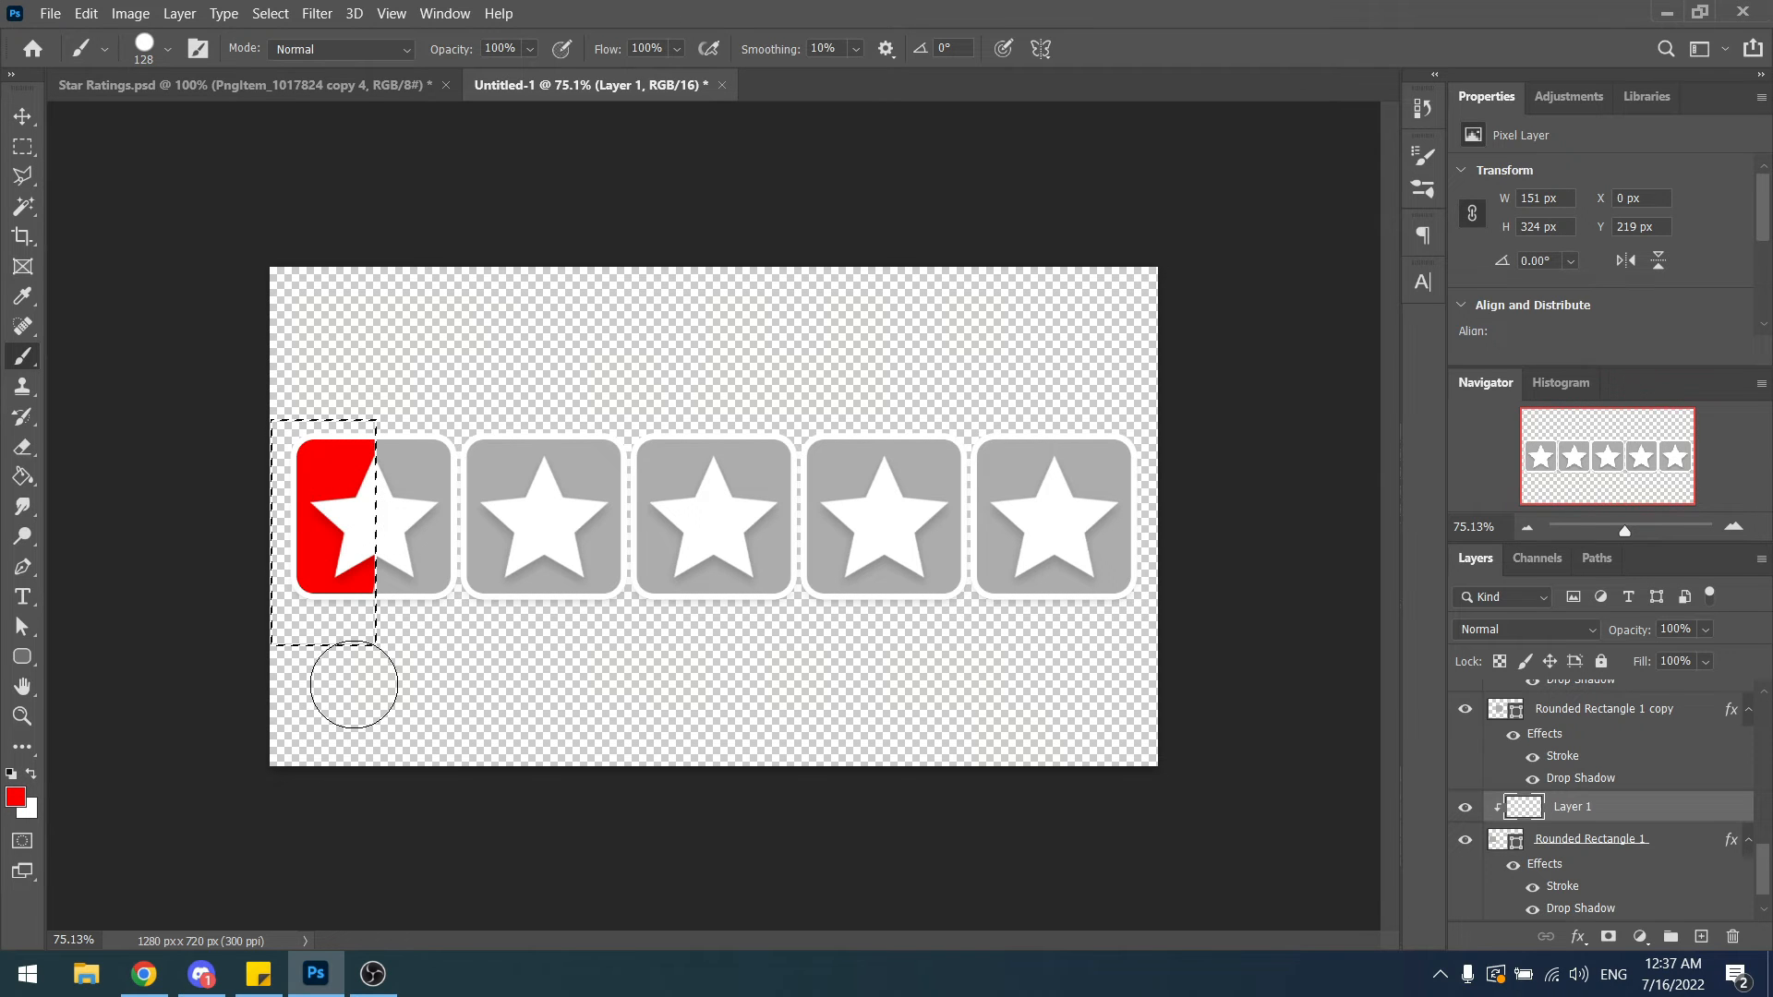
left_click(22, 146)
left_click(304, 145)
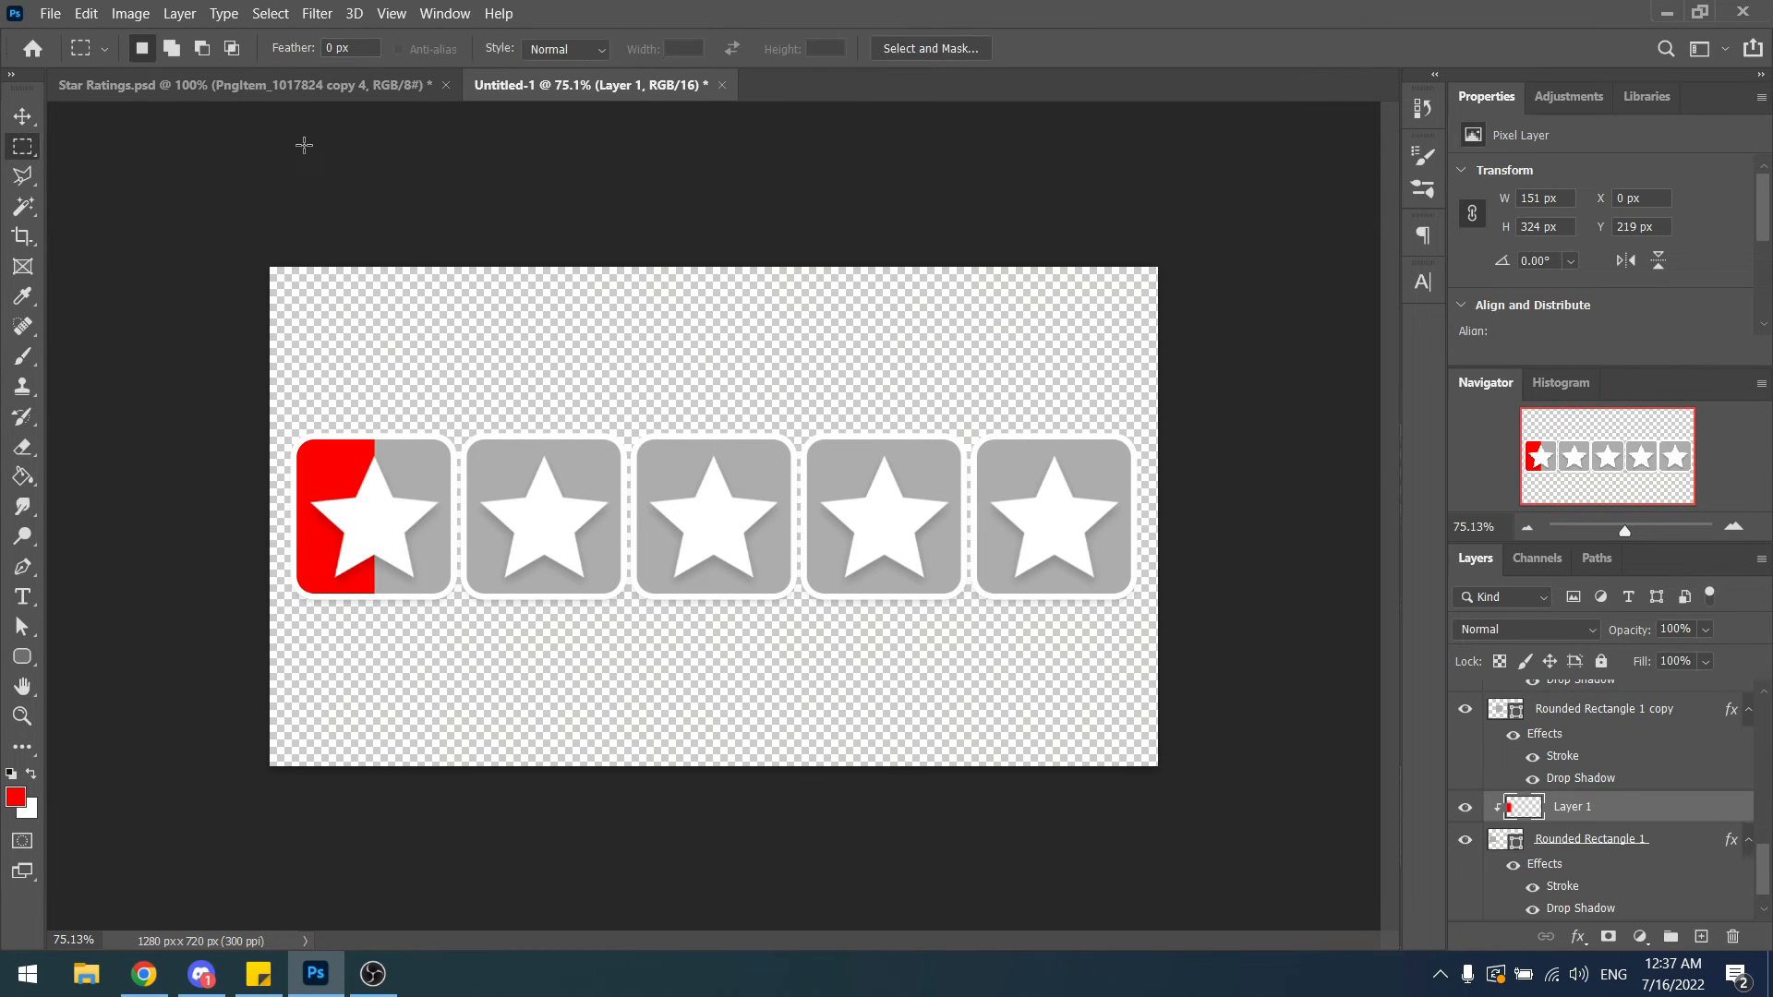
scroll(419, 419, "down", 1)
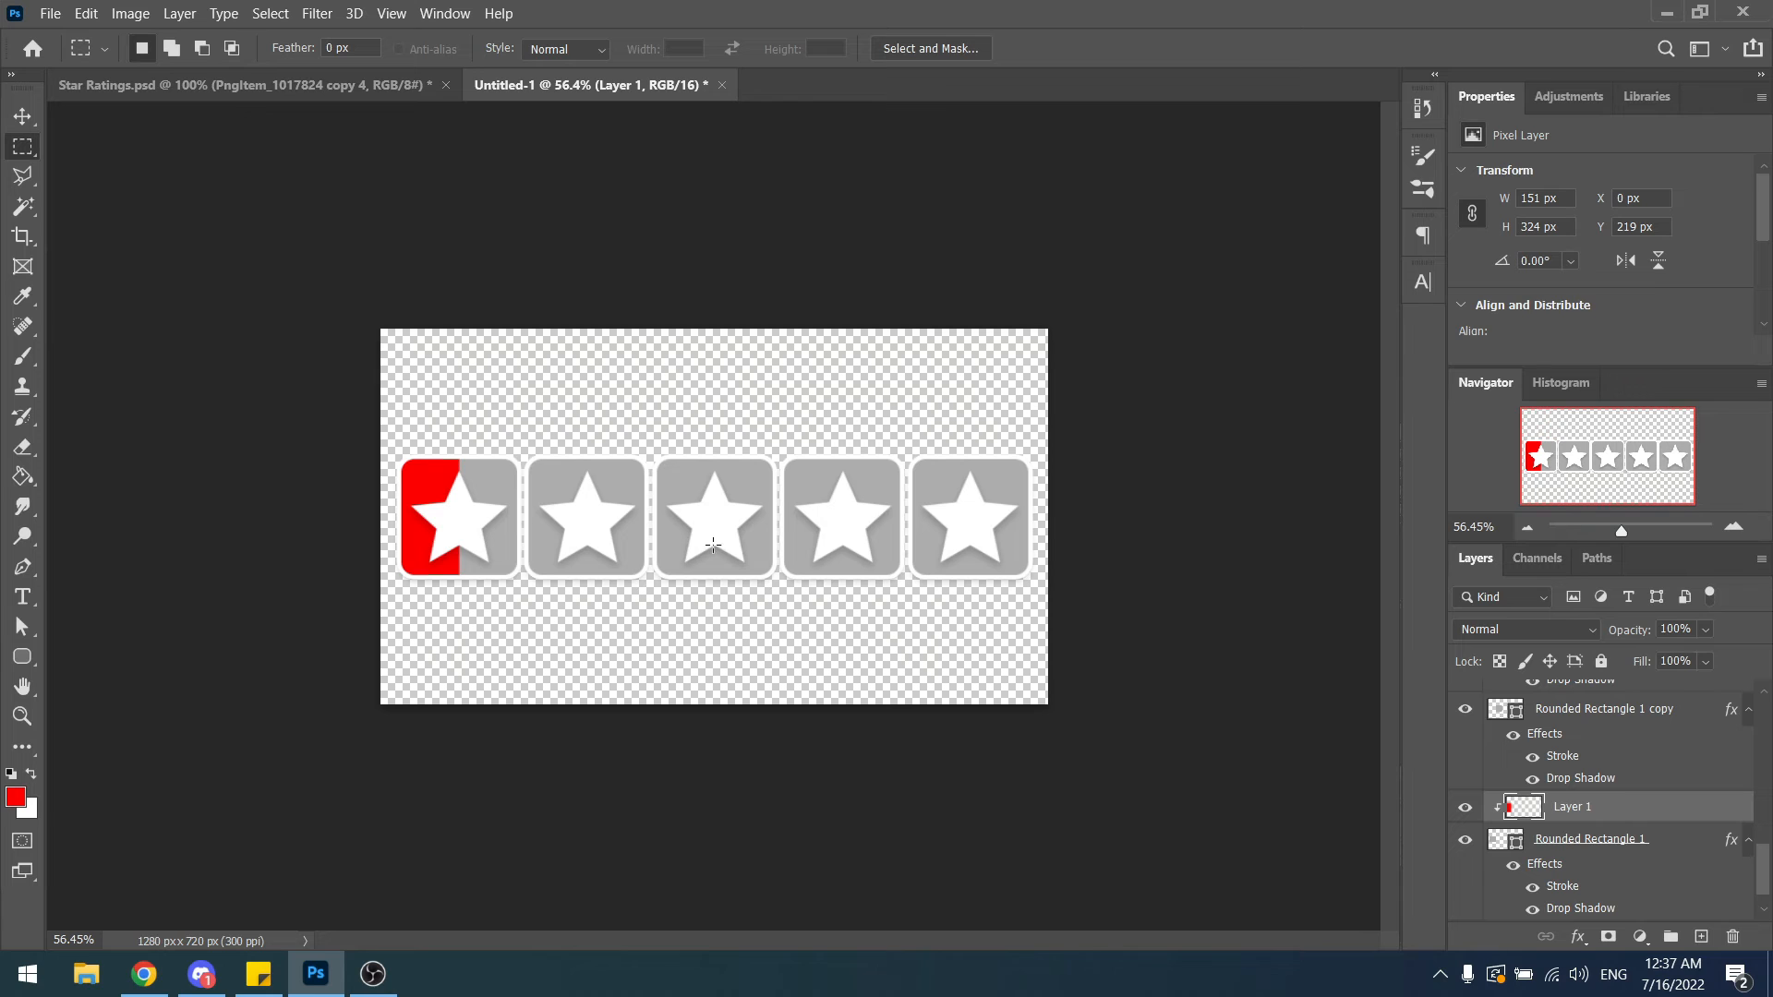
scroll(702, 554, "up", 1)
scroll(697, 572, "down", 1)
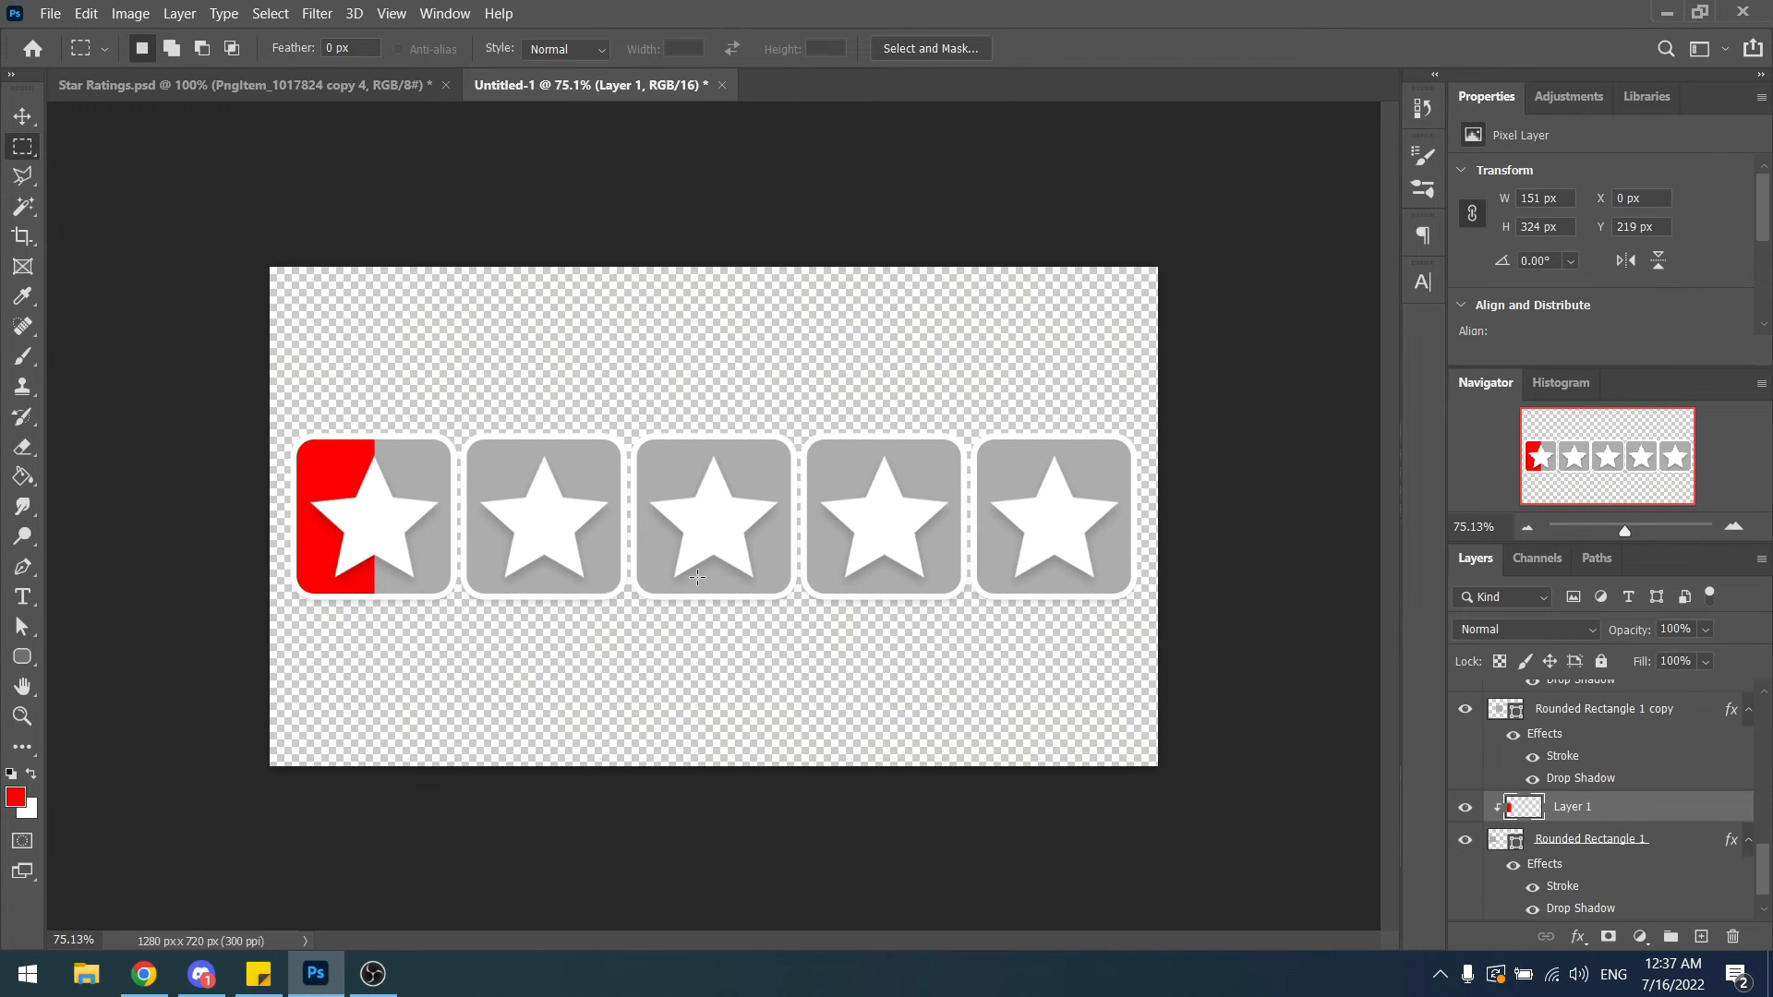
Switch to the Star Ratings.psd document, hide its Negative layer to view the yellow Positive rating, and collapse the Positive group.
left_click(304, 84)
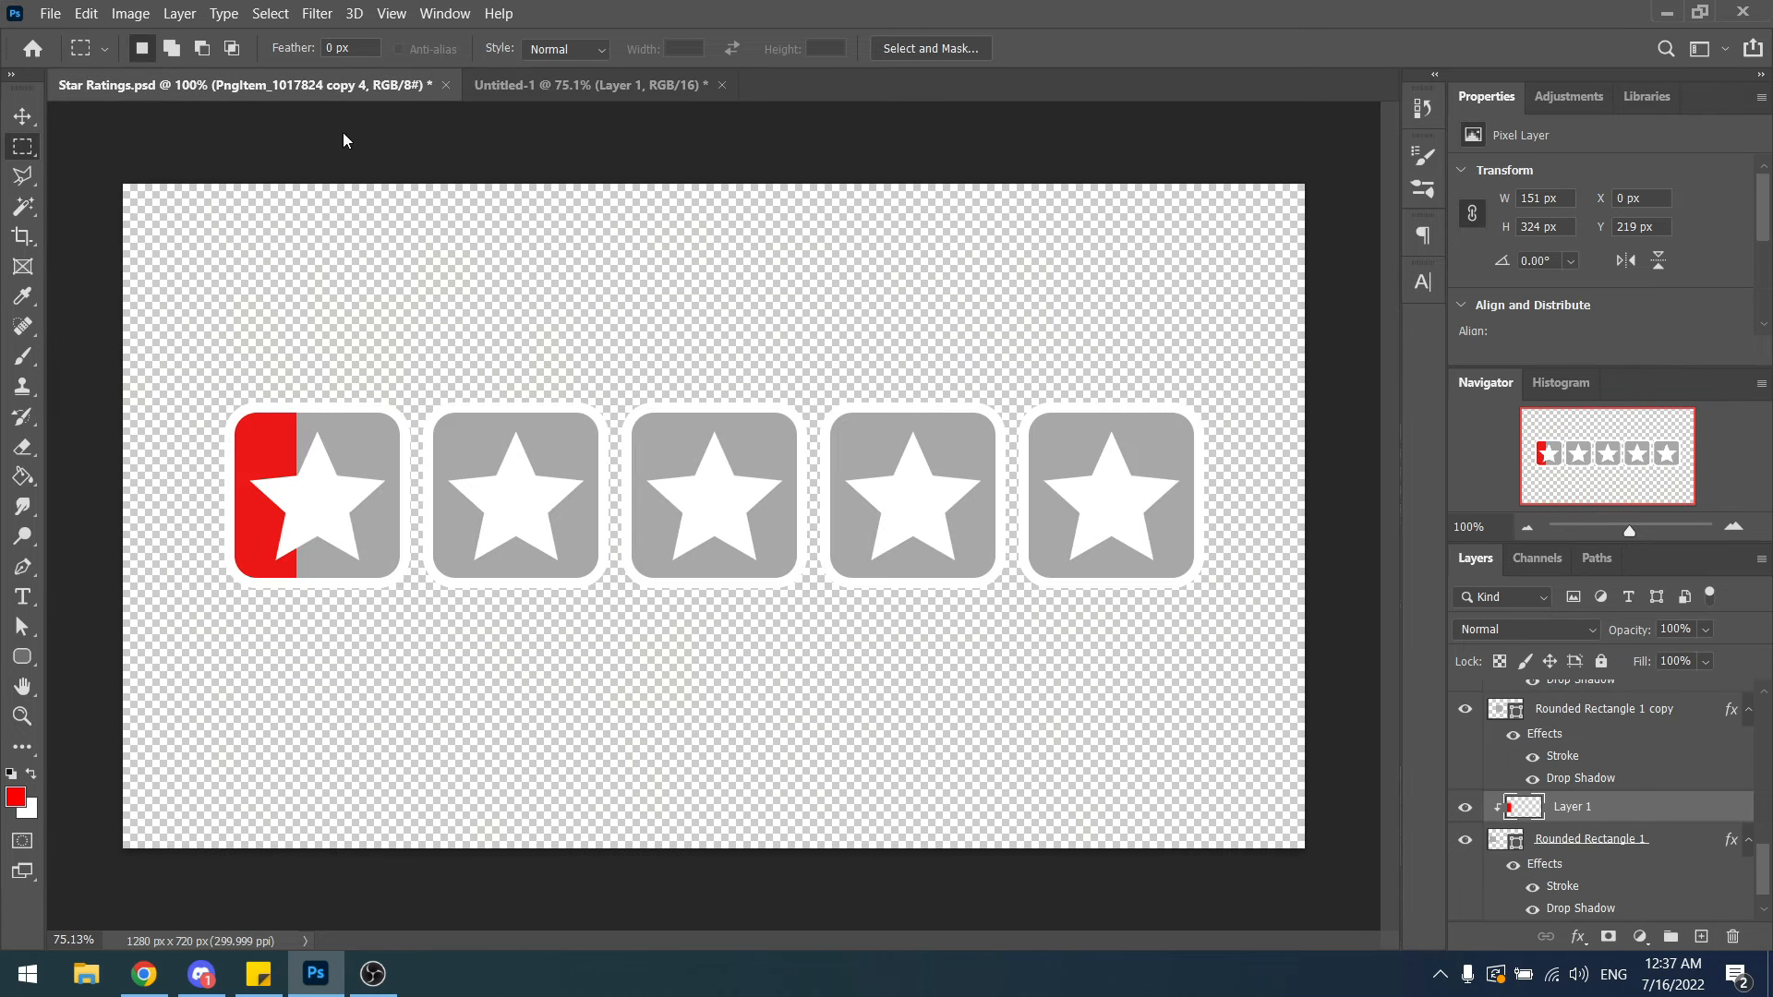
scroll(1531, 717, "down", 1)
left_click(1465, 696)
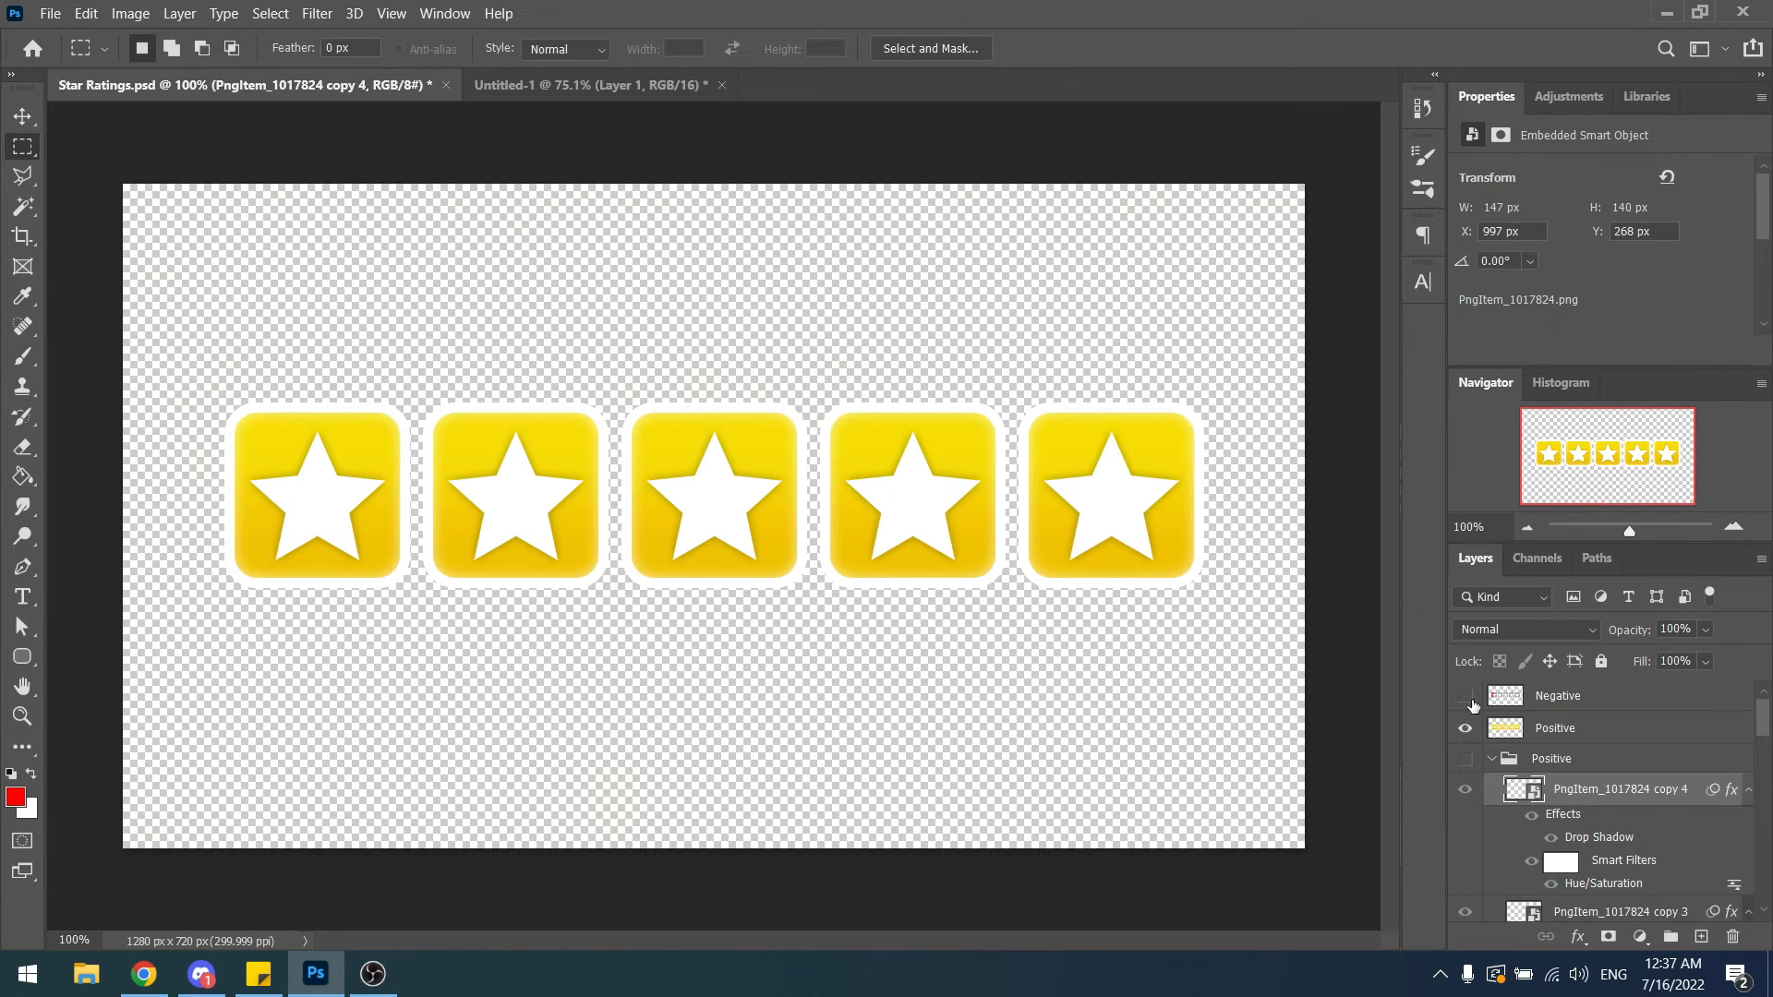
left_click(1488, 737)
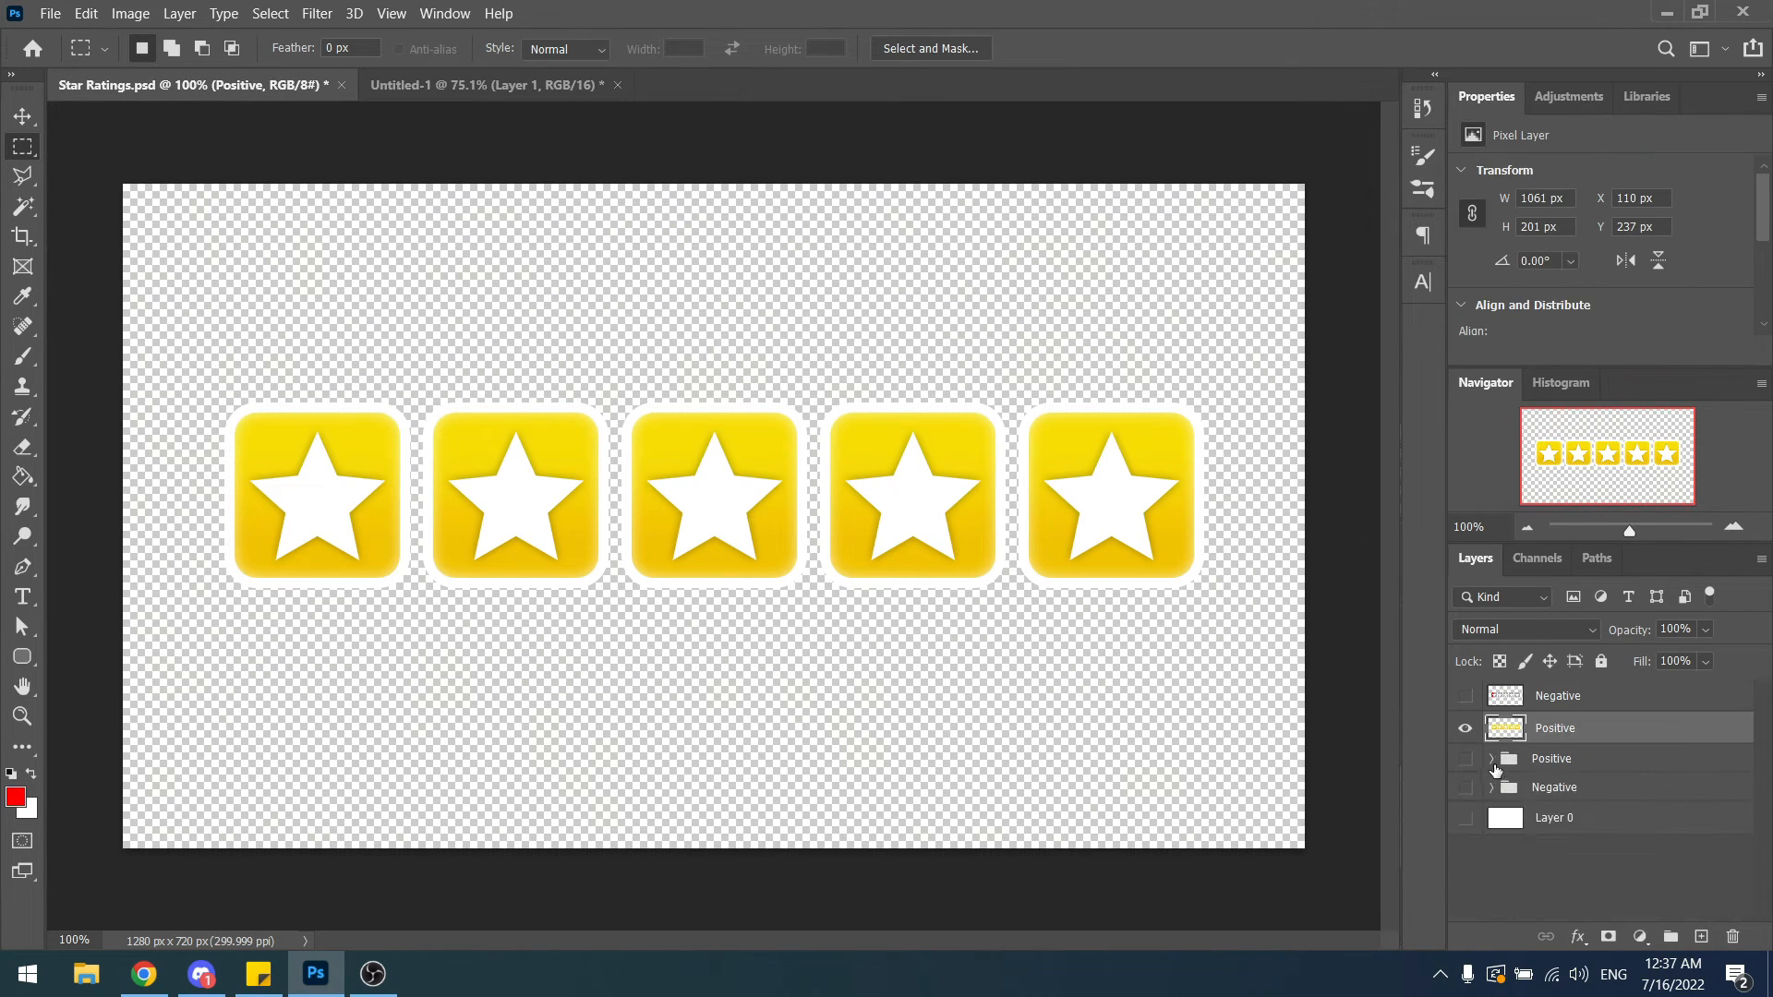
left_click(1491, 758)
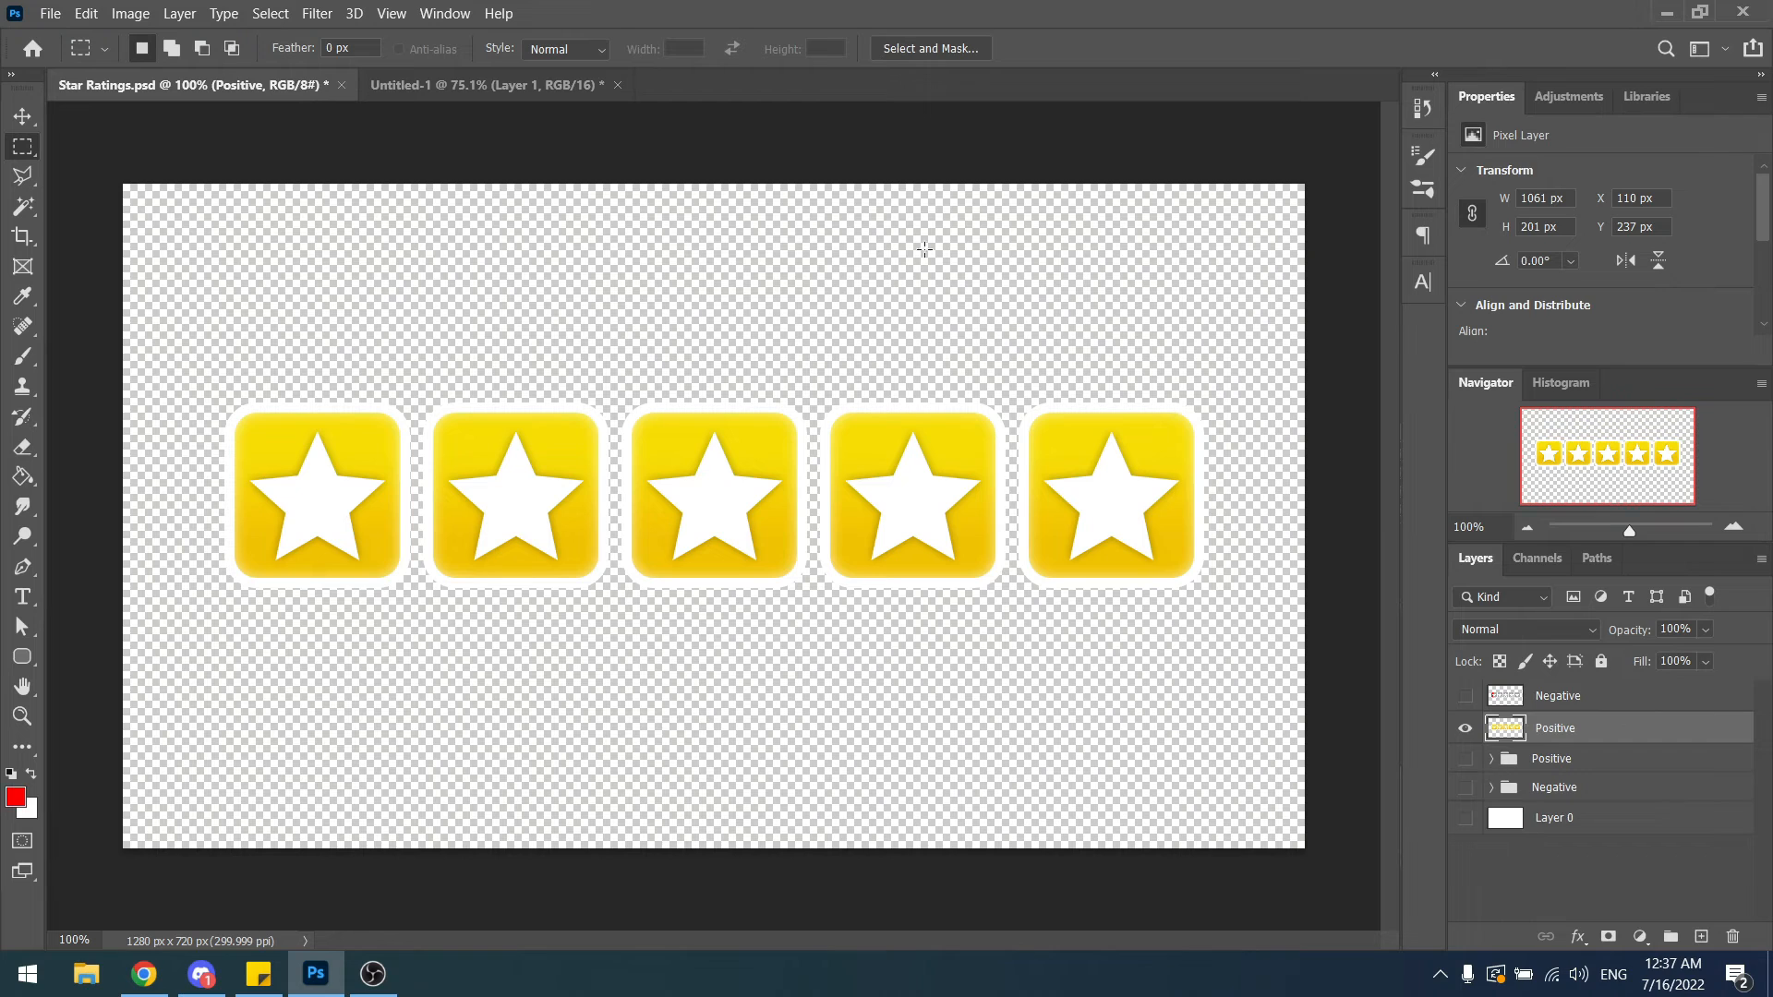
Return to the Untitled-1 document and delete the clipped red Layer 1 above Rounded Rectangle 1.
left_click(484, 87)
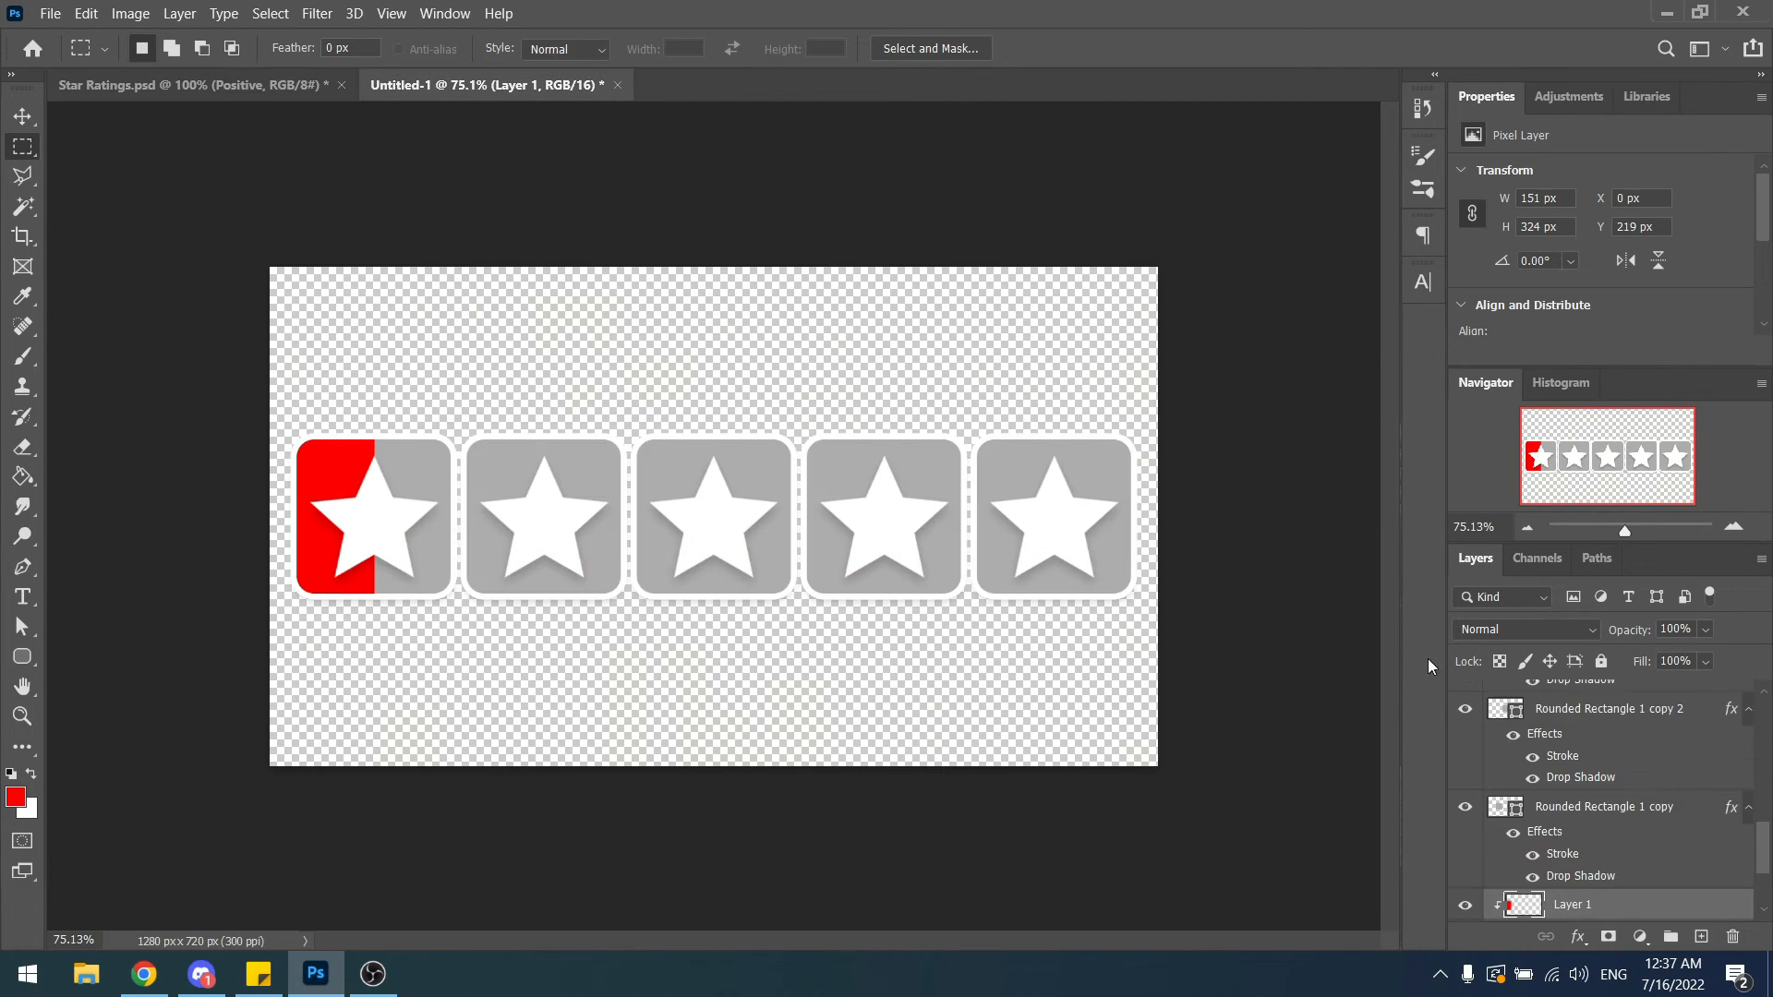
scroll(1554, 826, "down", 2)
left_click(1465, 806)
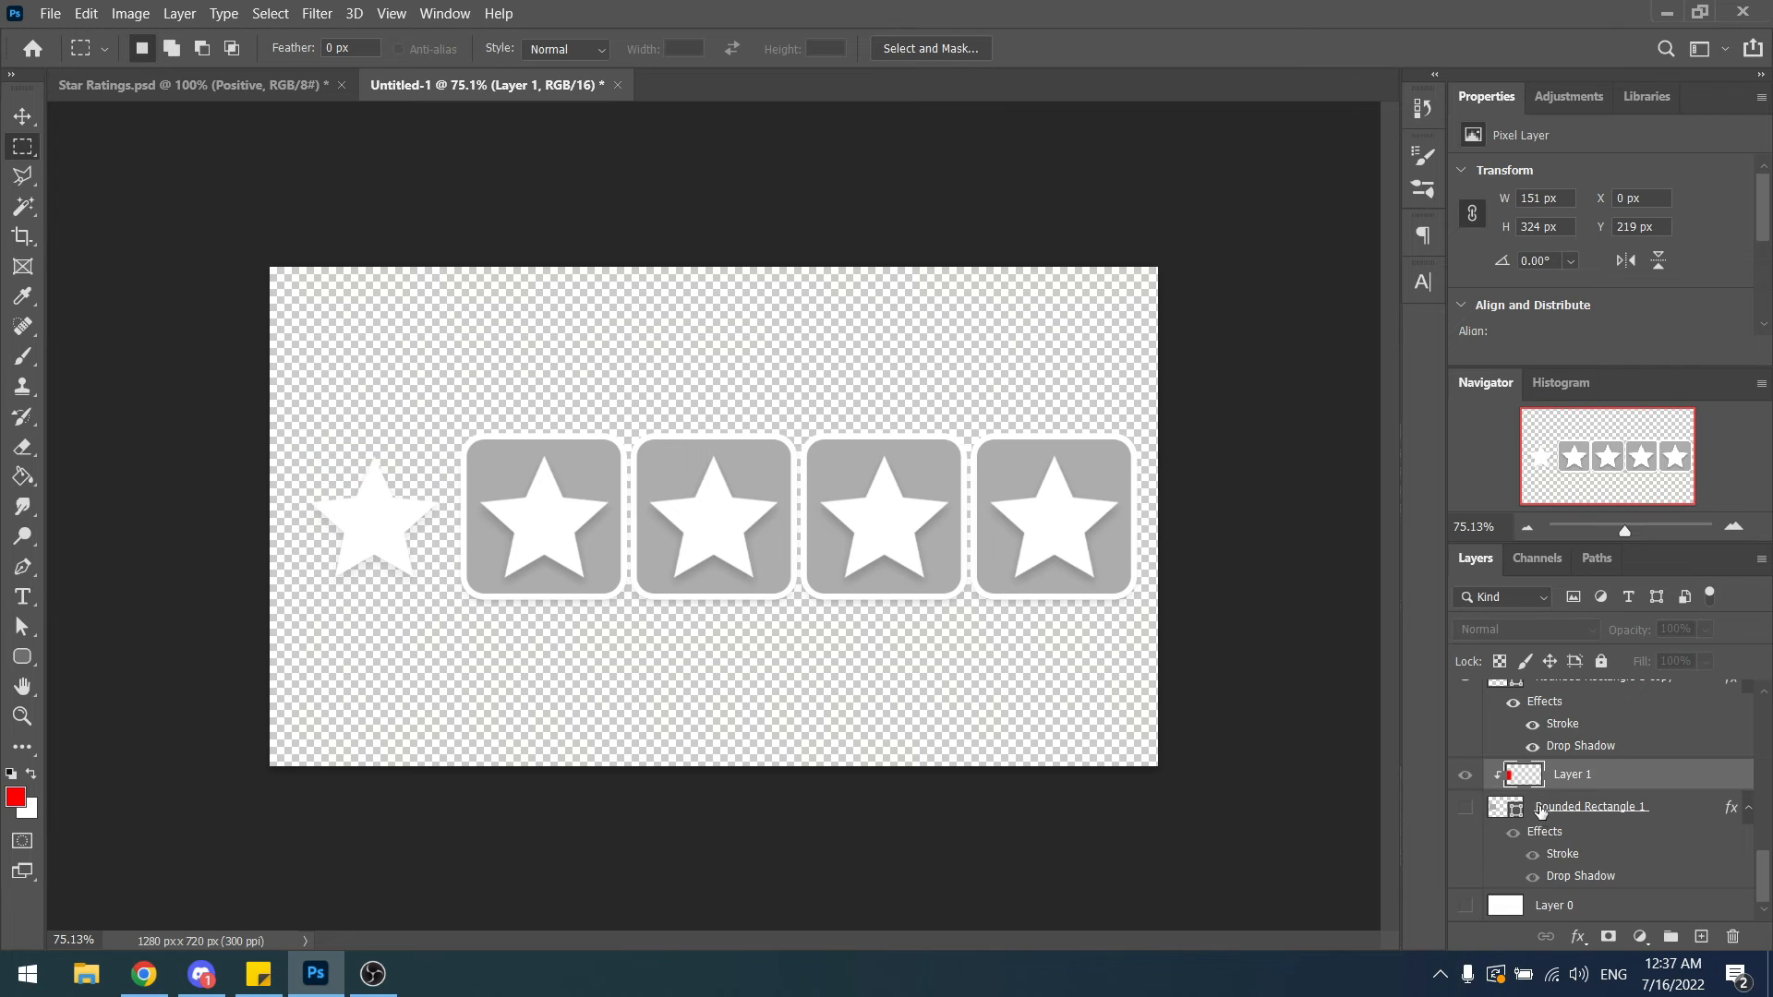
left_click(1467, 801)
left_click(1462, 773)
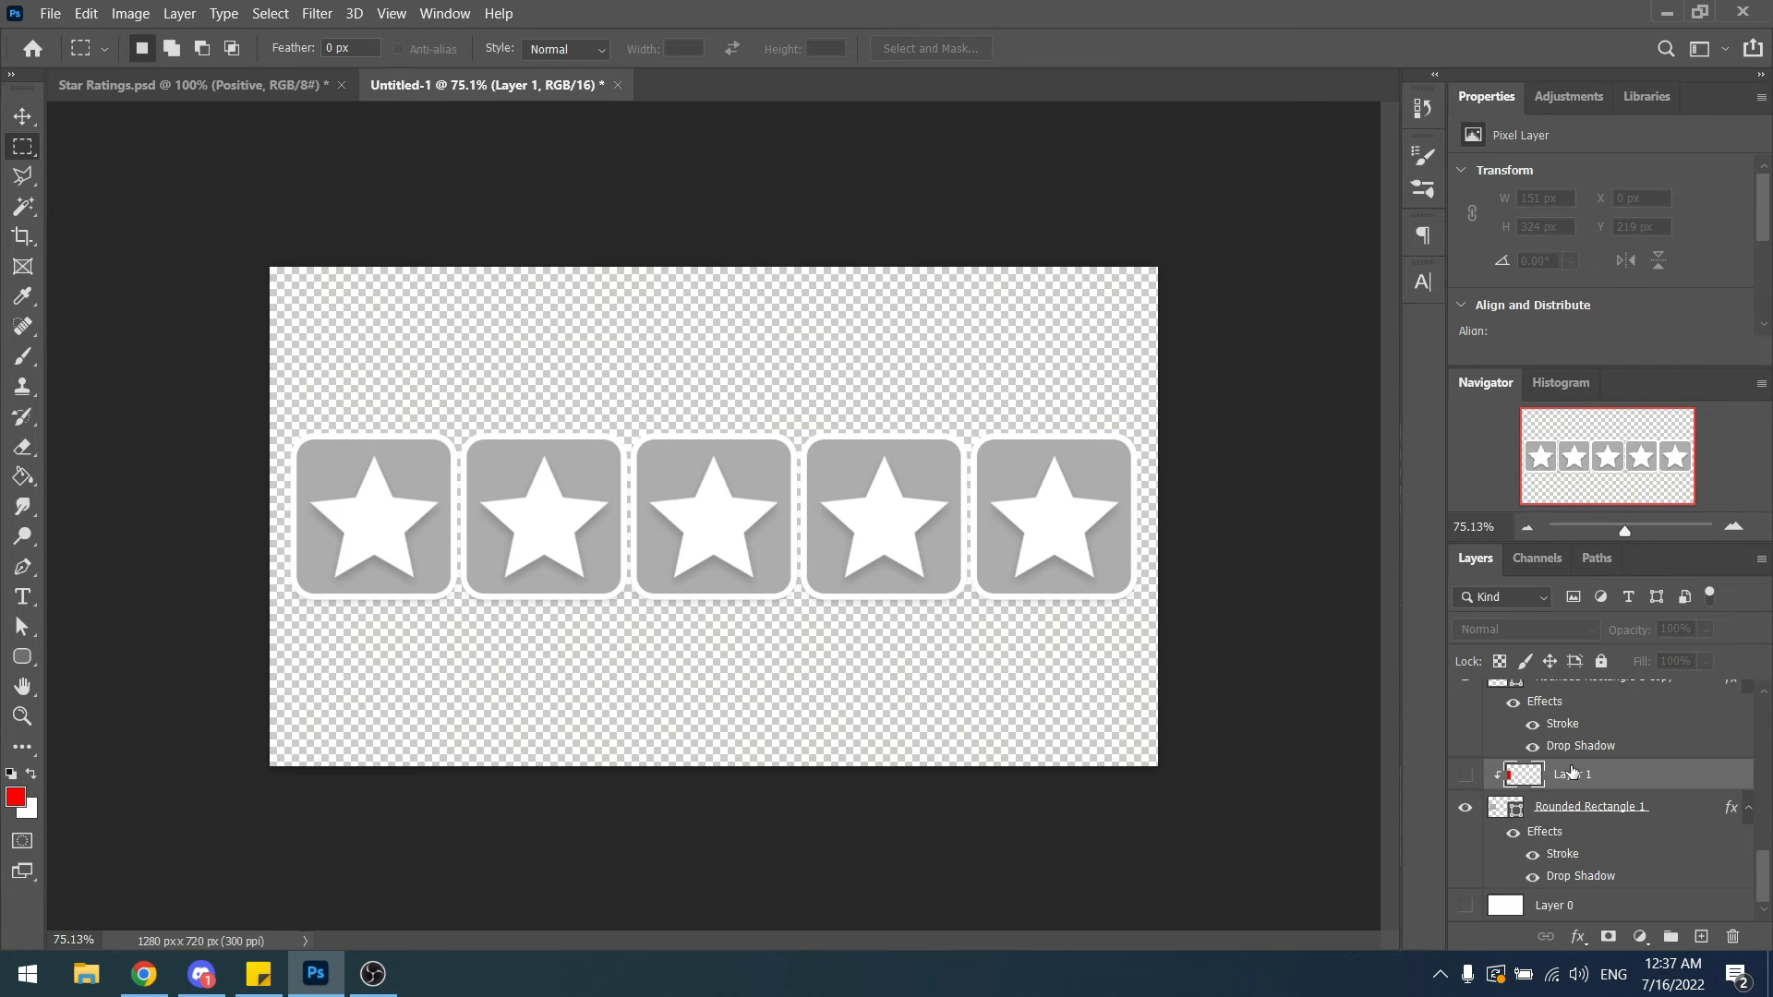
key("Delete")
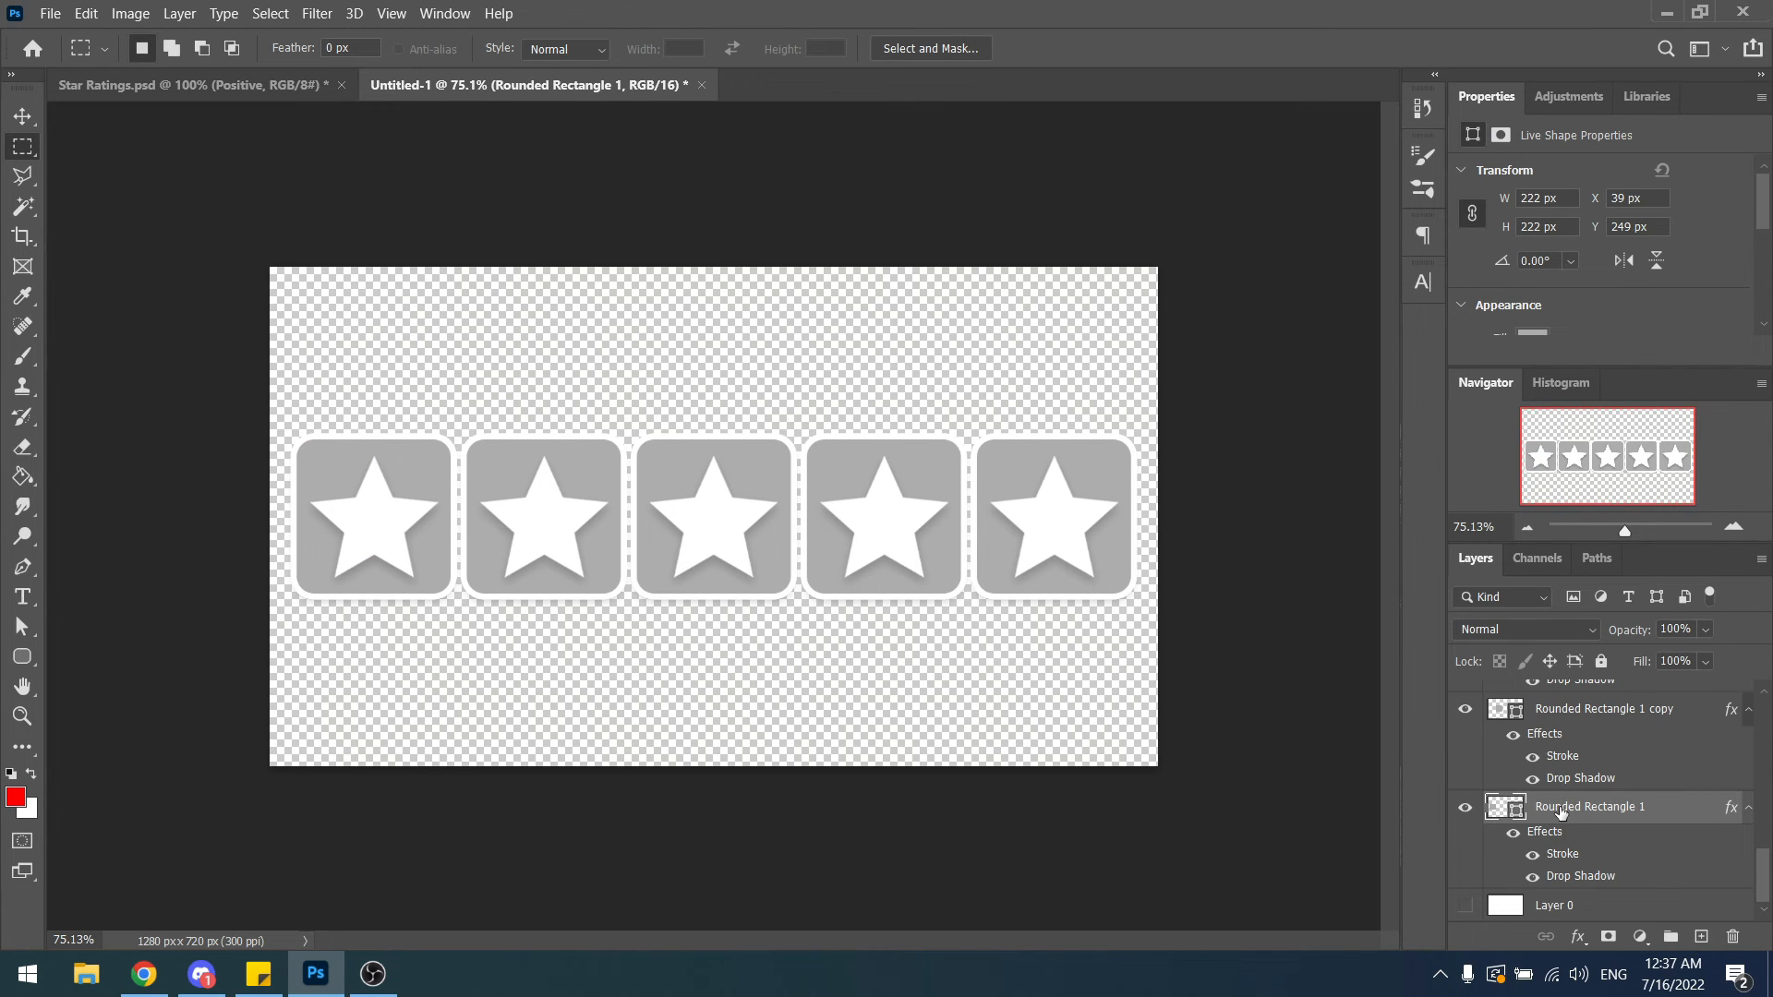
Add a Gradient Overlay to Rounded Rectangle 1 and change the gradient's white end stop to yellow (fffc00).
right_click(1560, 811)
left_click(1311, 16)
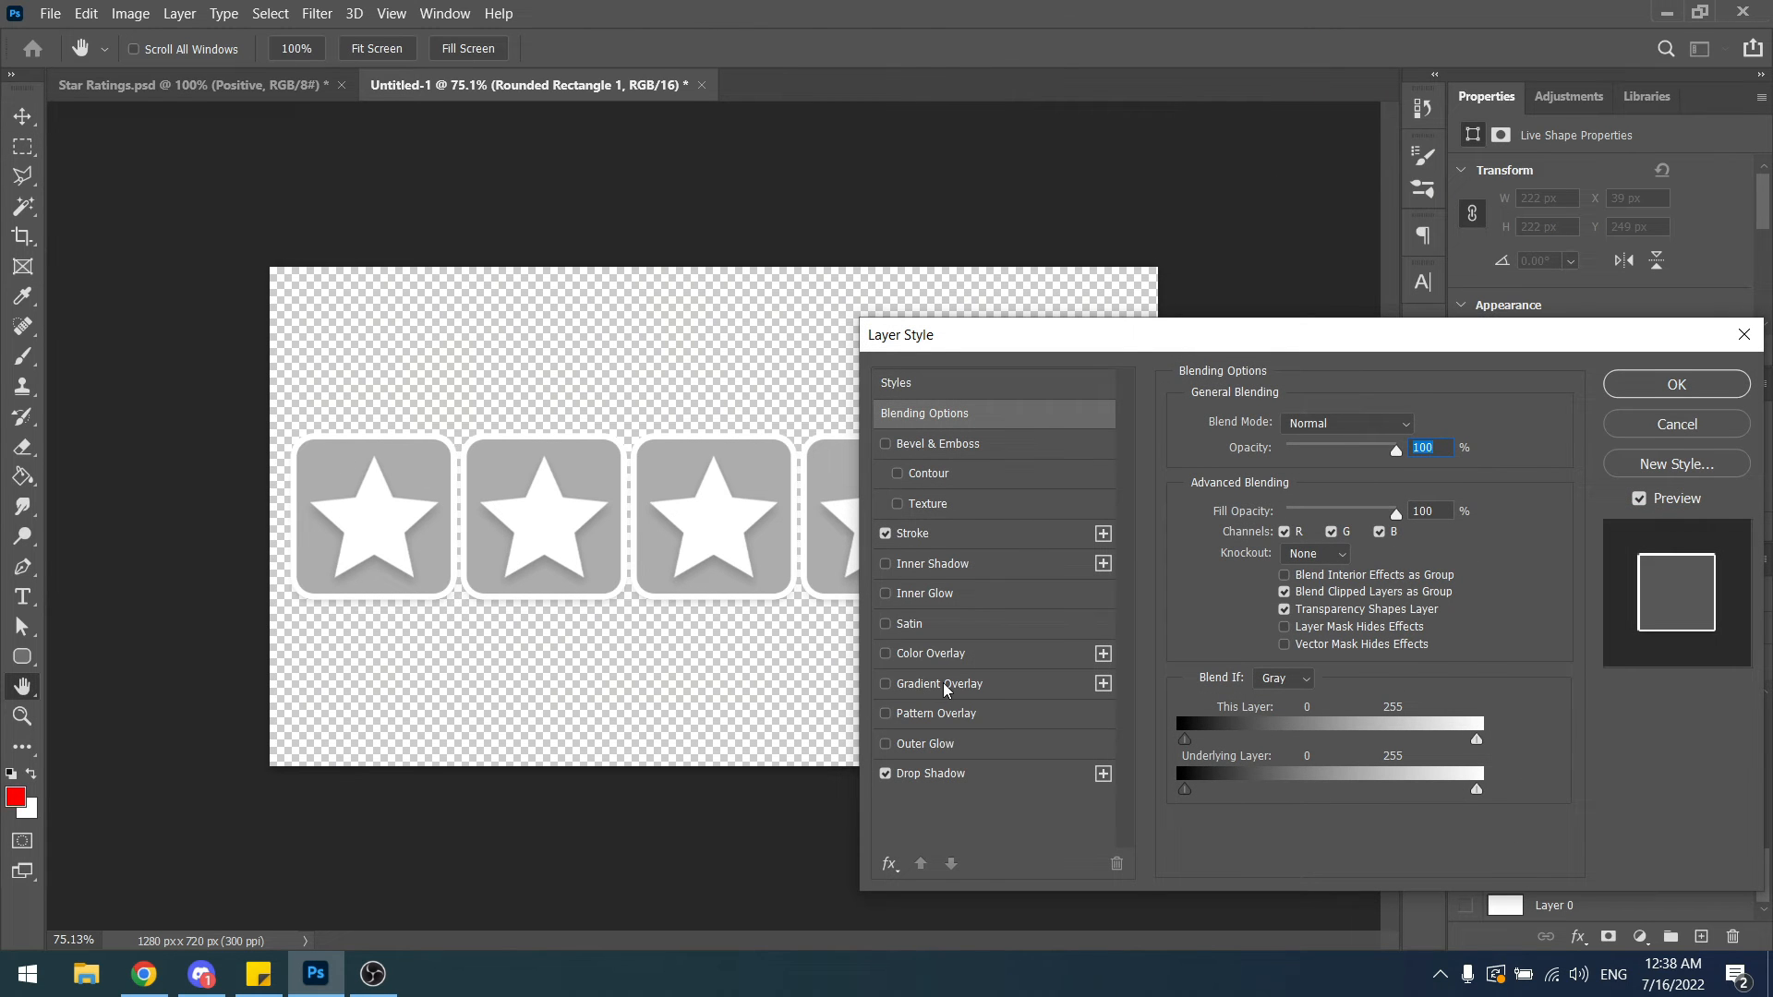
left_click(944, 685)
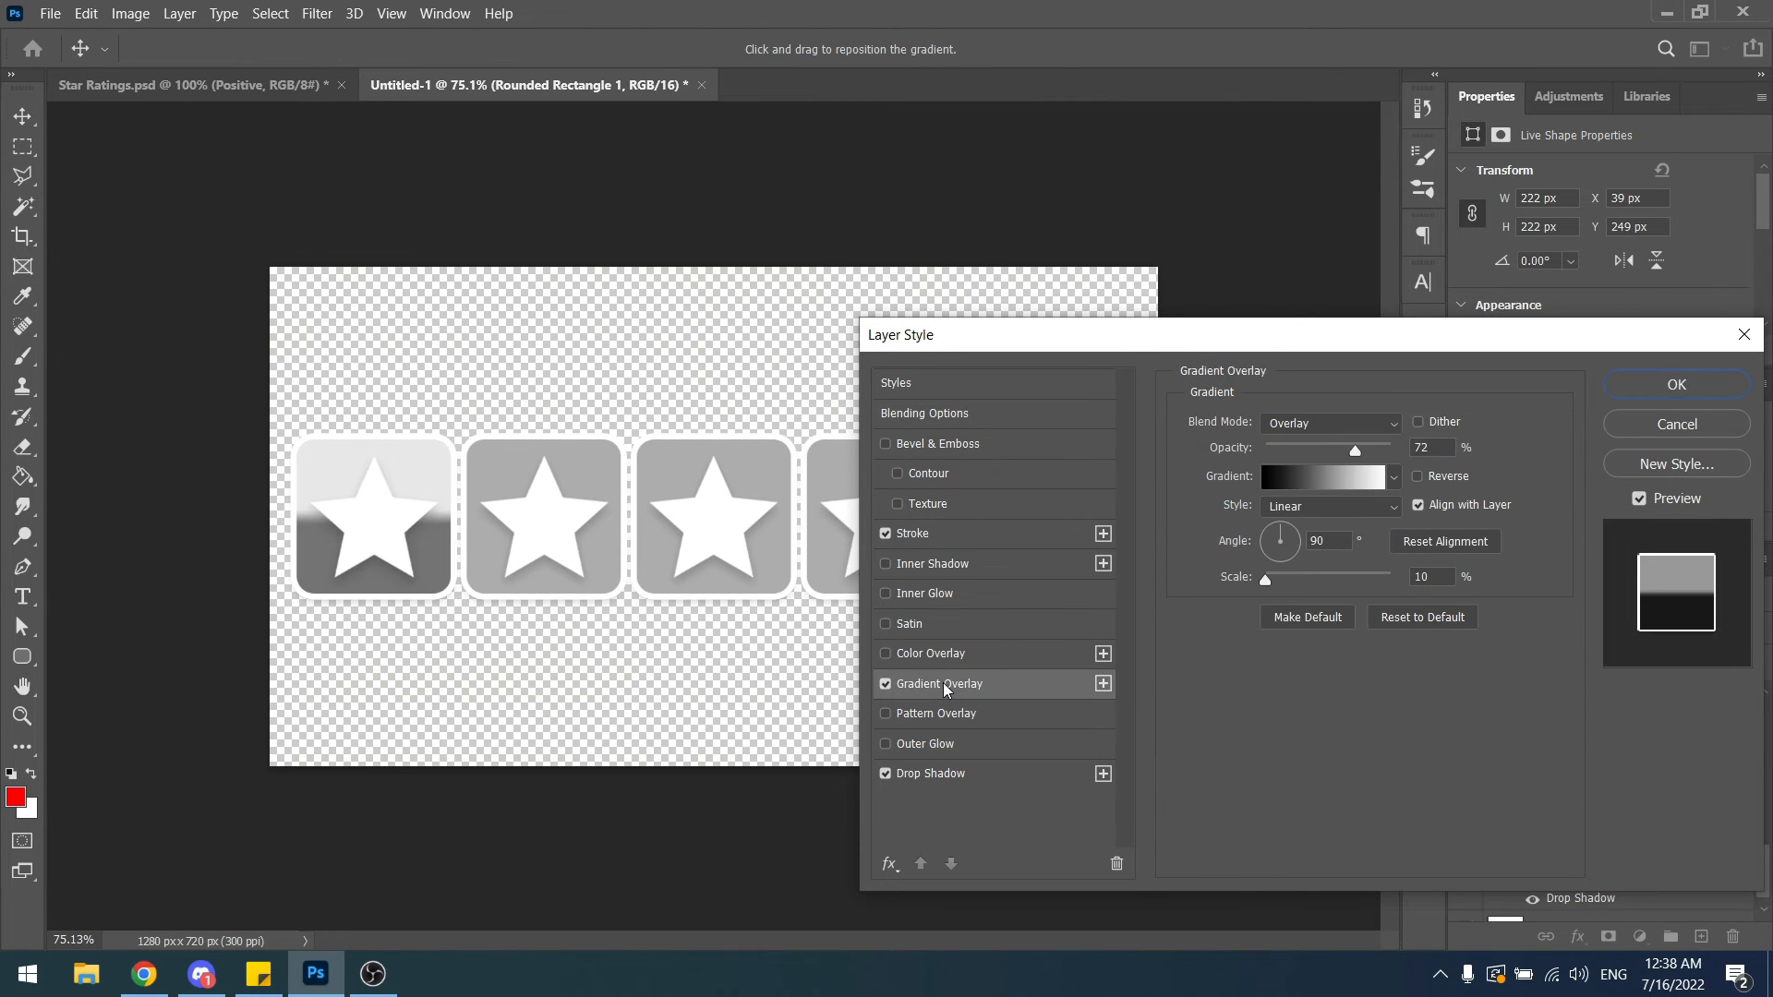
left_click(1318, 476)
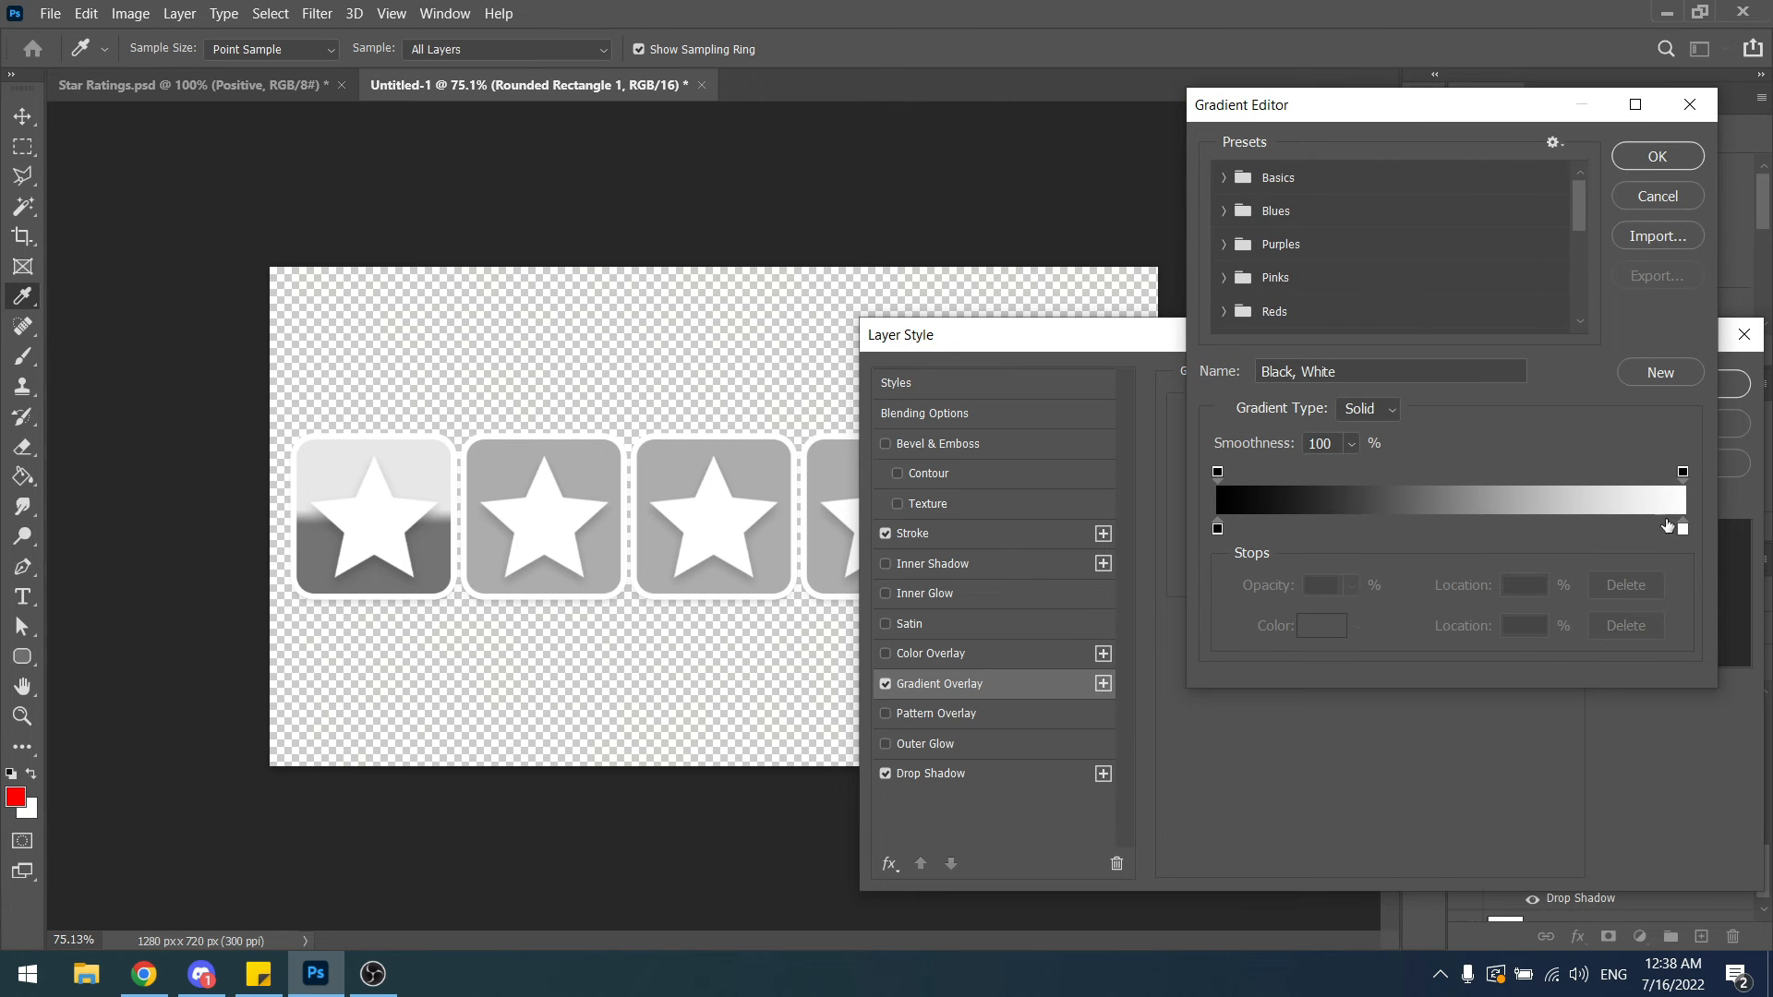
double_click(1684, 532)
left_click_drag(1418, 604, 1418, 683)
left_click(1363, 564)
left_click(1385, 440)
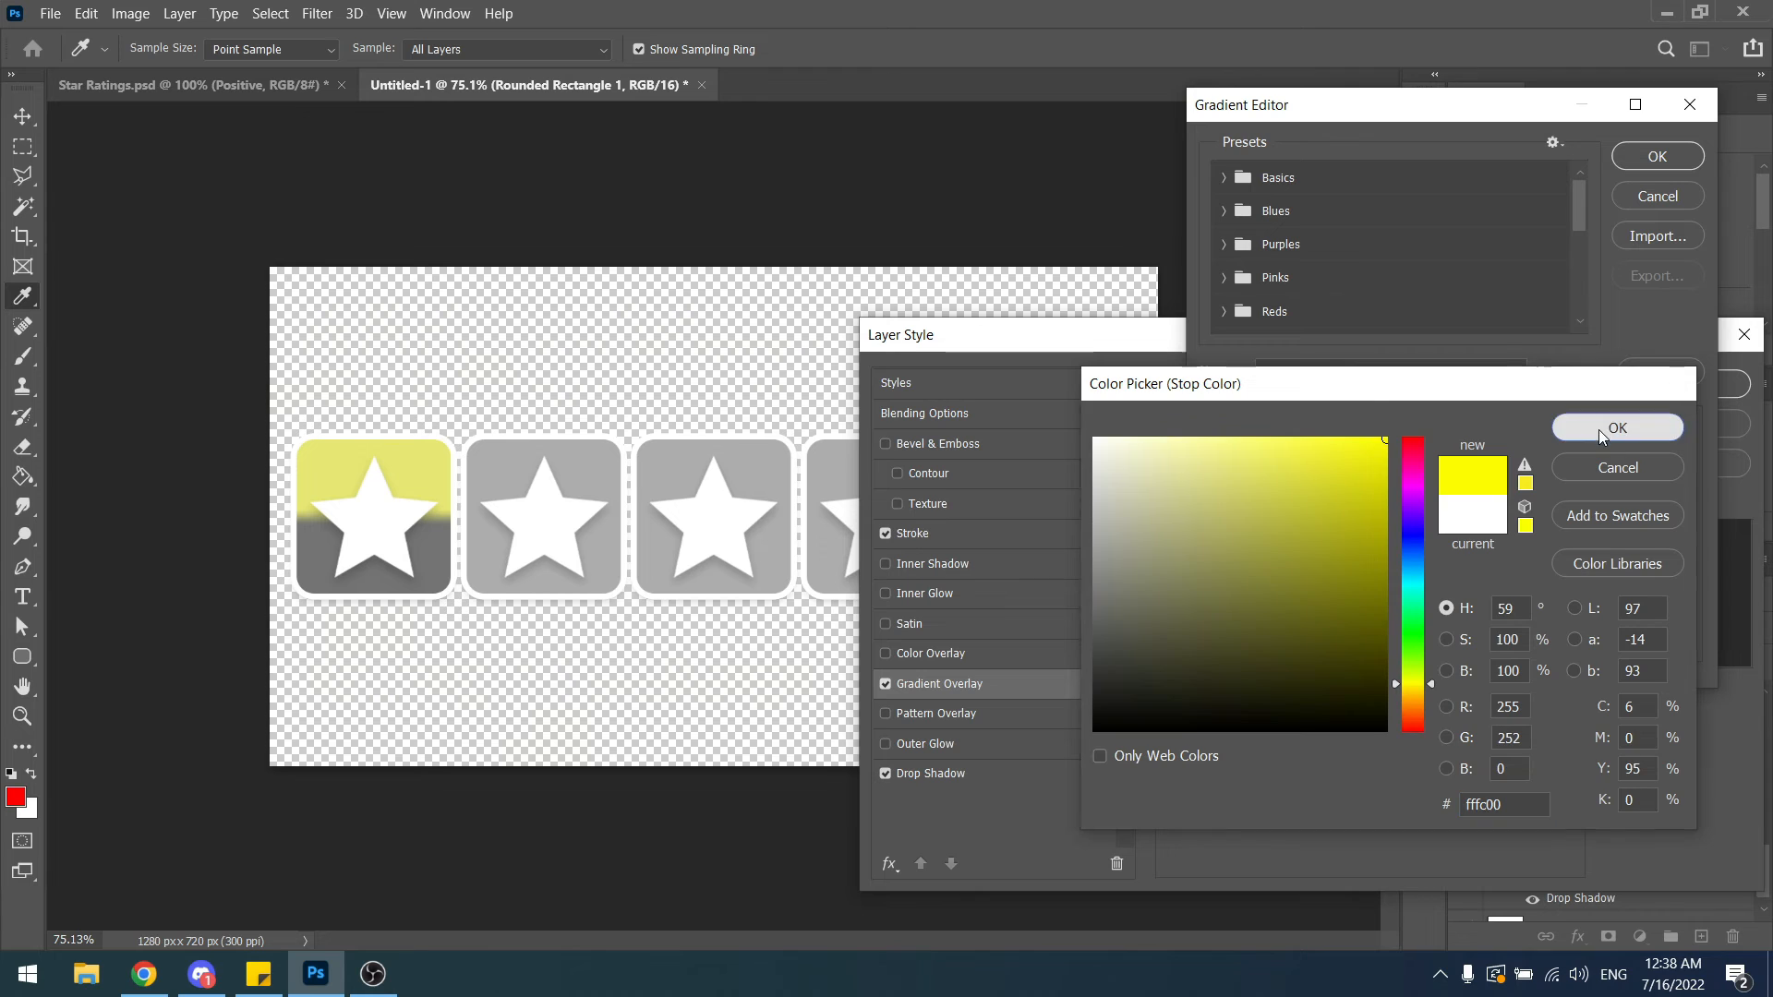
left_click(1598, 430)
Change the gradient's black start stop to dark yellow (d0b606) and apply the edited gradient.
double_click(1219, 528)
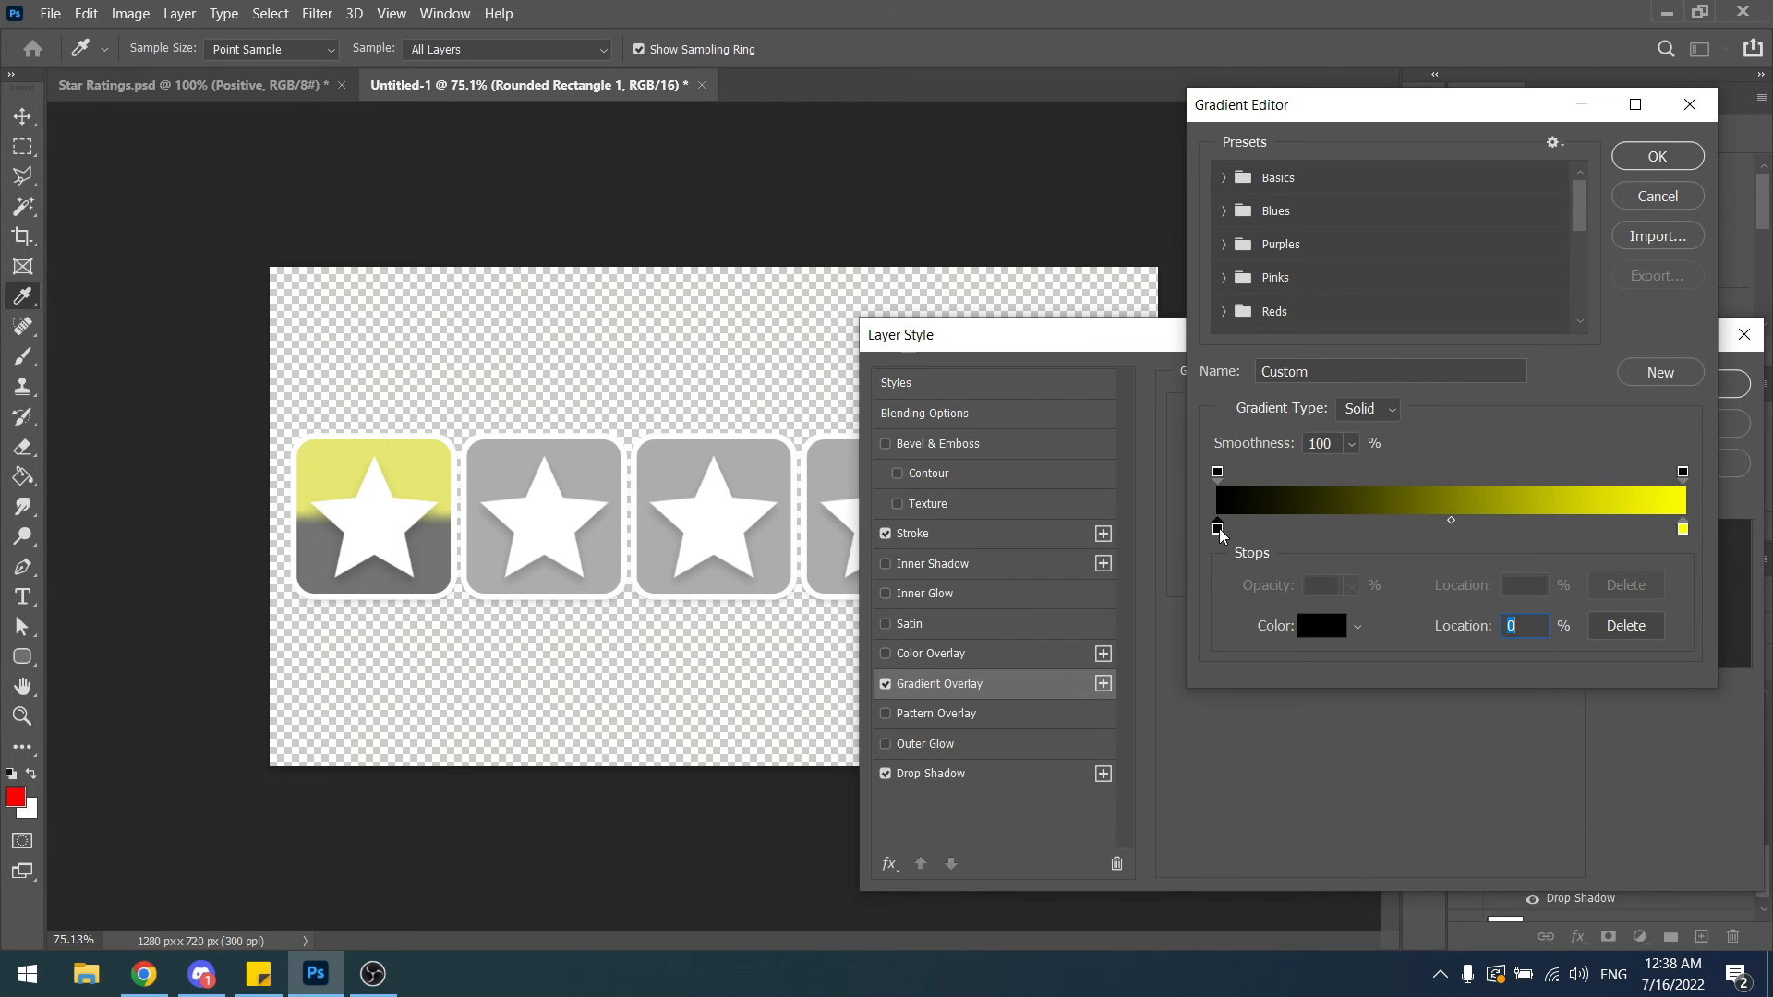
left_click(1420, 639)
left_click_drag(1419, 639, 1419, 695)
left_click(1371, 484)
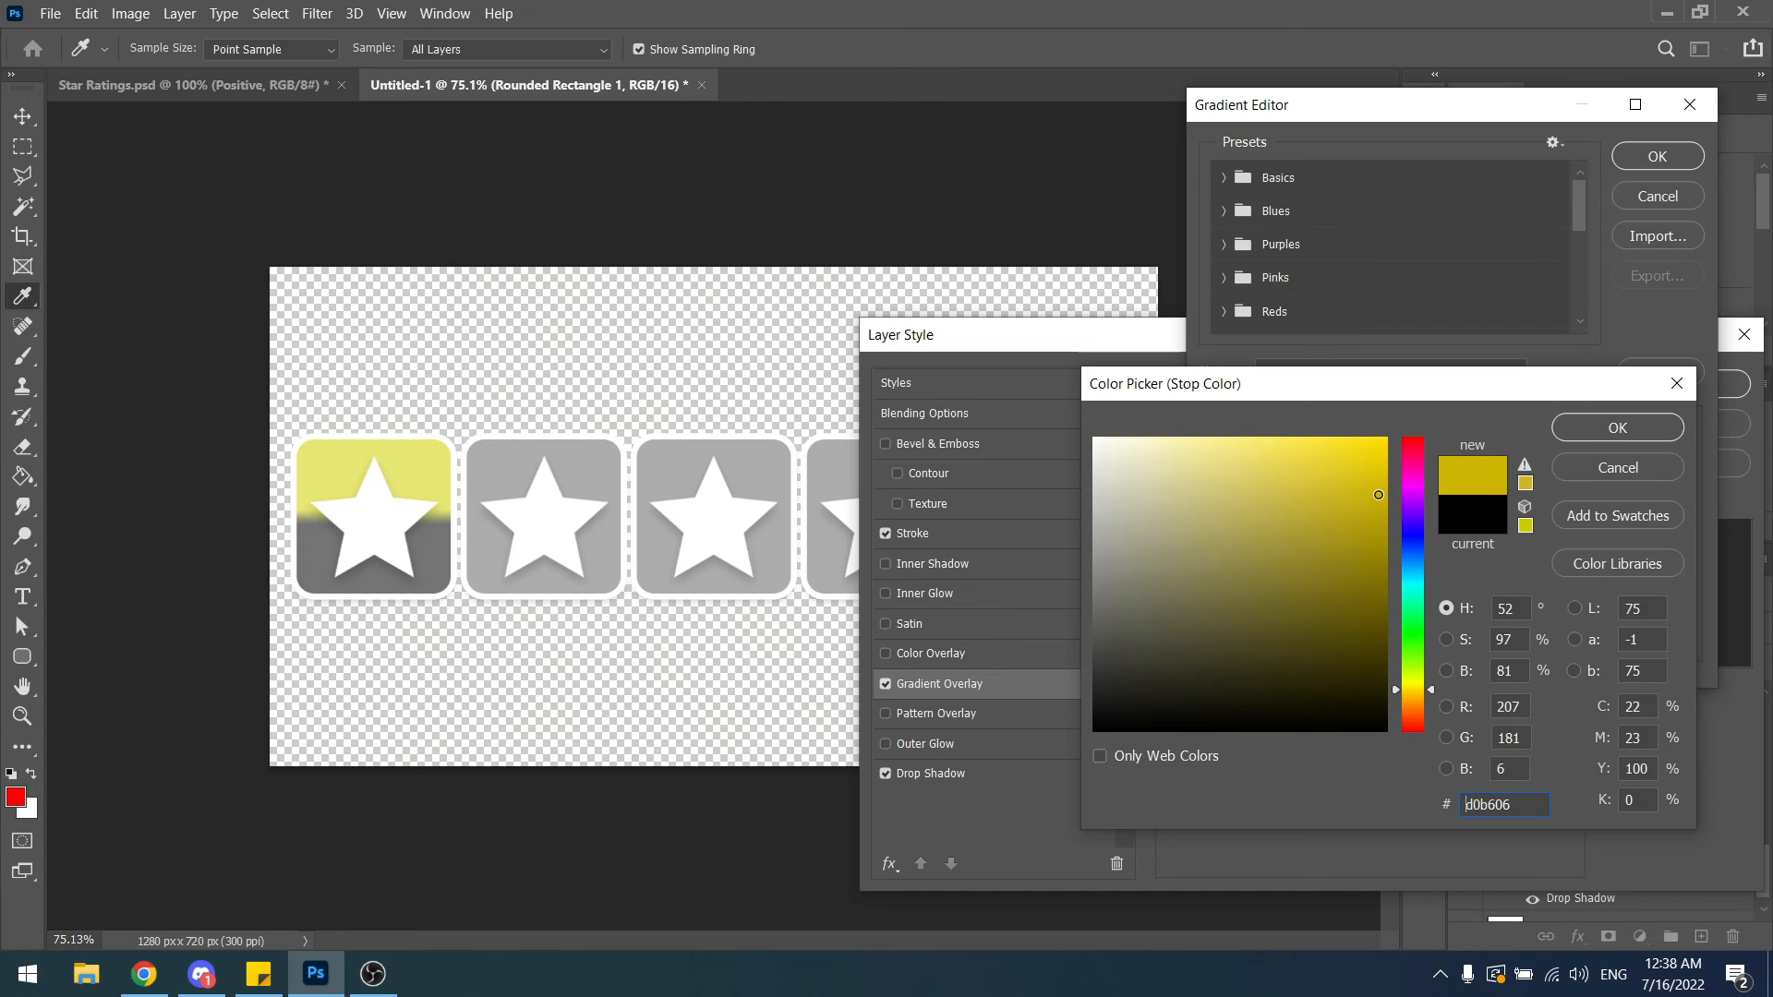
left_click(1592, 428)
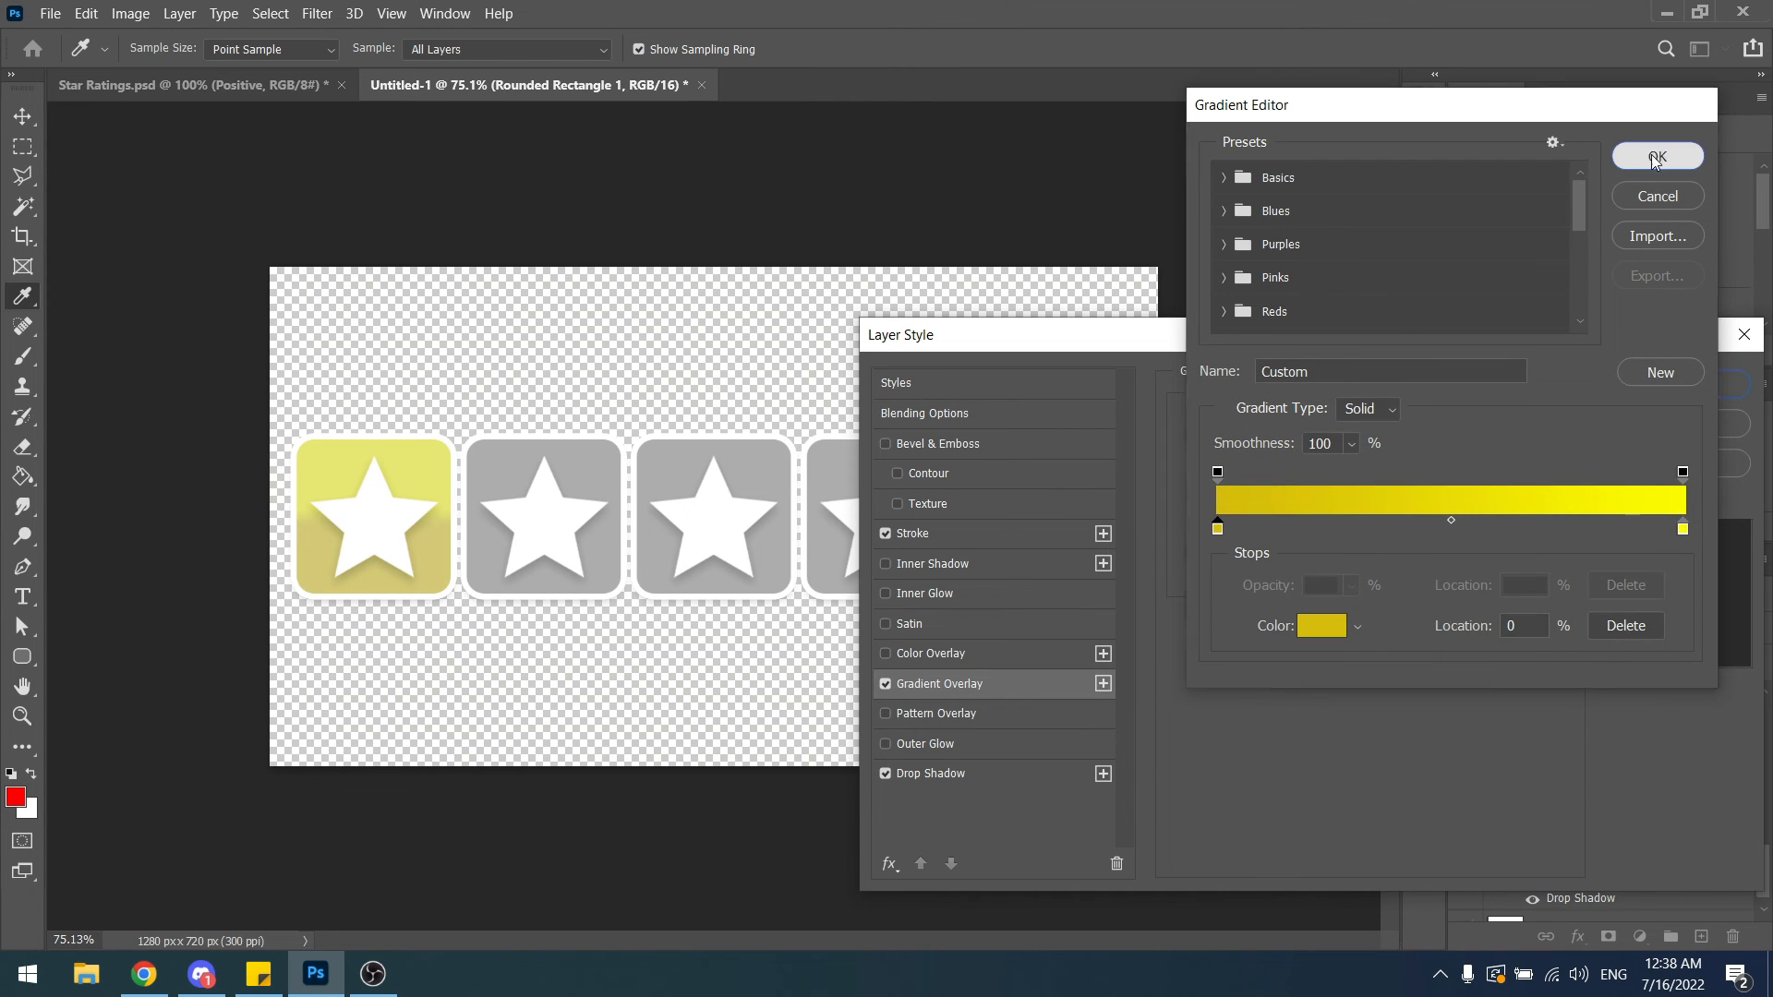
left_click(1657, 156)
Set the Gradient Overlay to 100% opacity, Normal blend mode and a scale of 127%.
left_click_drag(1355, 447, 1391, 449)
left_click(1387, 417)
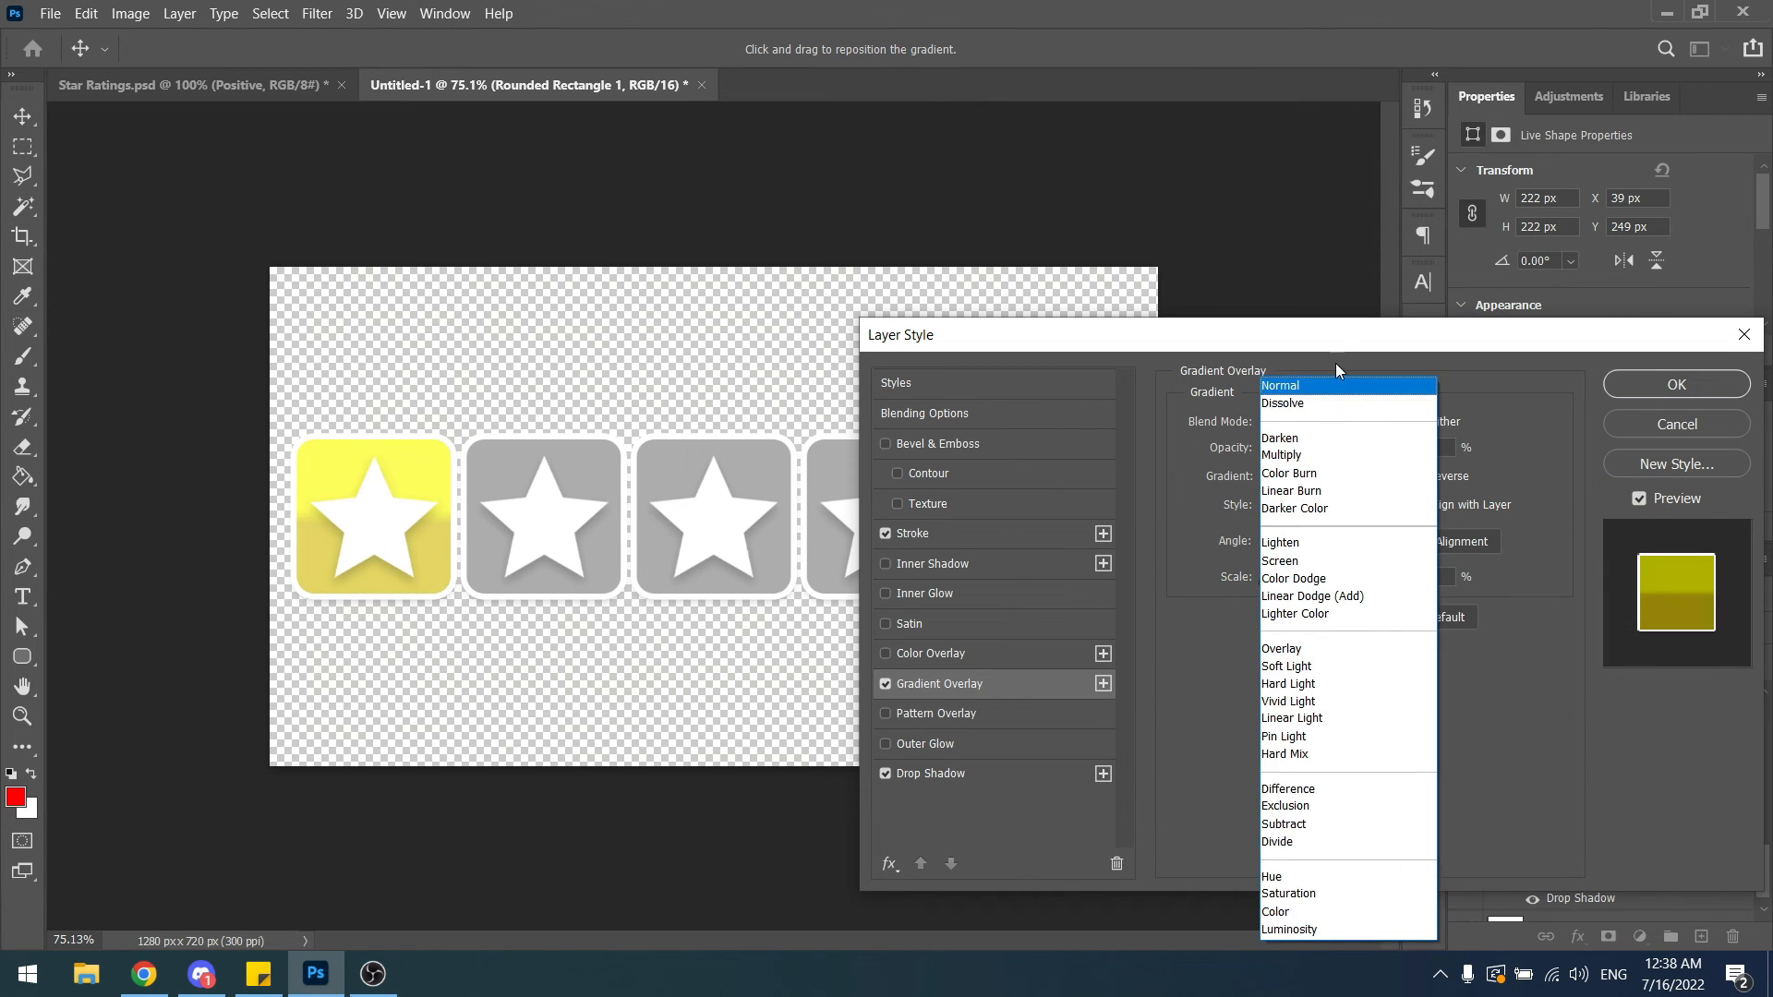
left_click(1330, 380)
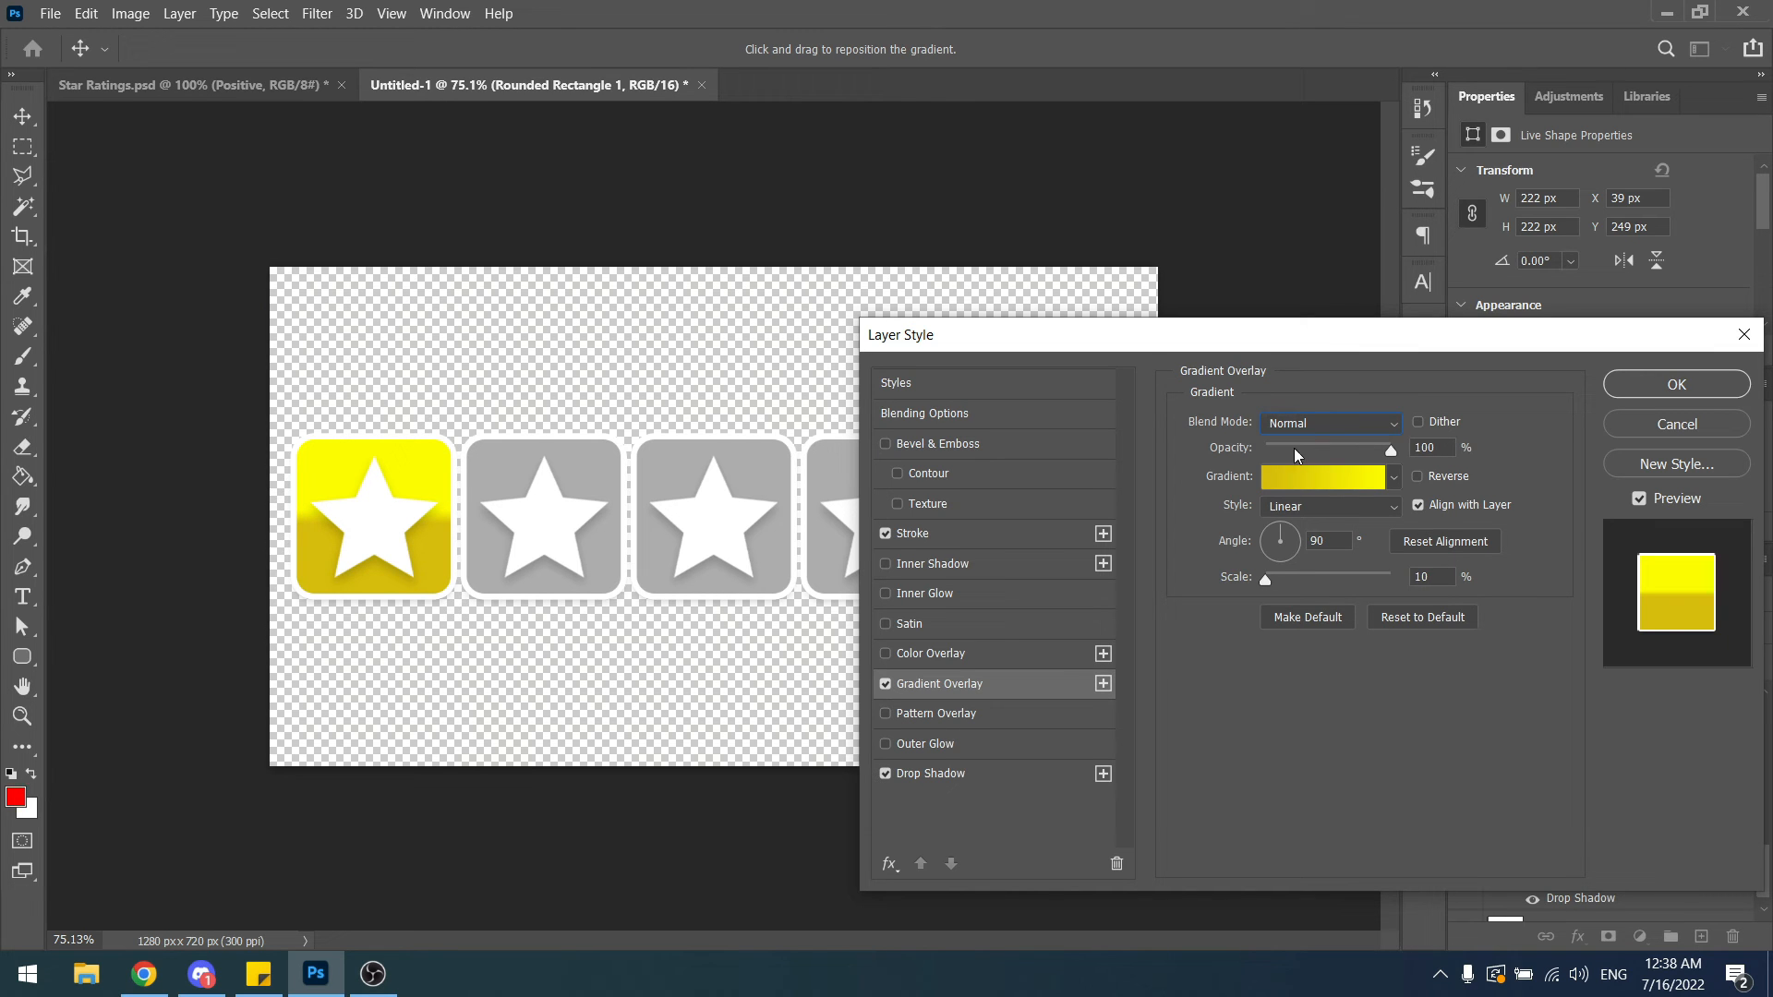
left_click_drag(1265, 579, 1370, 585)
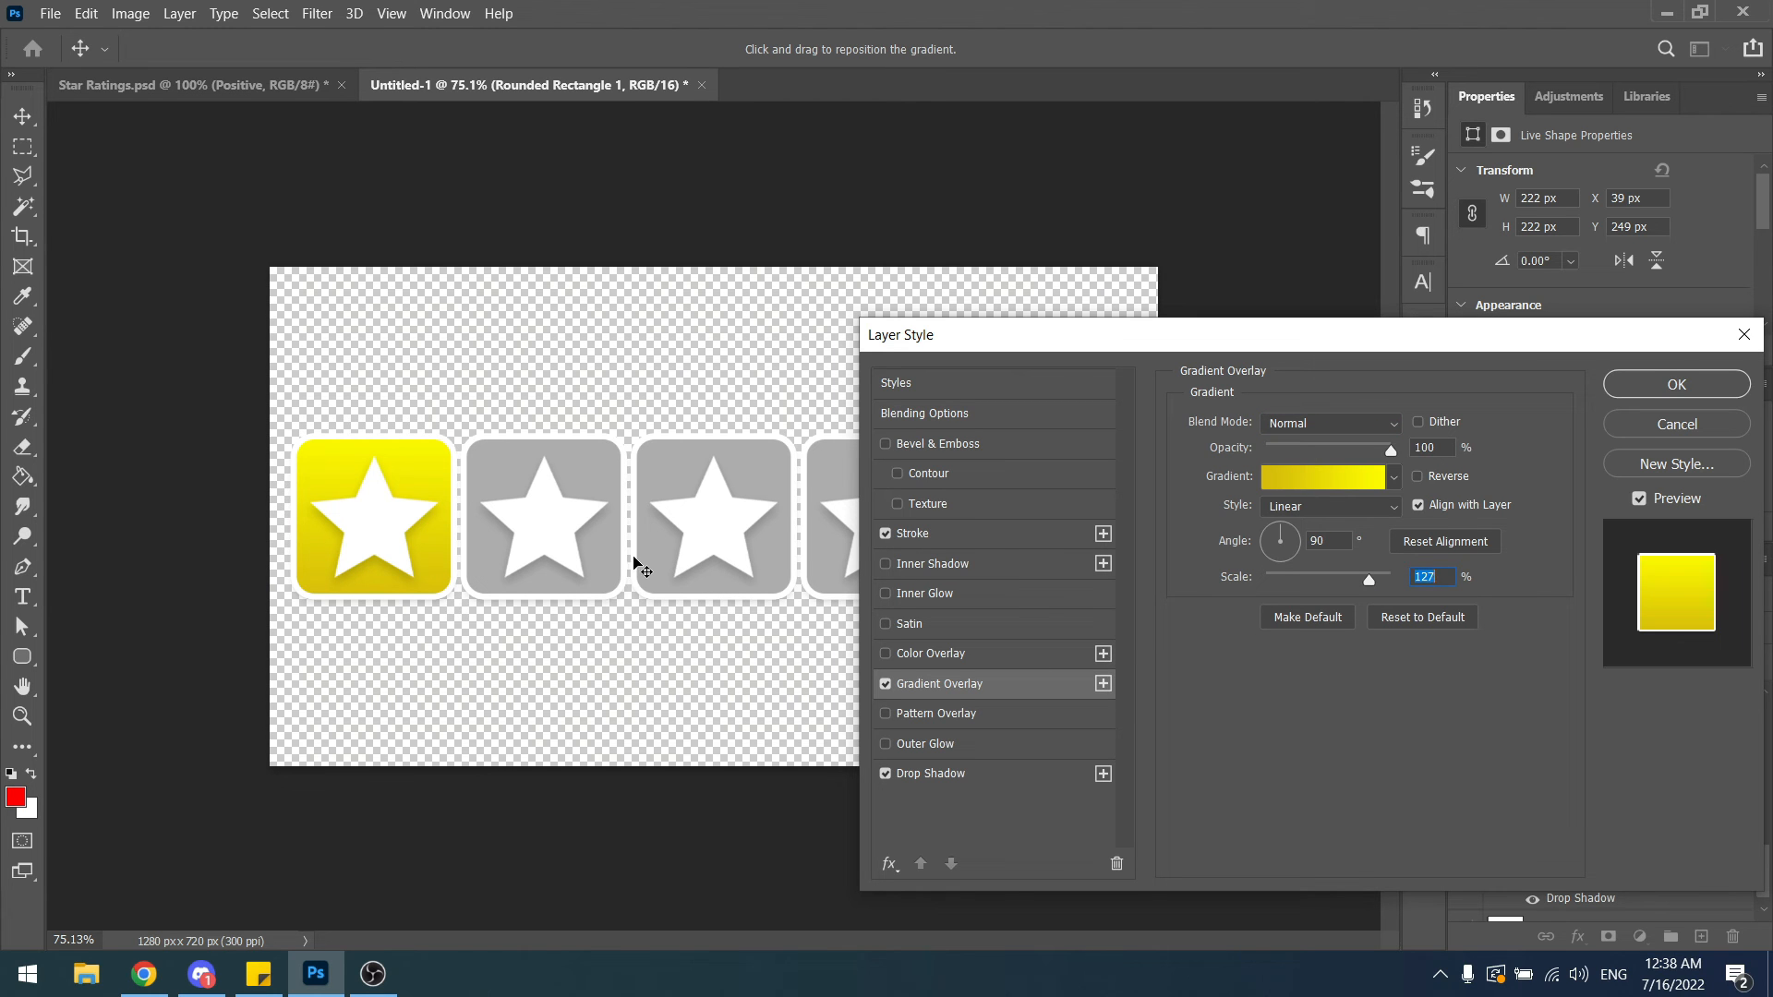
Add a Linear Dodge (Add) Inner Glow to Rounded Rectangle 1 with 30% opacity and 16 px size, and apply the layer styles.
left_click(931, 590)
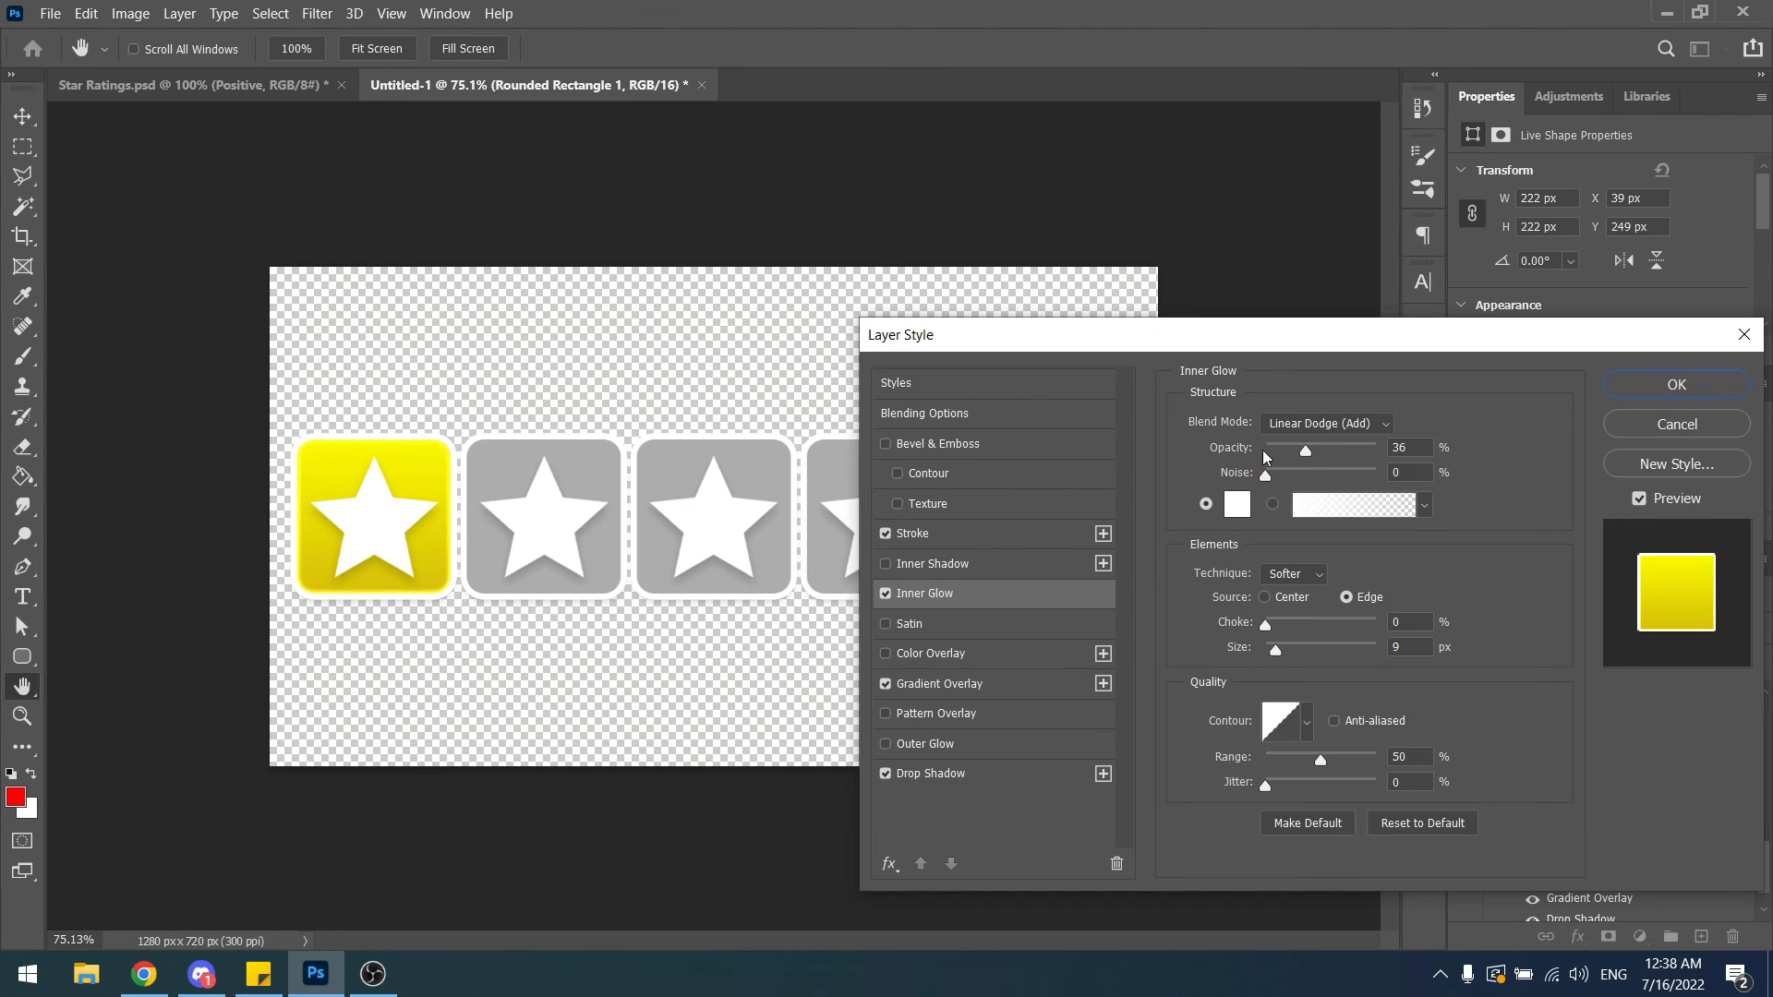
left_click_drag(1293, 453, 1298, 453)
left_click_drag(1276, 654, 1278, 652)
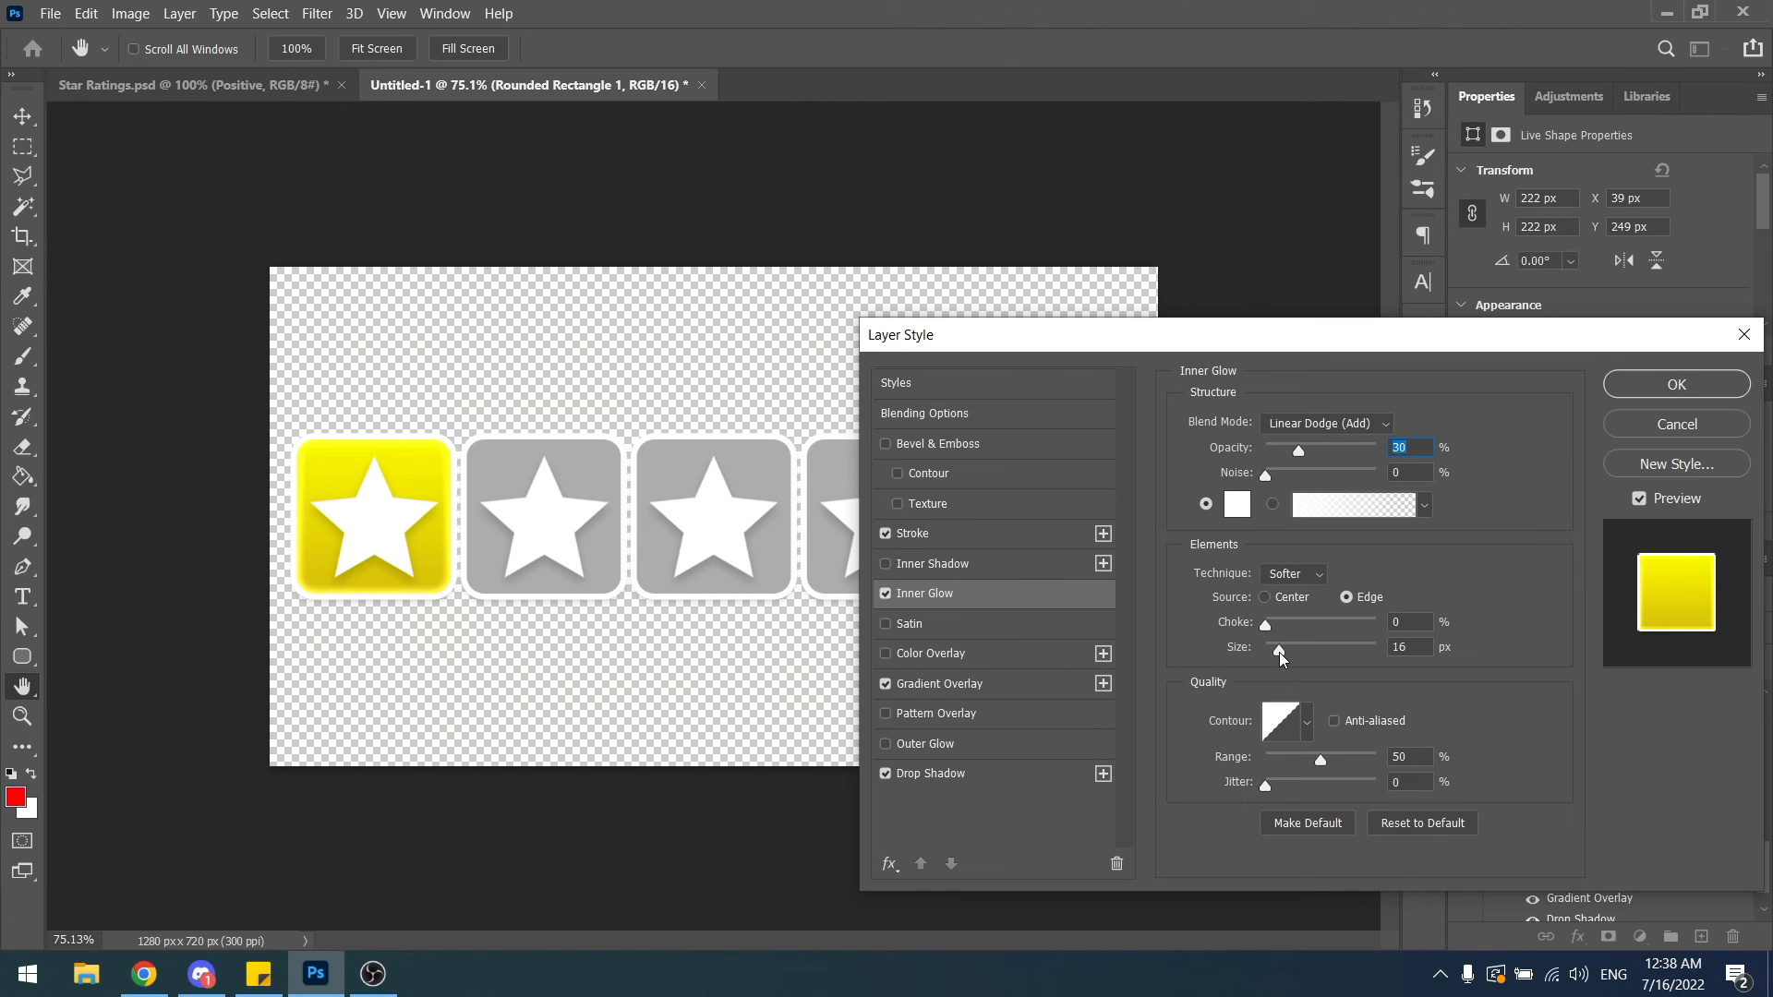
key("Return")
key("m")
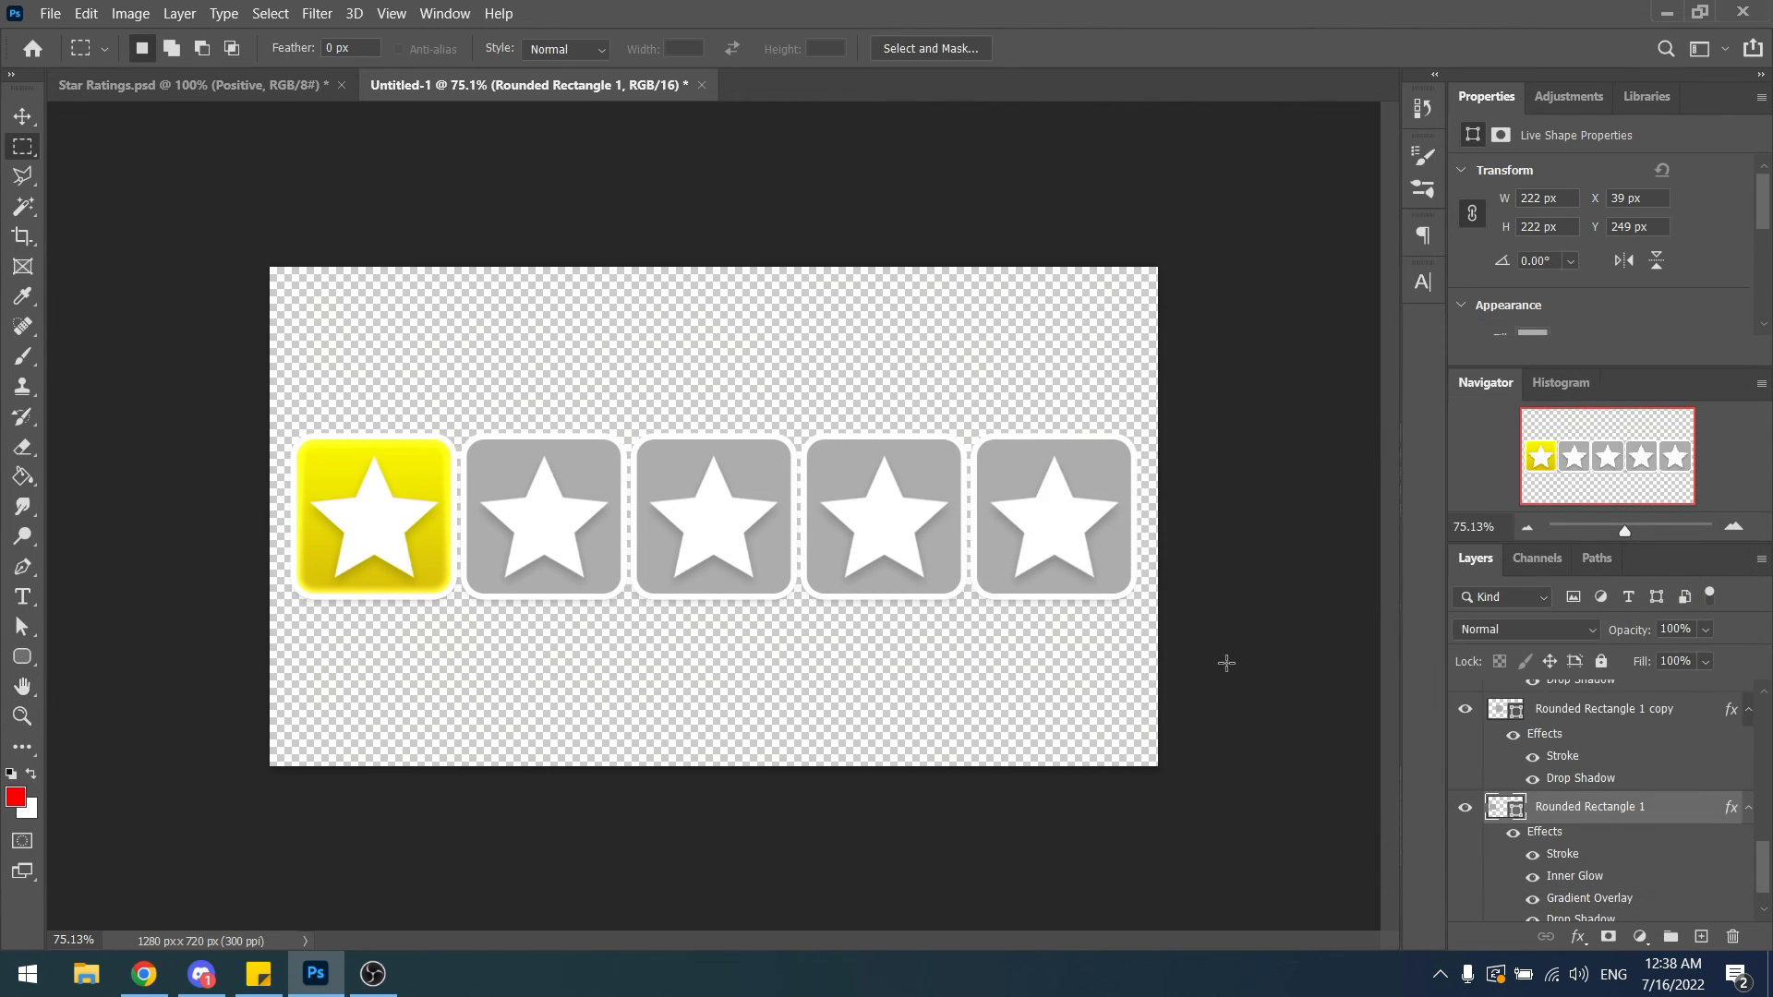
Copy the layer style of Rounded Rectangle 1 and paste it onto Rounded Rectangle 1 copy.
scroll(1226, 662, "down", 2)
right_click(1566, 800)
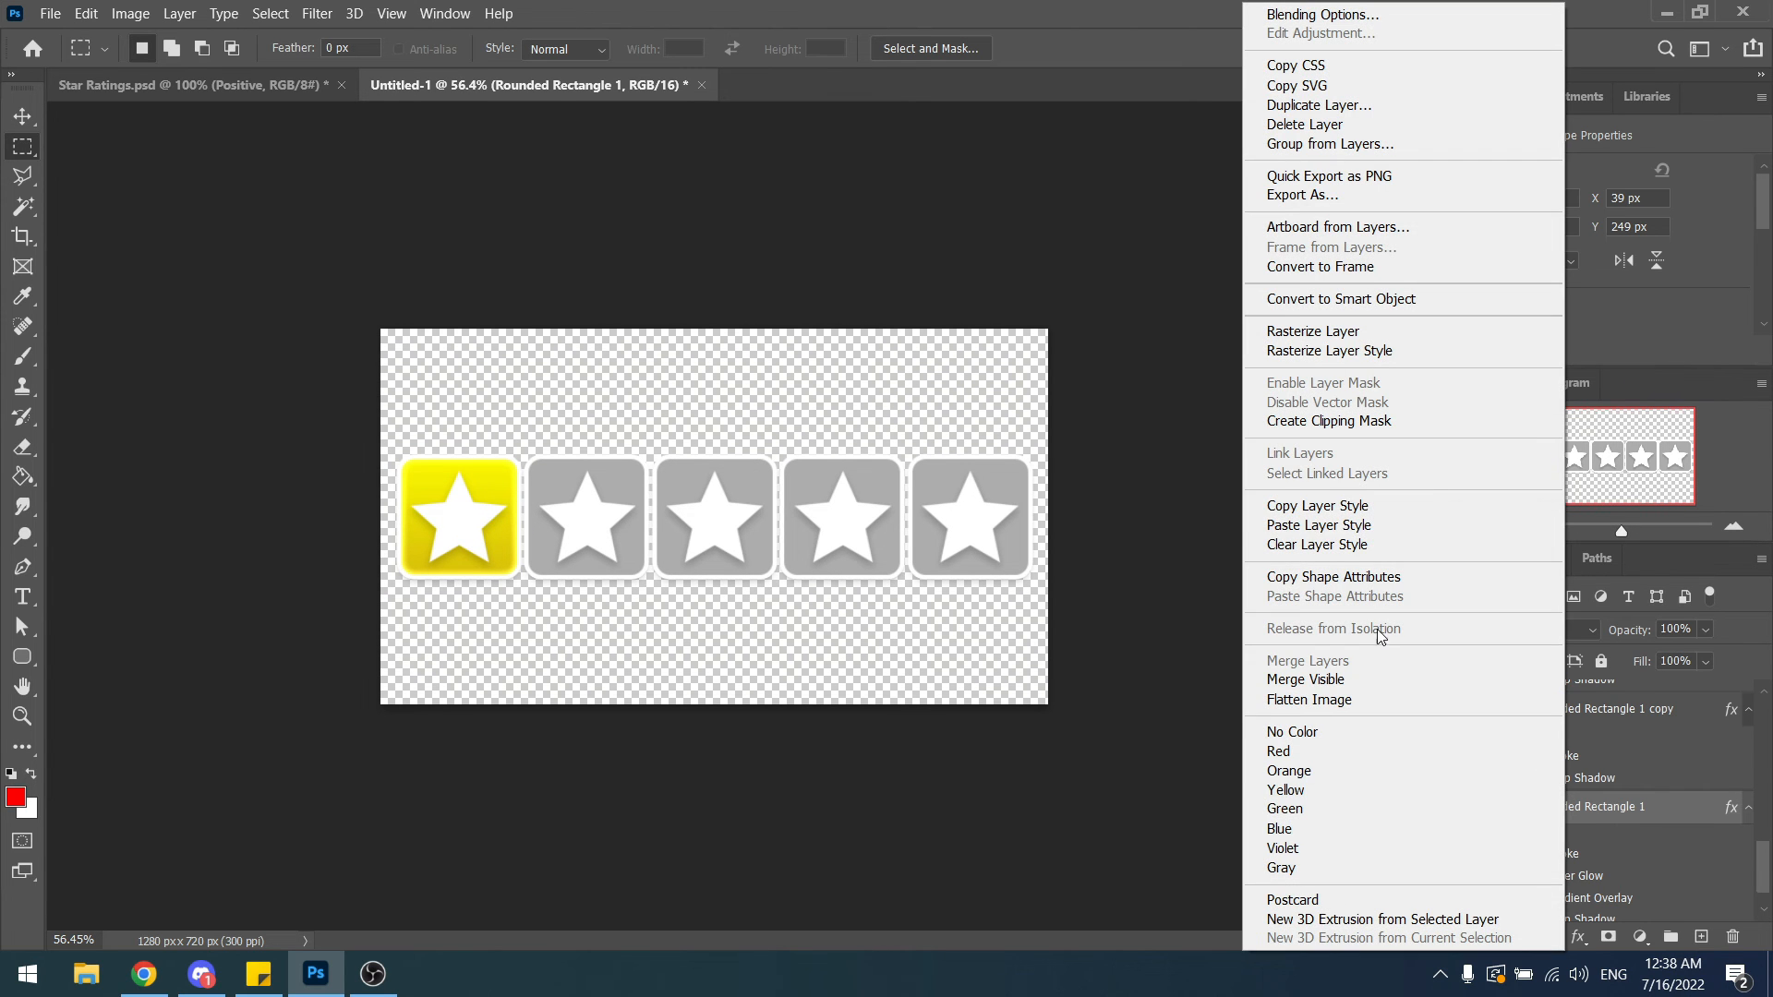
left_click(1366, 506)
right_click(1569, 711)
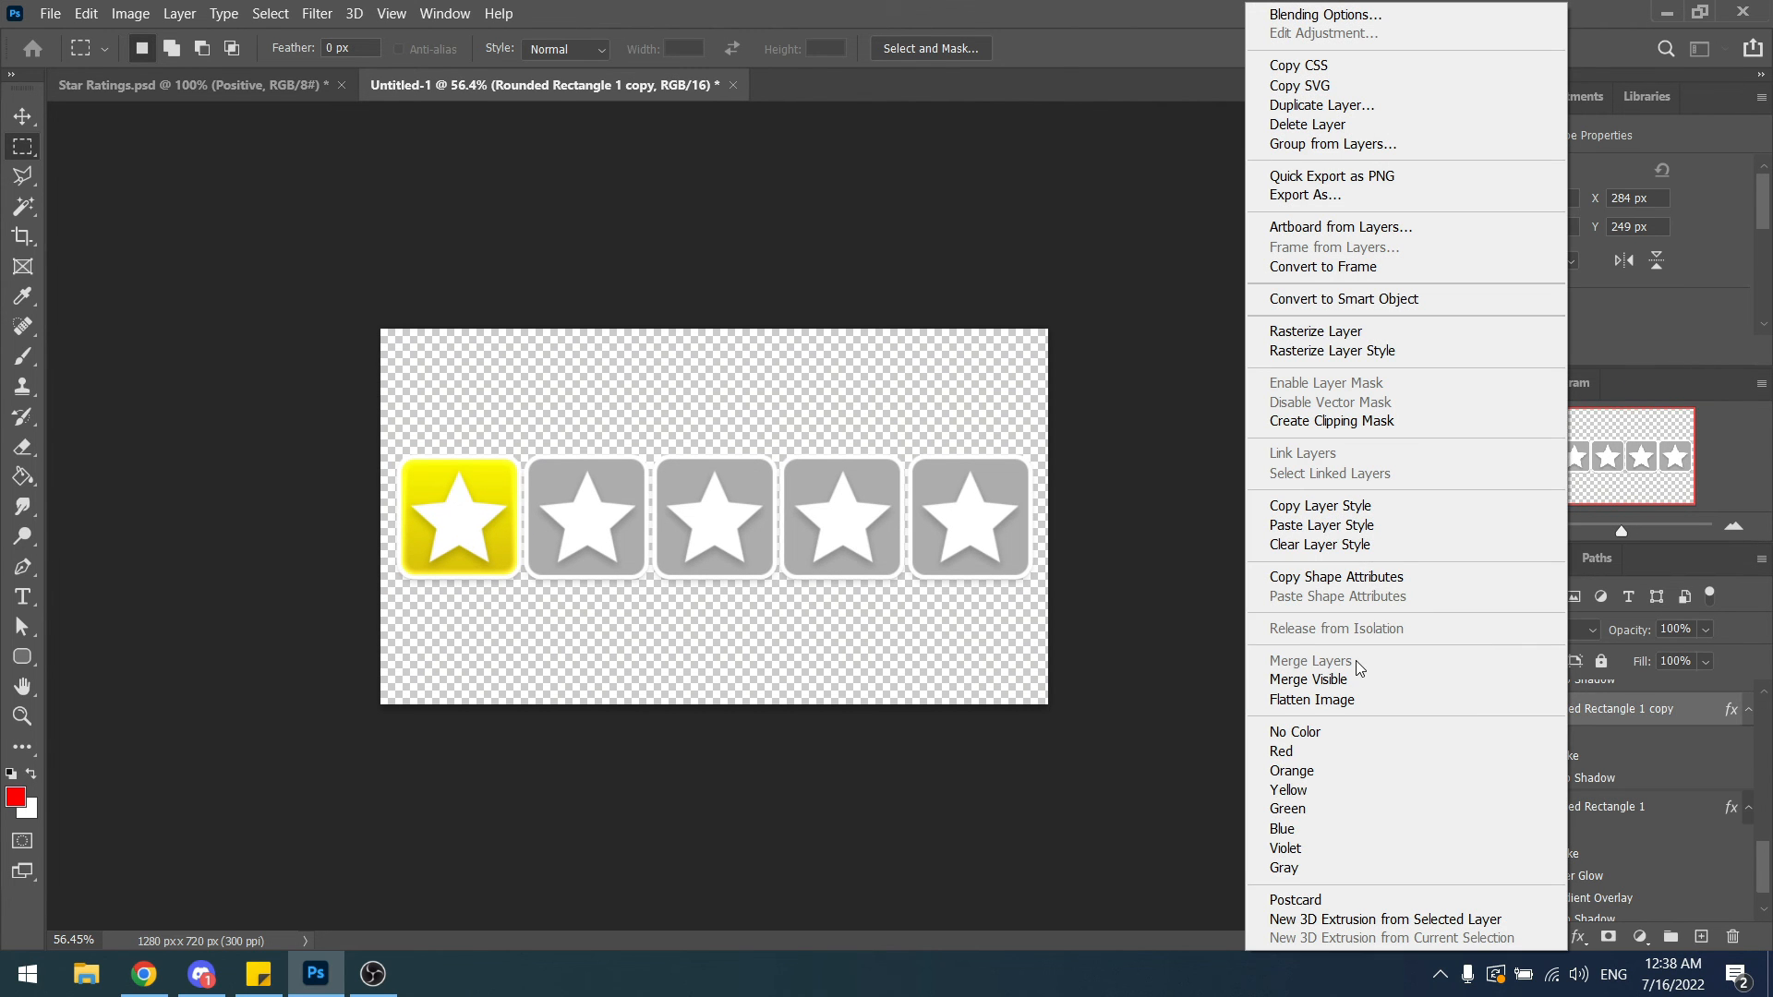
left_click(1321, 524)
Paste the copied layer style onto Rounded Rectangle 1 copy 3 and Rounded Rectangle 1 copy 4.
scroll(1625, 785, "up", 1)
right_click(1571, 742)
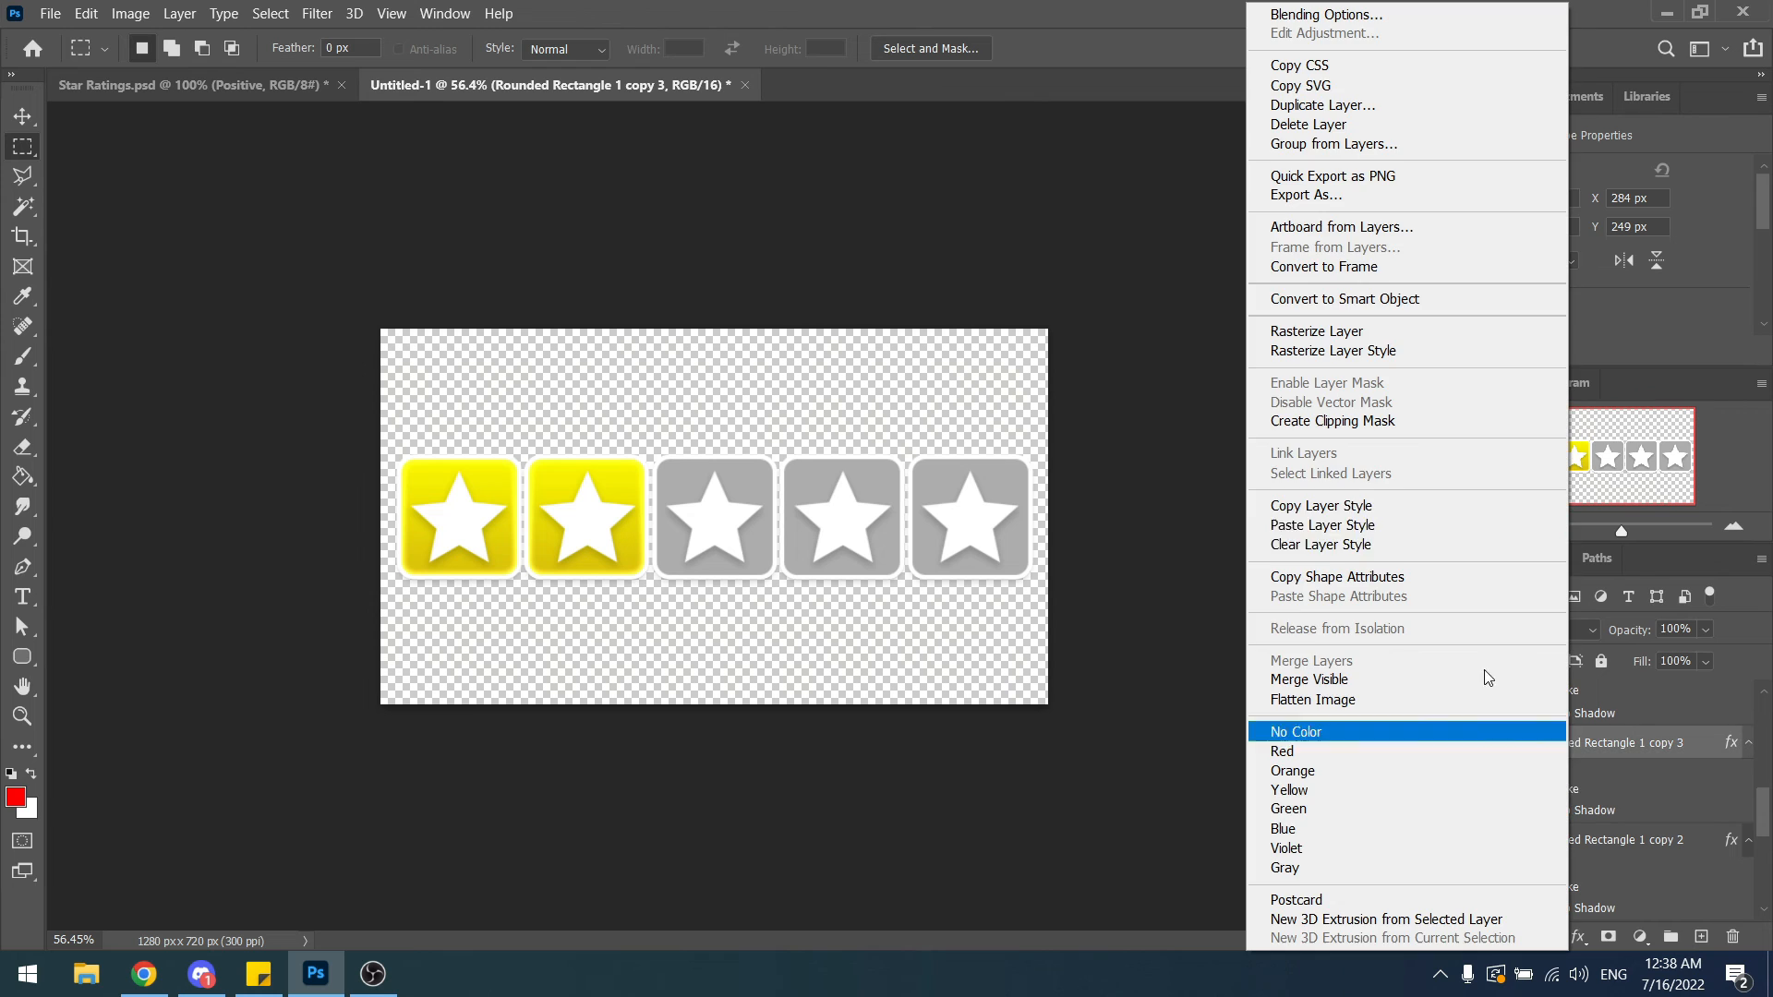
left_click(1367, 525)
scroll(1551, 771, "up", 2)
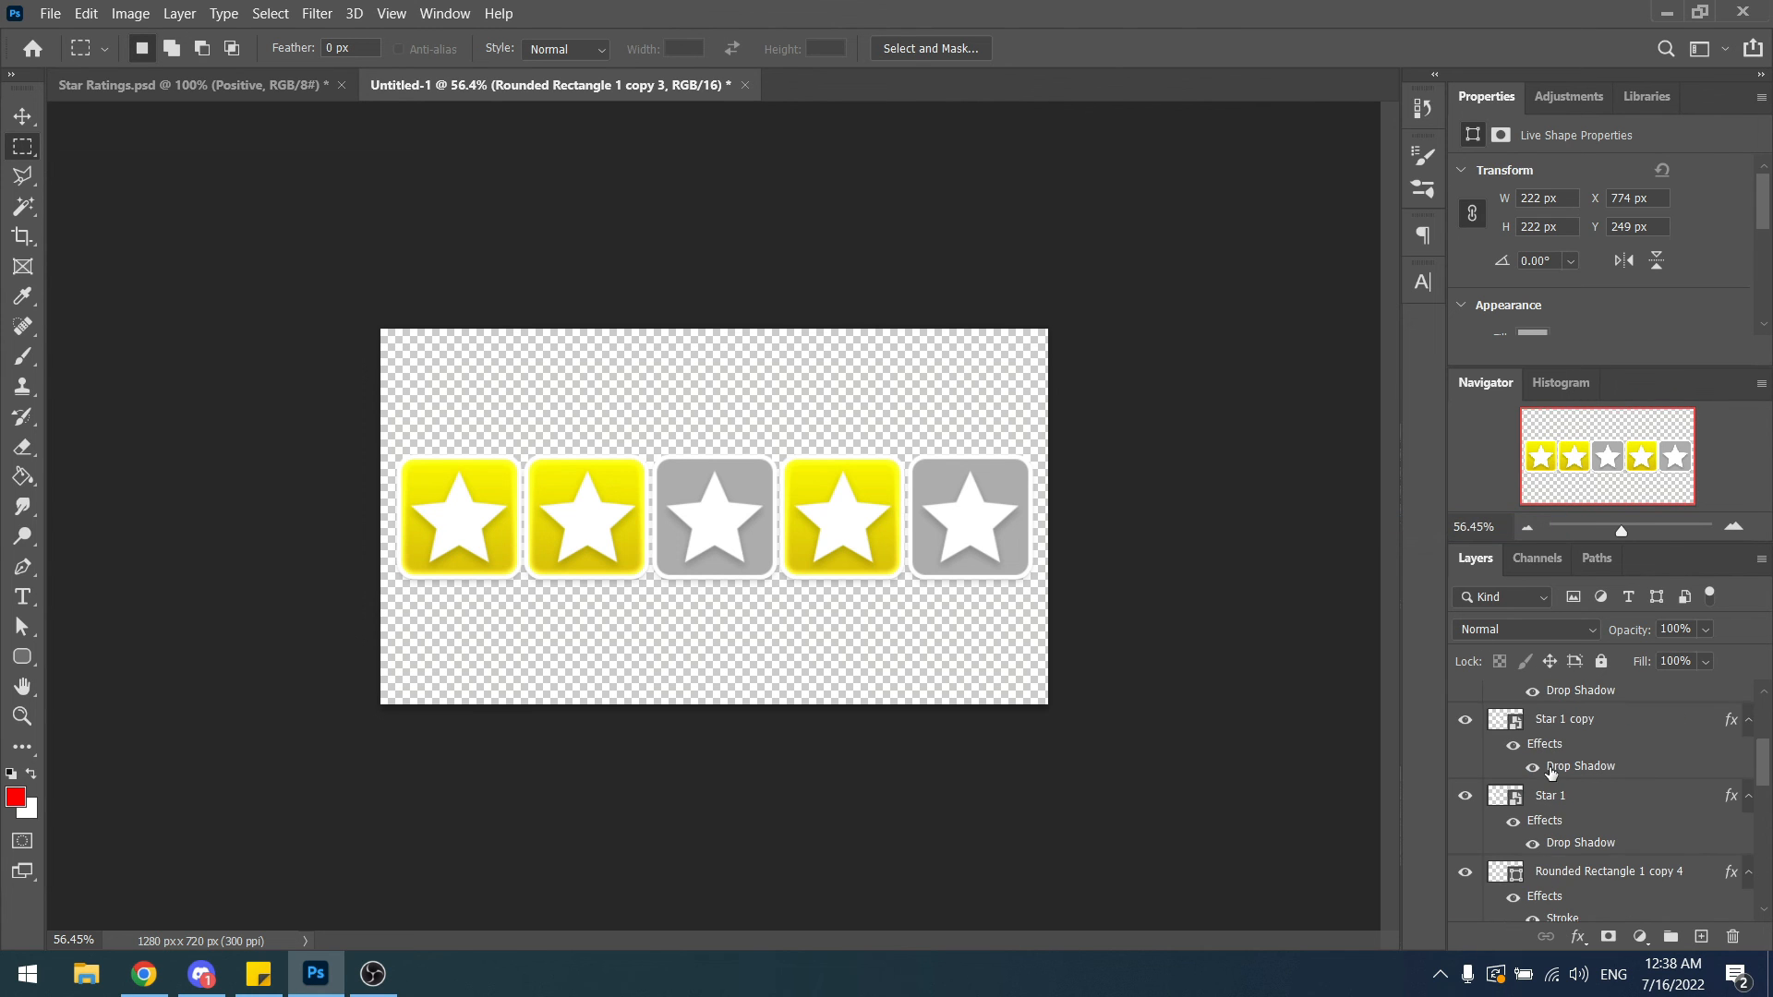
scroll(1551, 772, "down", 2)
right_click(1562, 718)
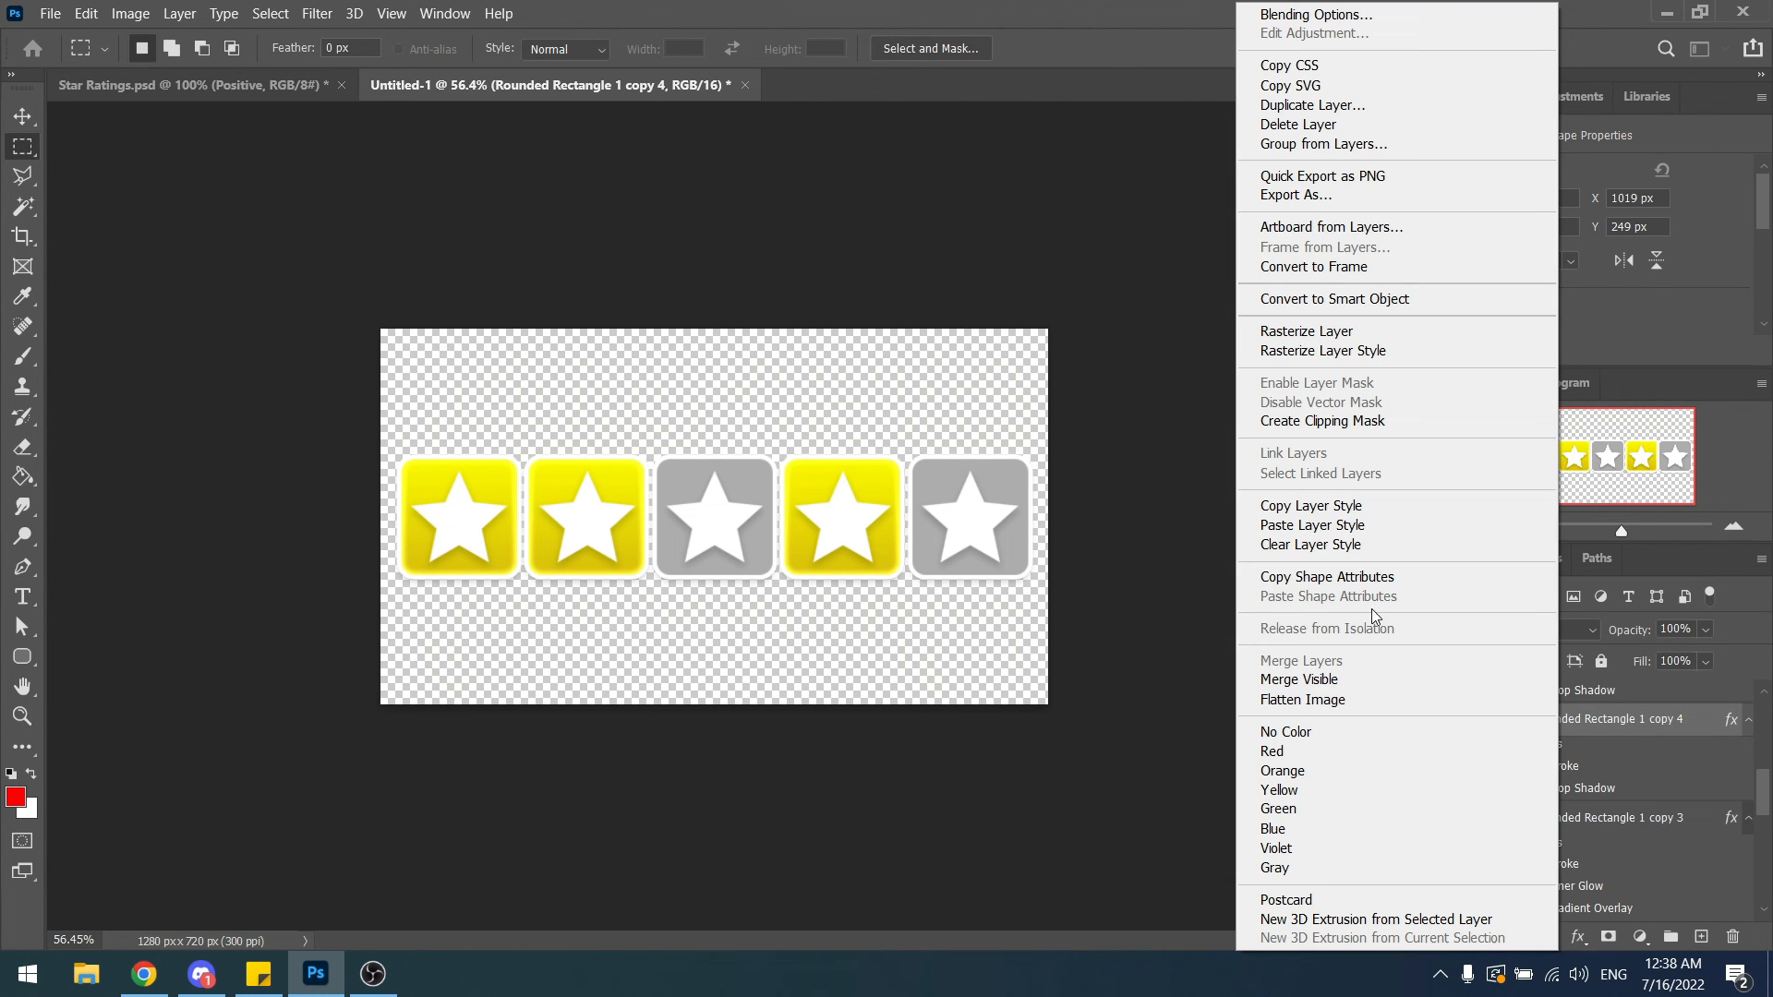
left_click(1332, 533)
Paste the copied layer style onto the remaining gray square, Rounded Rectangle 1 copy 2.
scroll(1570, 771, "down", 1)
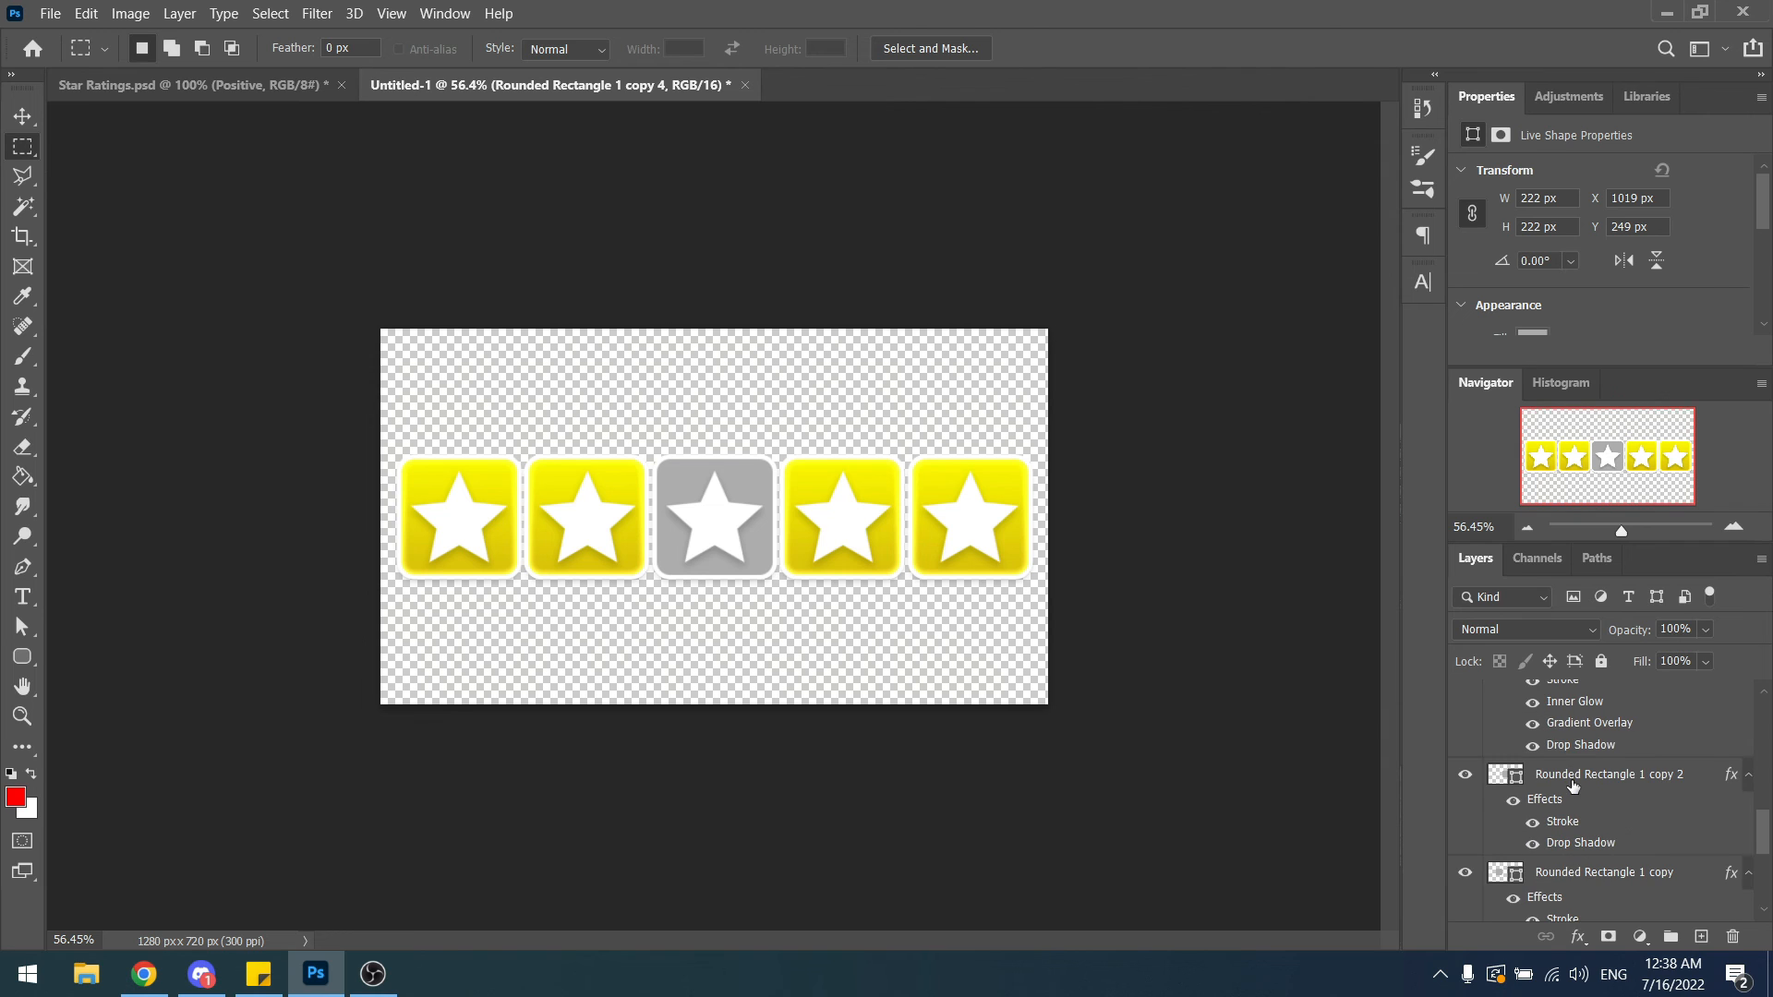
right_click(1572, 785)
left_click(1375, 544)
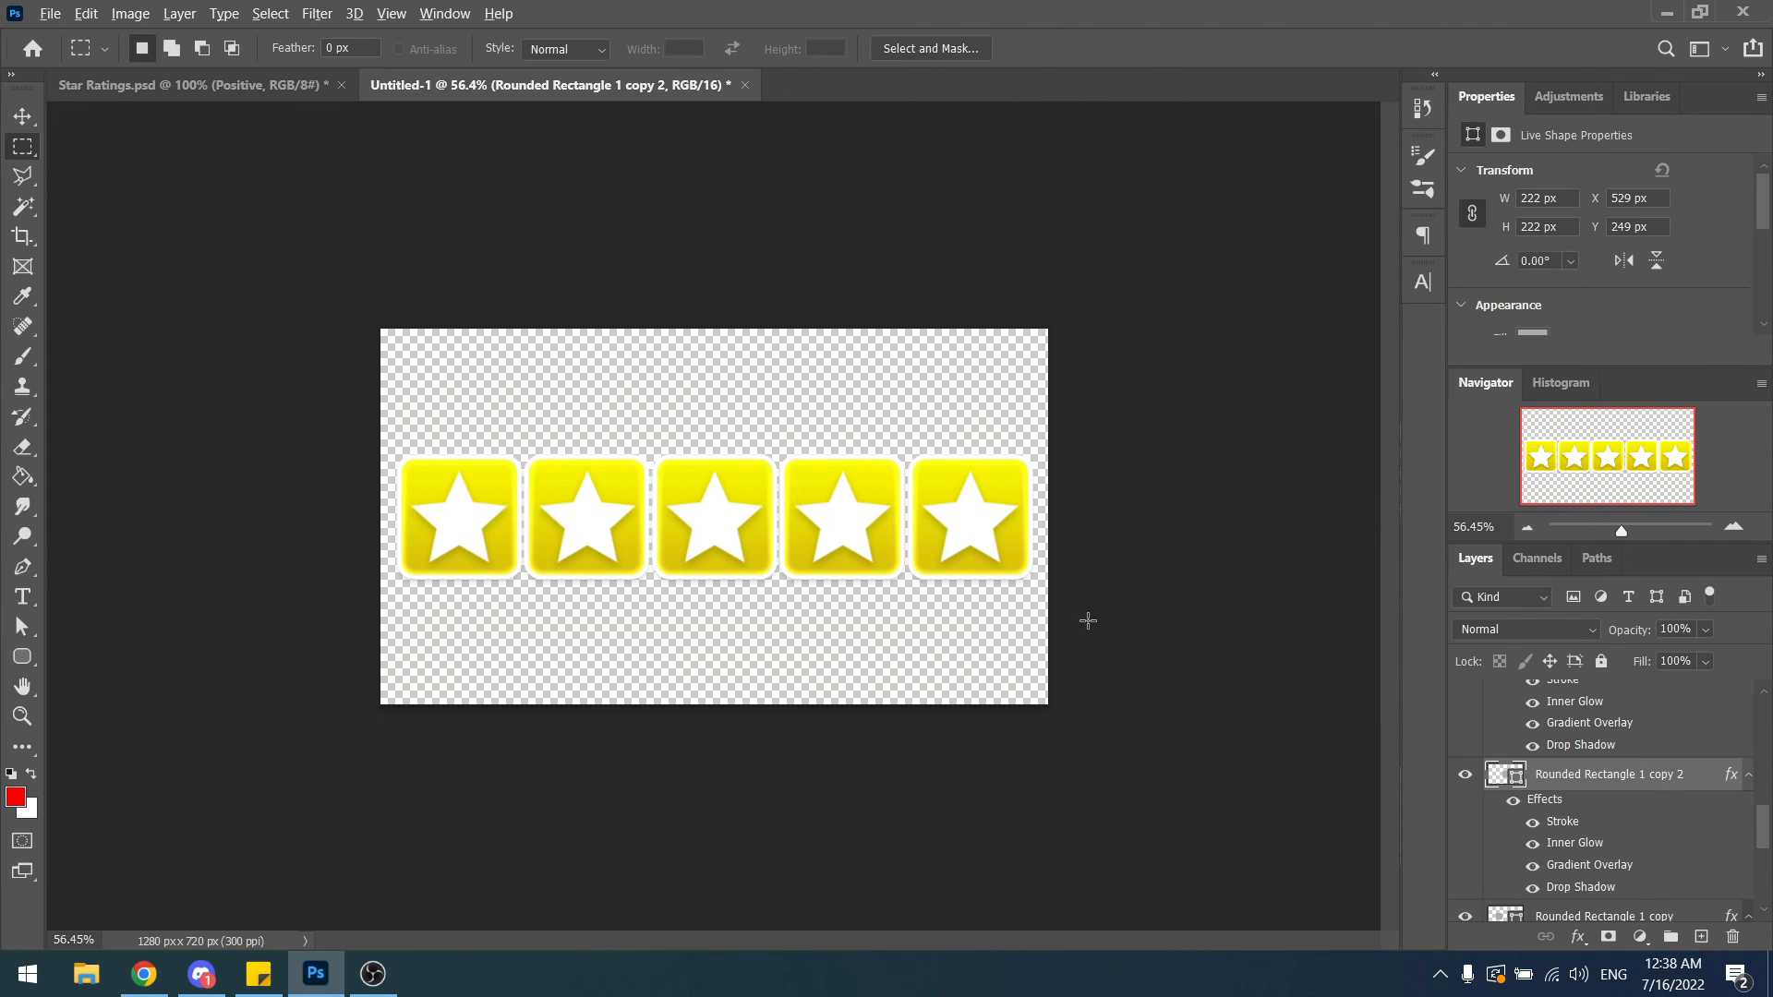
scroll(1088, 621, "up", 3)
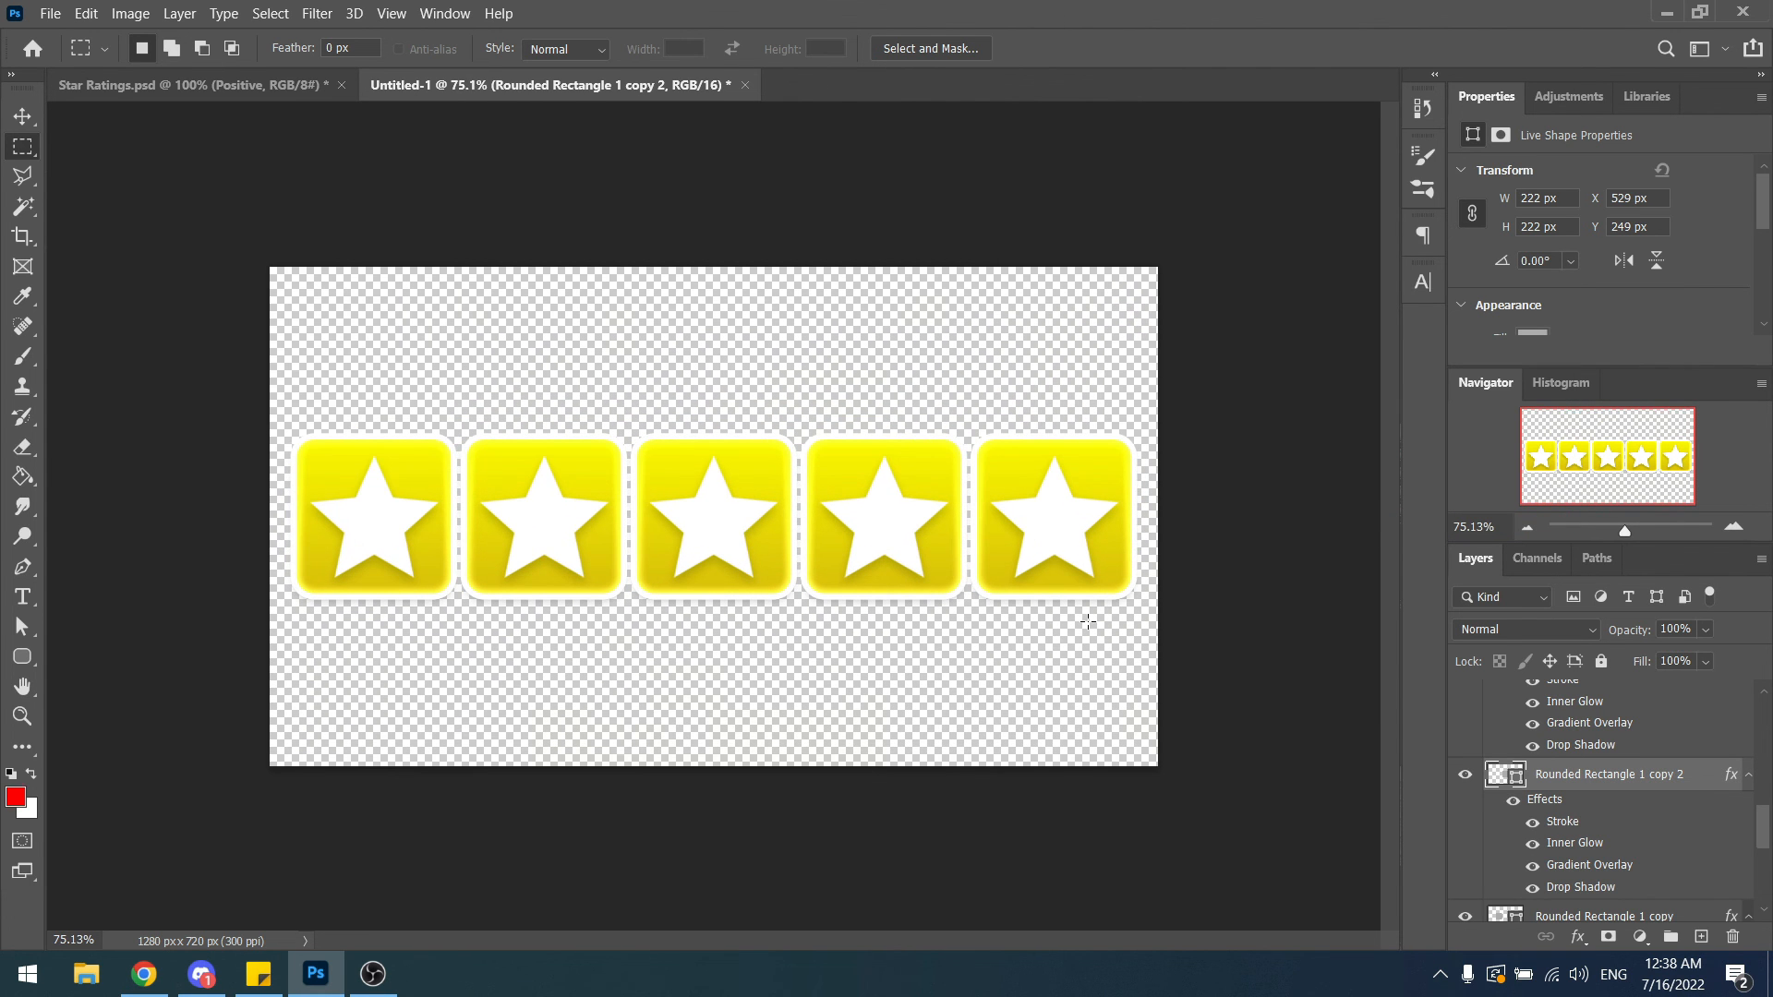